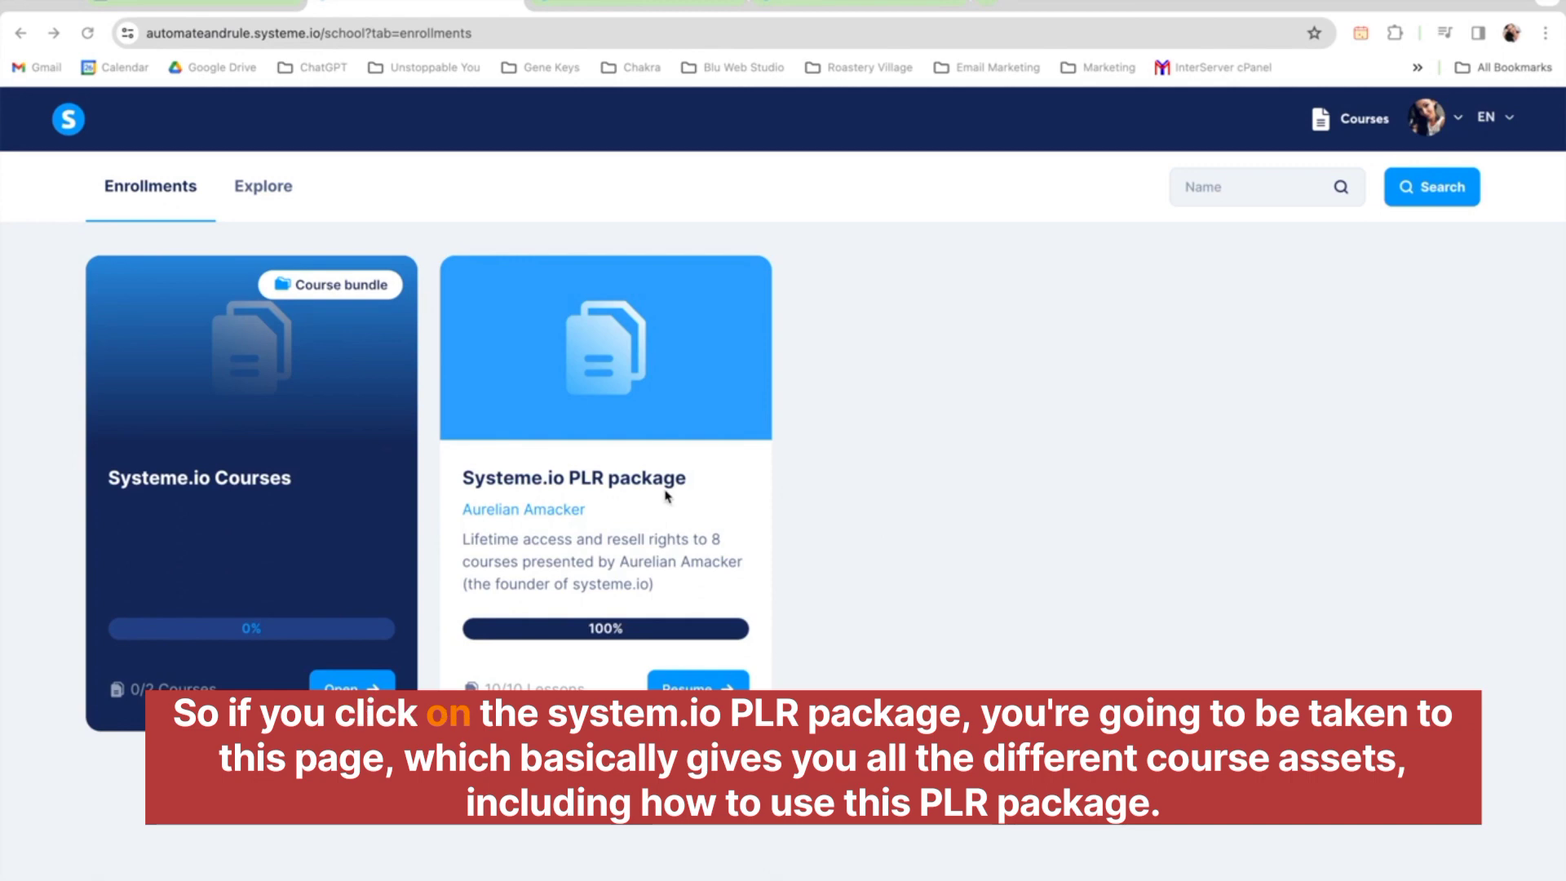
Open the Systeme.io PLR package from the enrollments and browse its course assets
click(582, 5)
scroll(269, 563, down, 2)
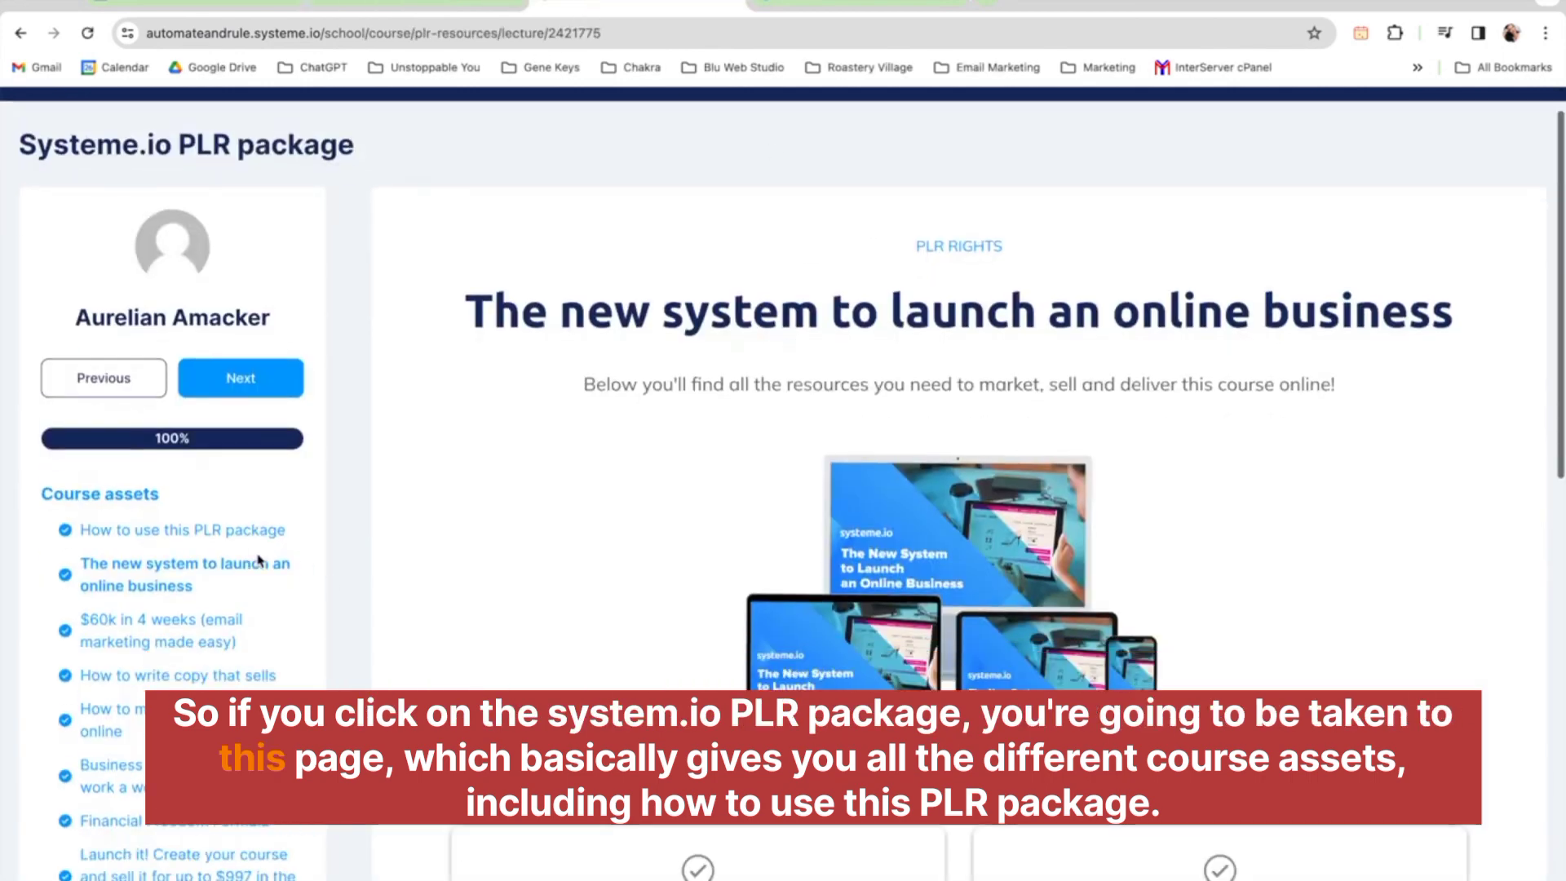
scroll(159, 490, down, 3)
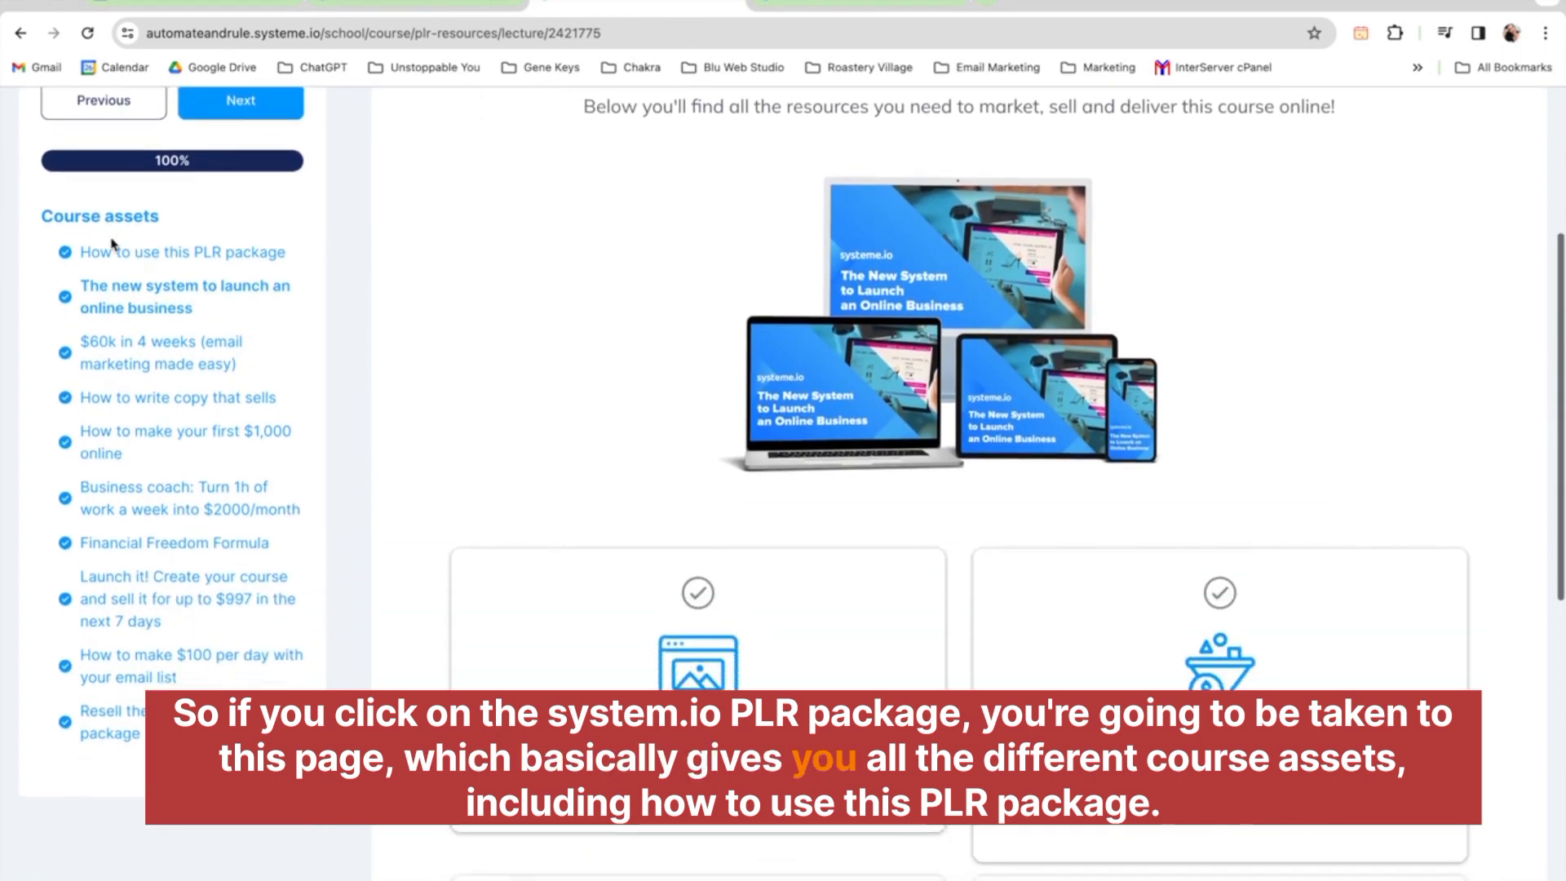
Read the 'How to use this PLR package' and 'Resell the systeme.io PLR package' lessons
click(157, 254)
scroll(174, 448, down, 3)
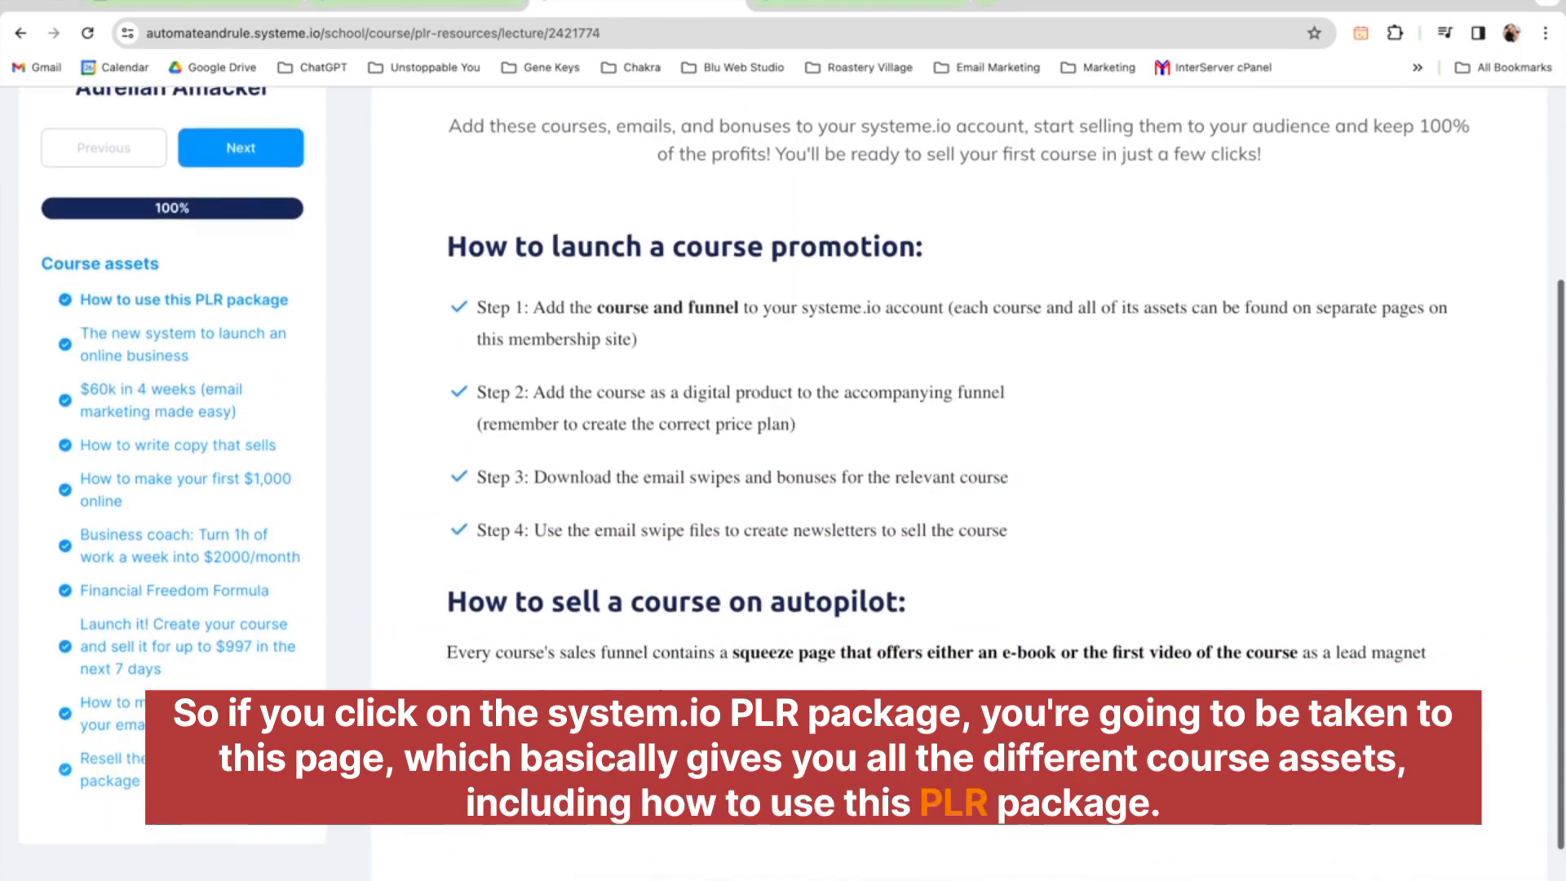
click(110, 769)
scroll(185, 338, down, 3)
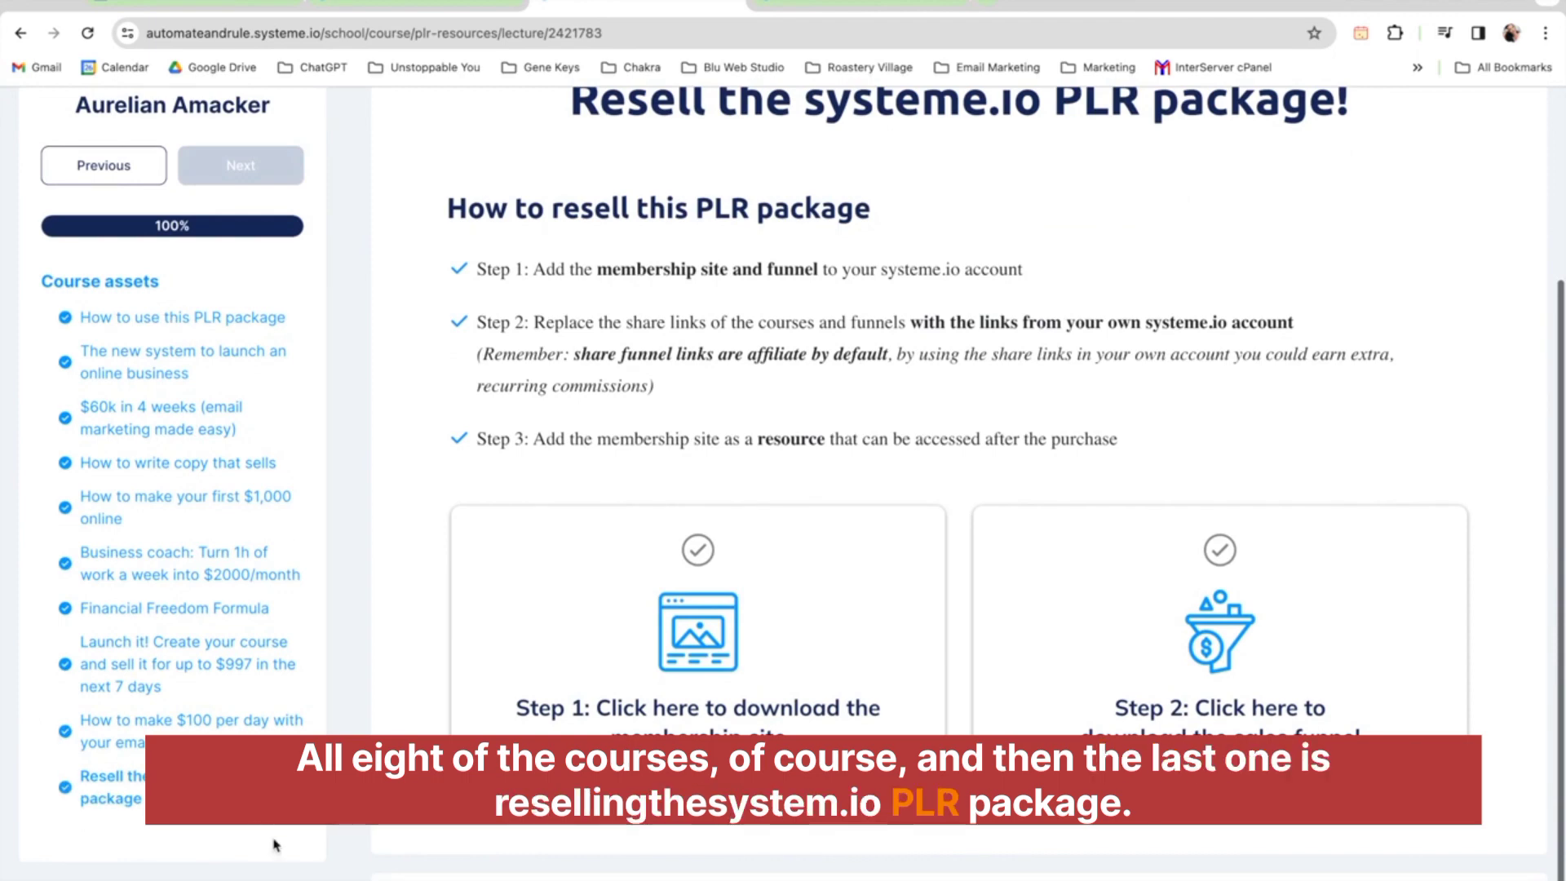
scroll(306, 553, up, 1)
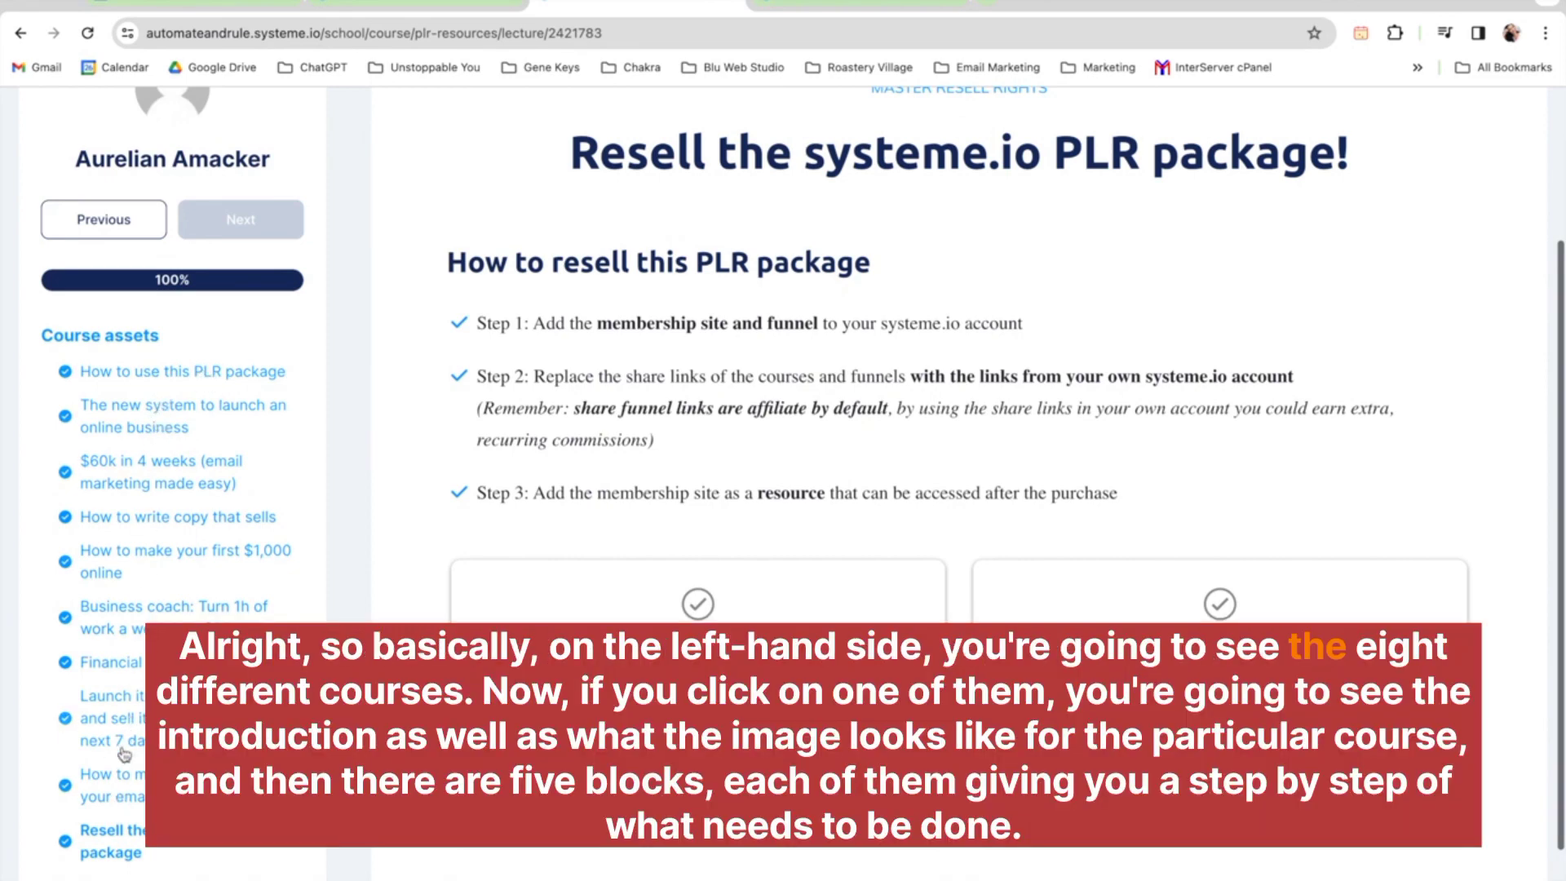
Open 'The new system to launch an online business' asset and review its step-by-step download blocks
click(148, 419)
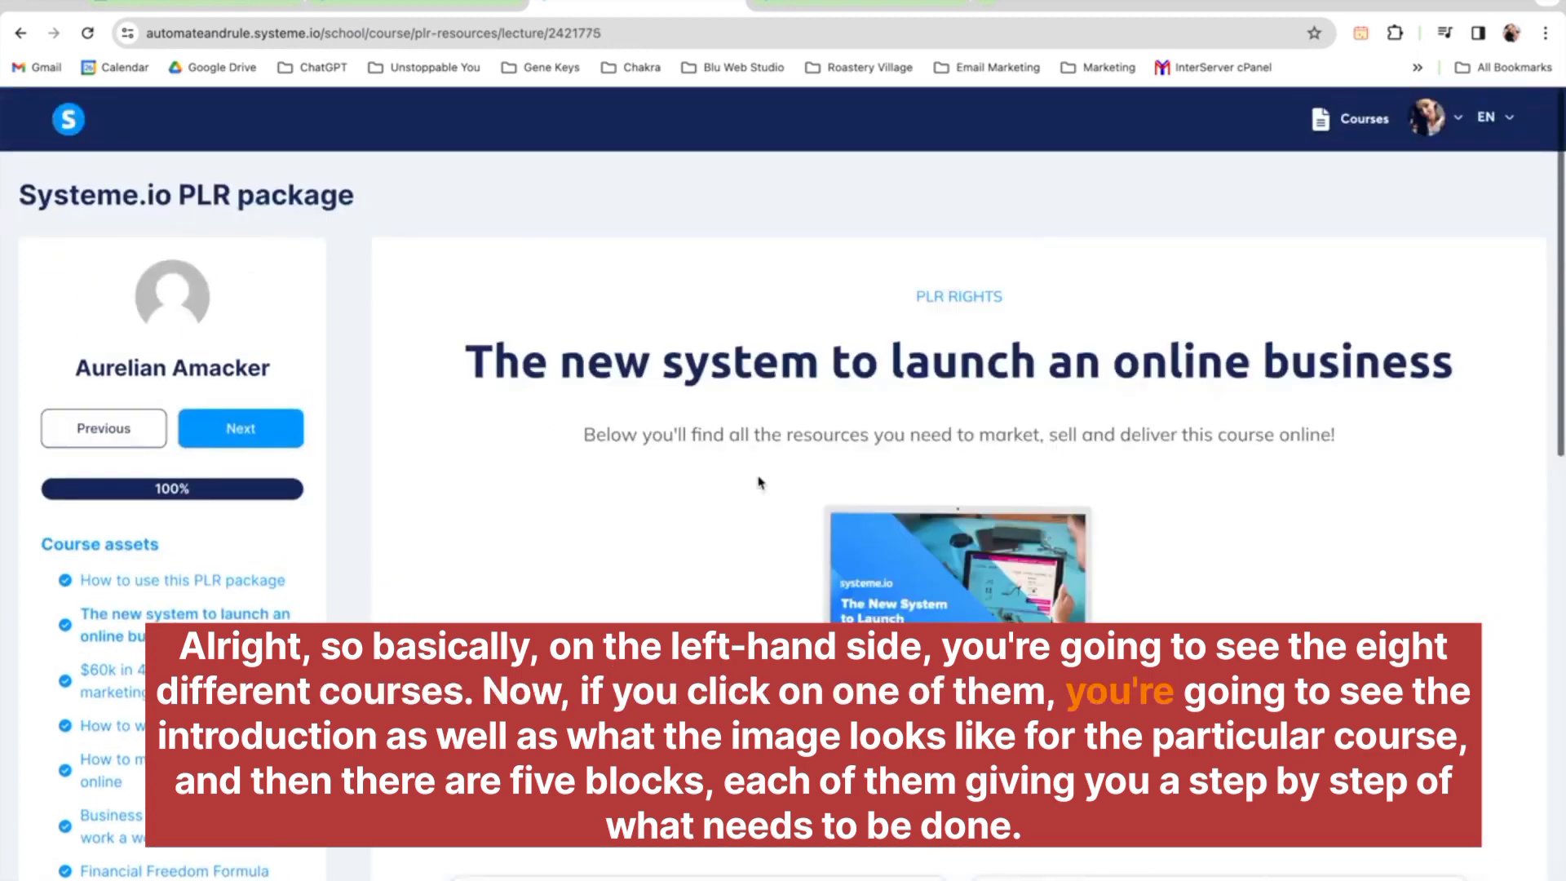
scroll(759, 482, down, 2)
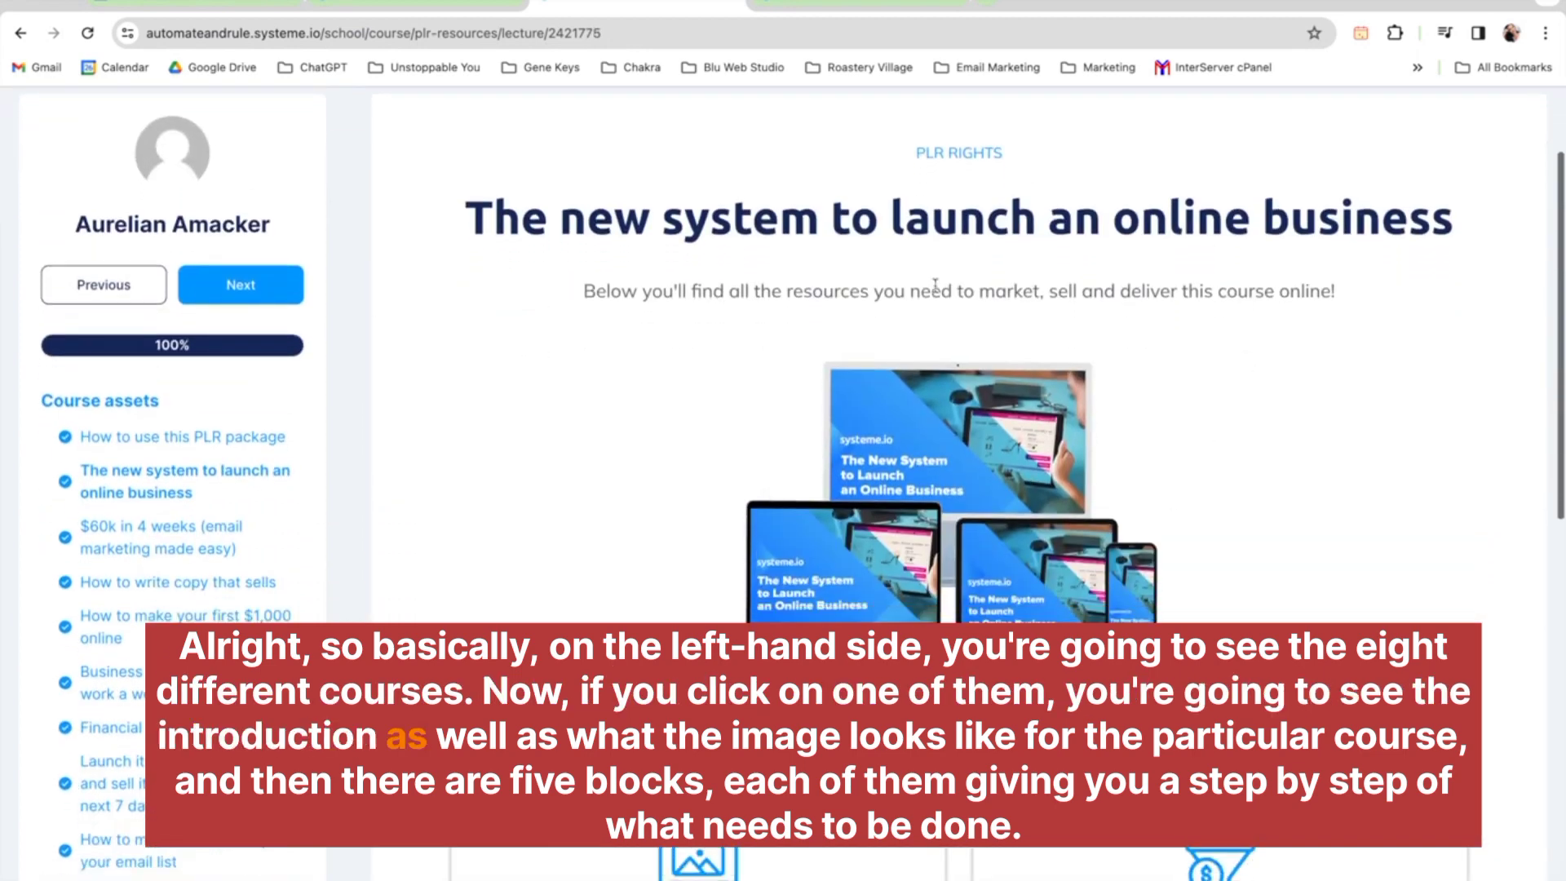
scroll(1067, 534, down, 2)
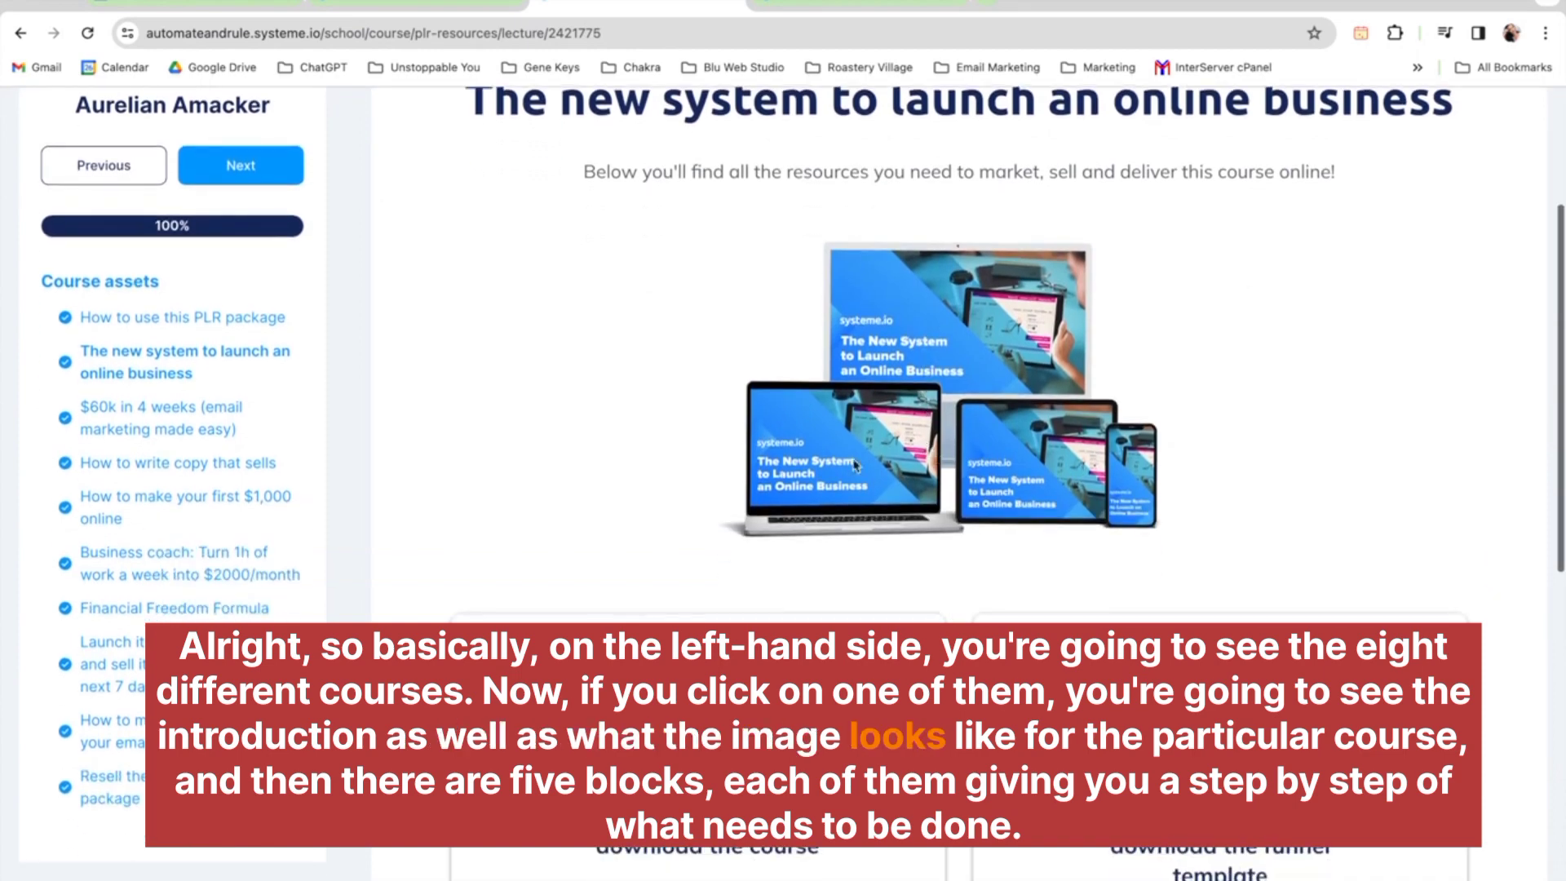
scroll(1117, 454, down, 9)
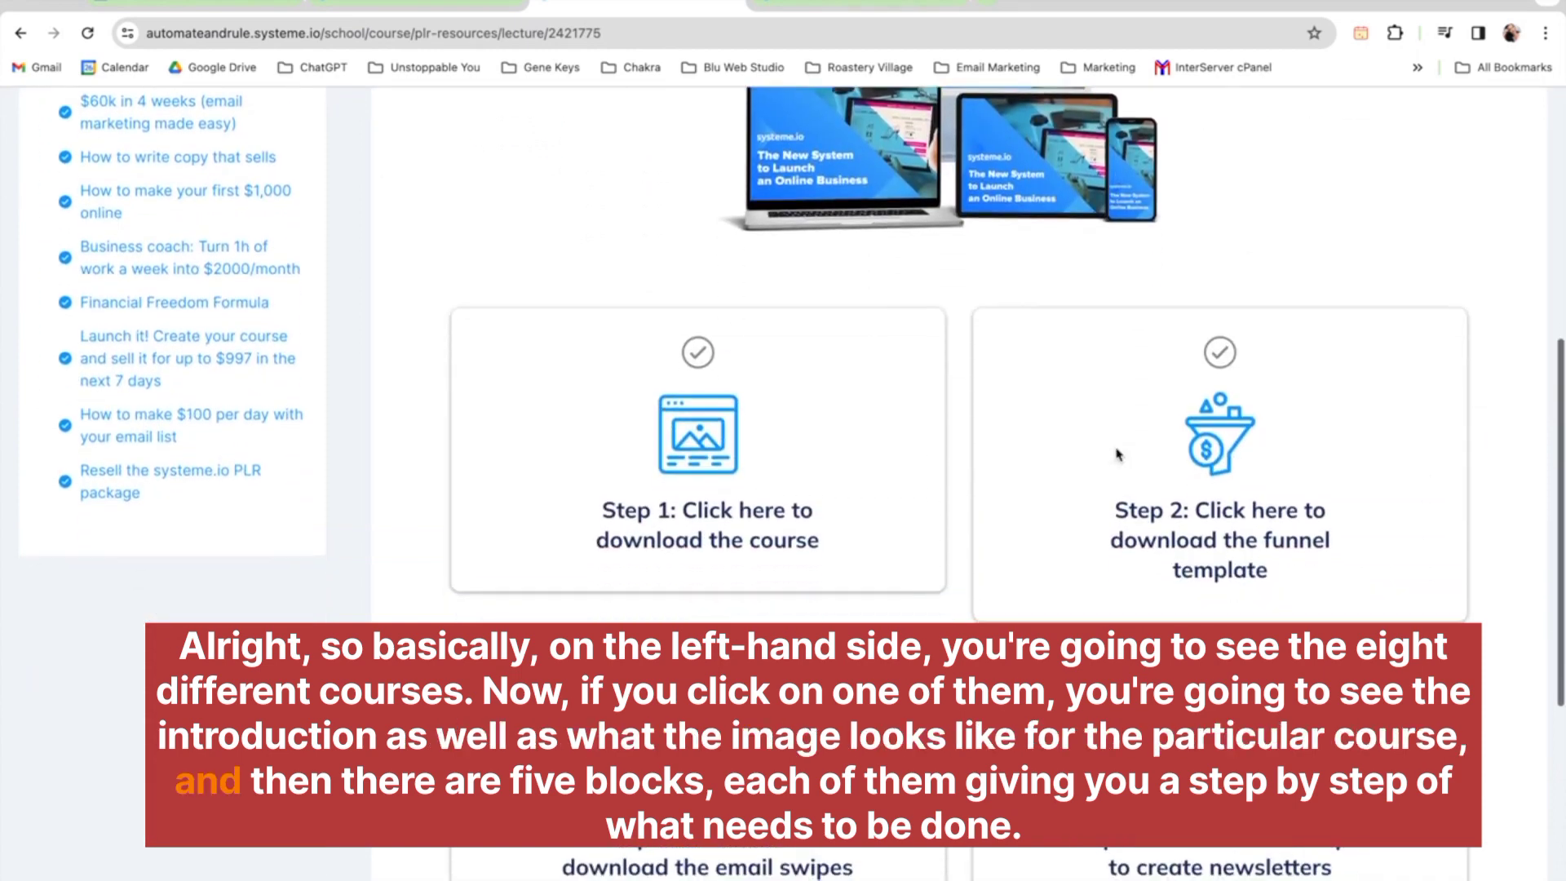
scroll(1118, 454, up, 2)
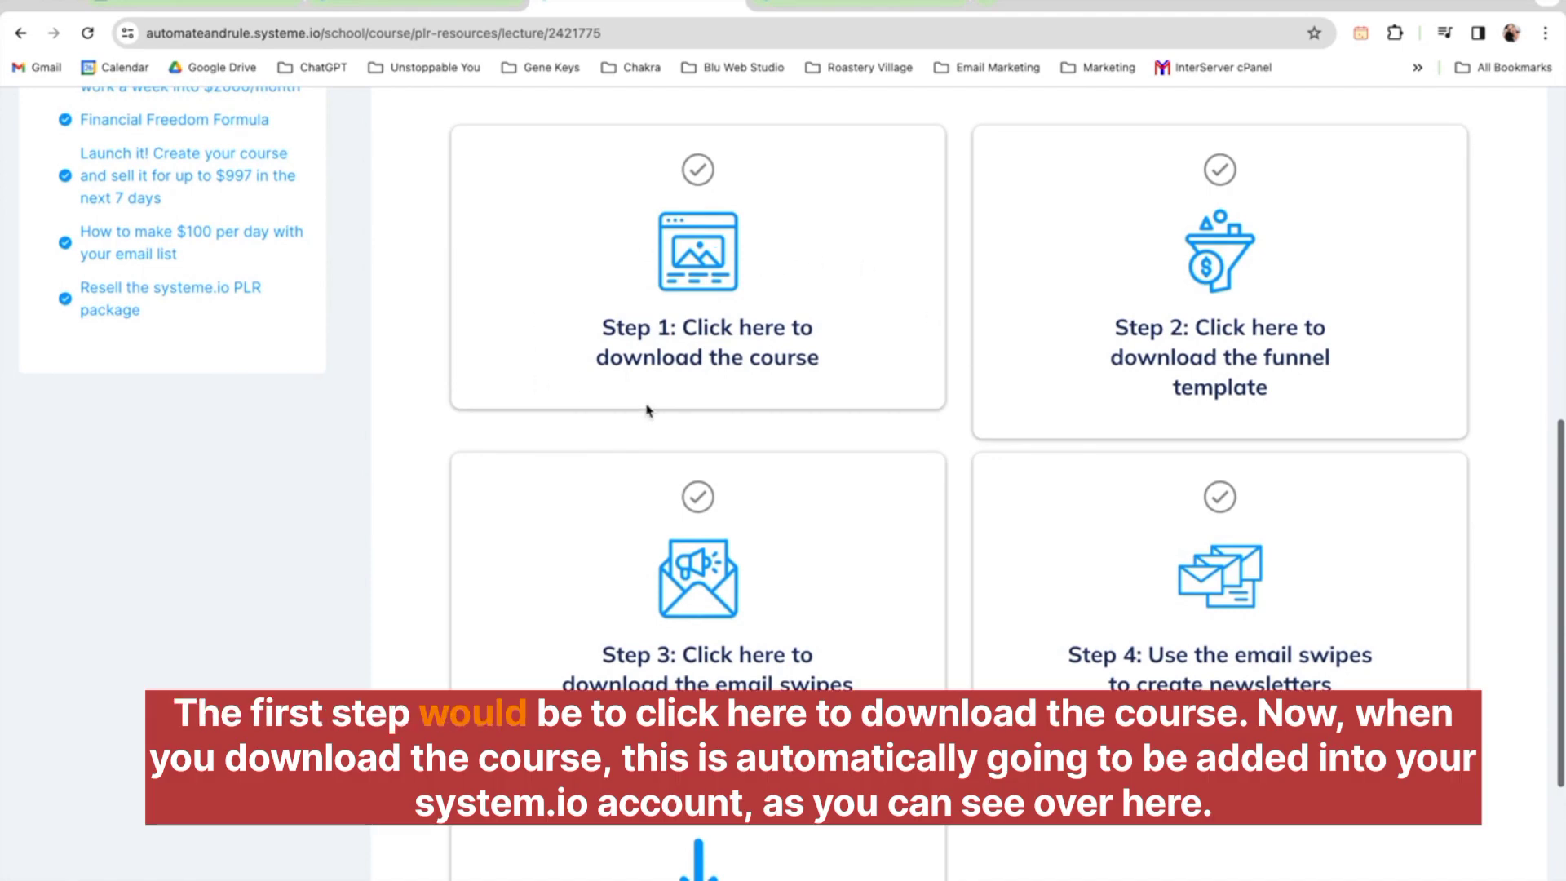
Download the course into the account via Step 1 and expand its module list
click(777, 328)
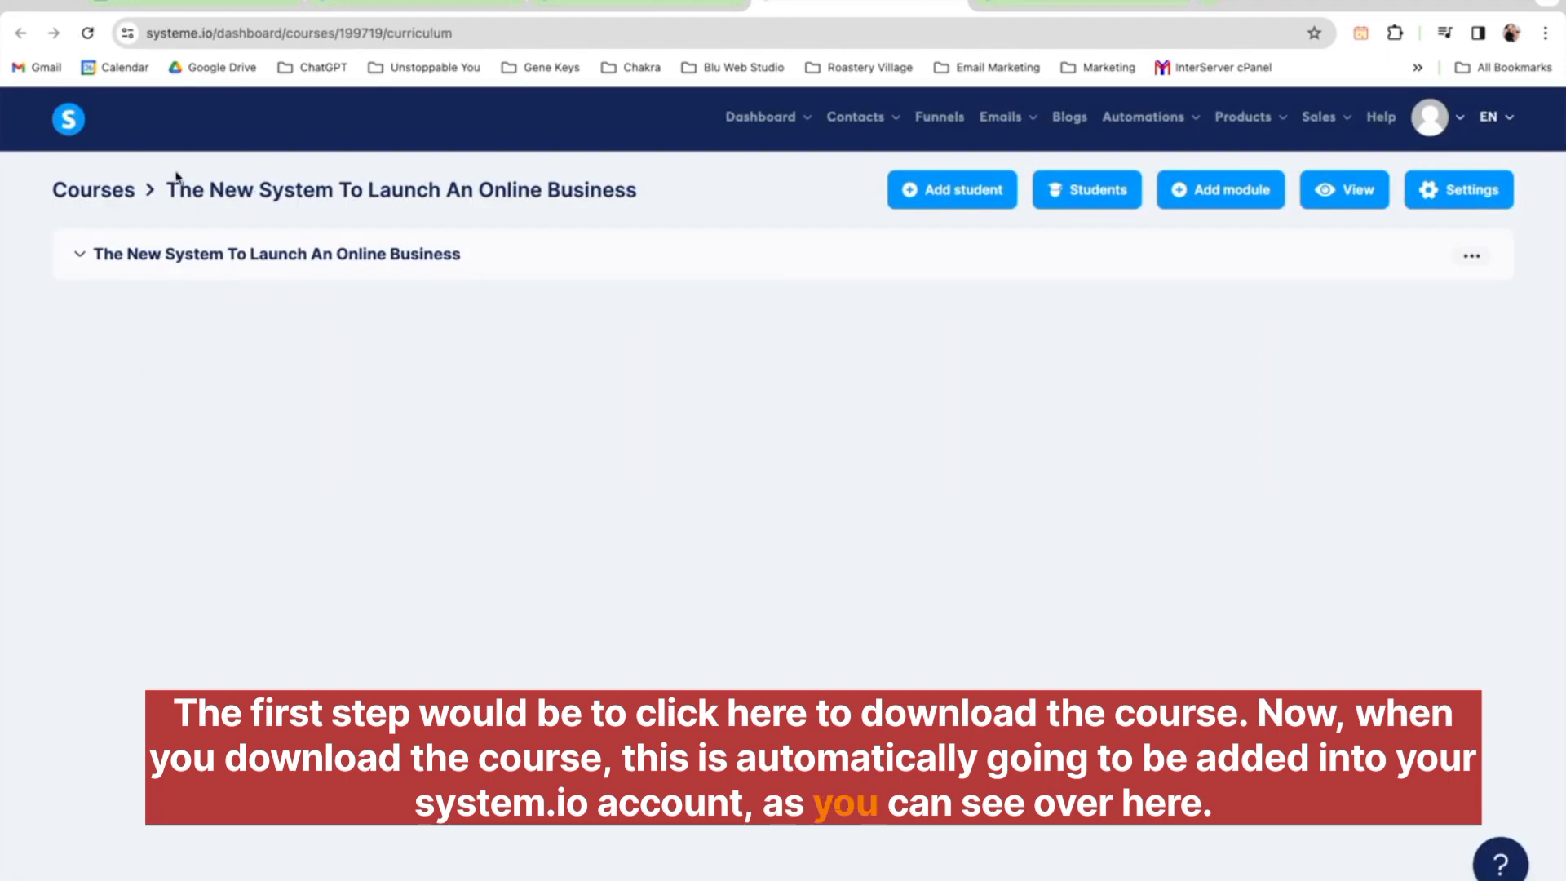
click(81, 257)
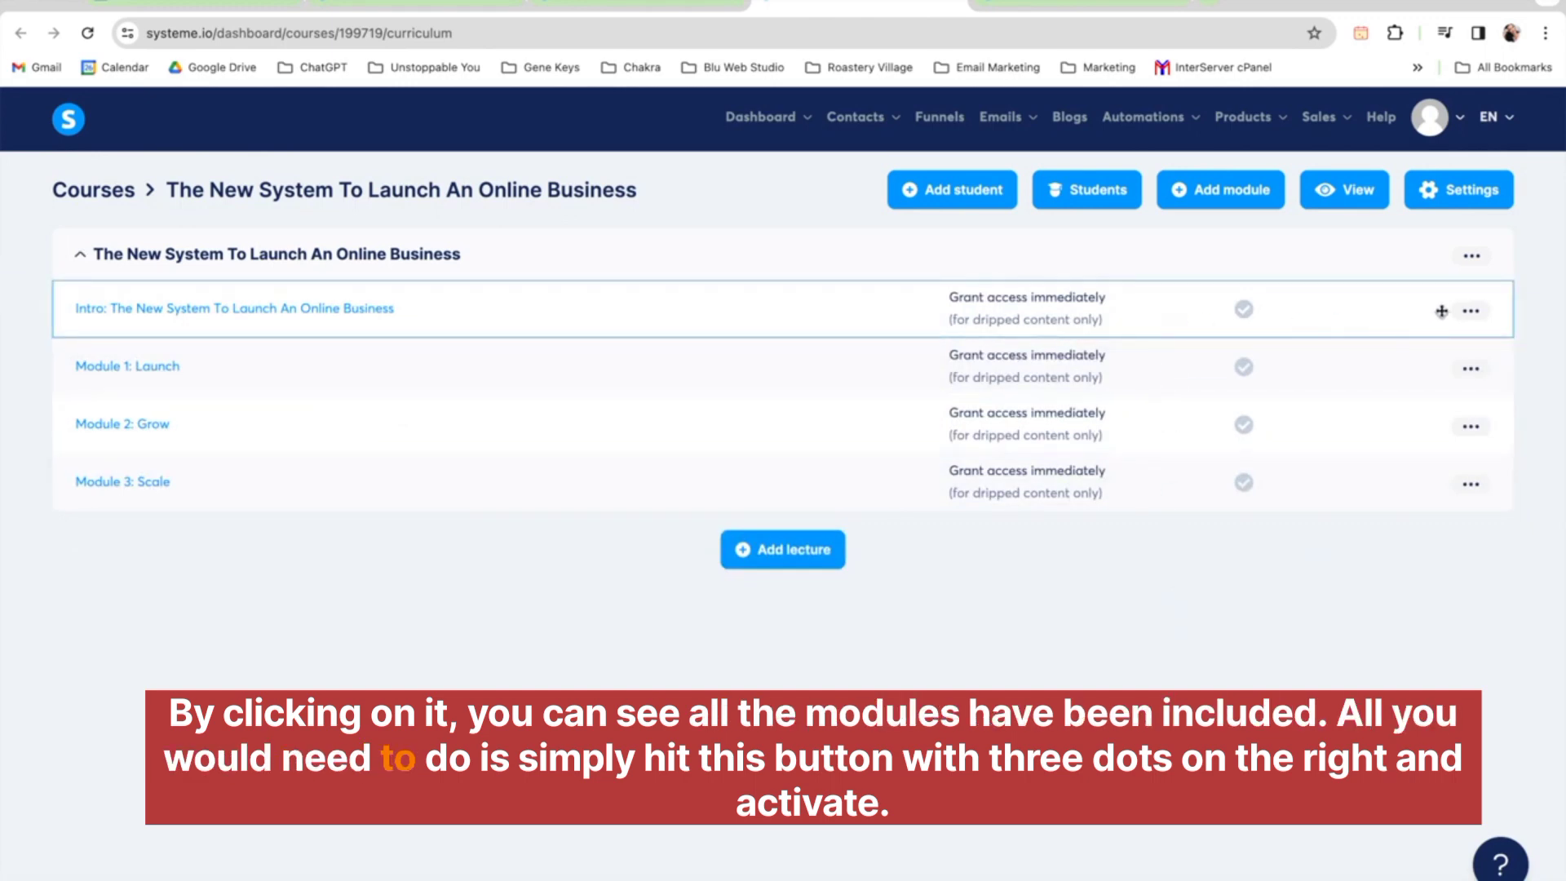
Activate the 'Intro: The New System To Launch An Online Business' lecture and confirm
click(1470, 310)
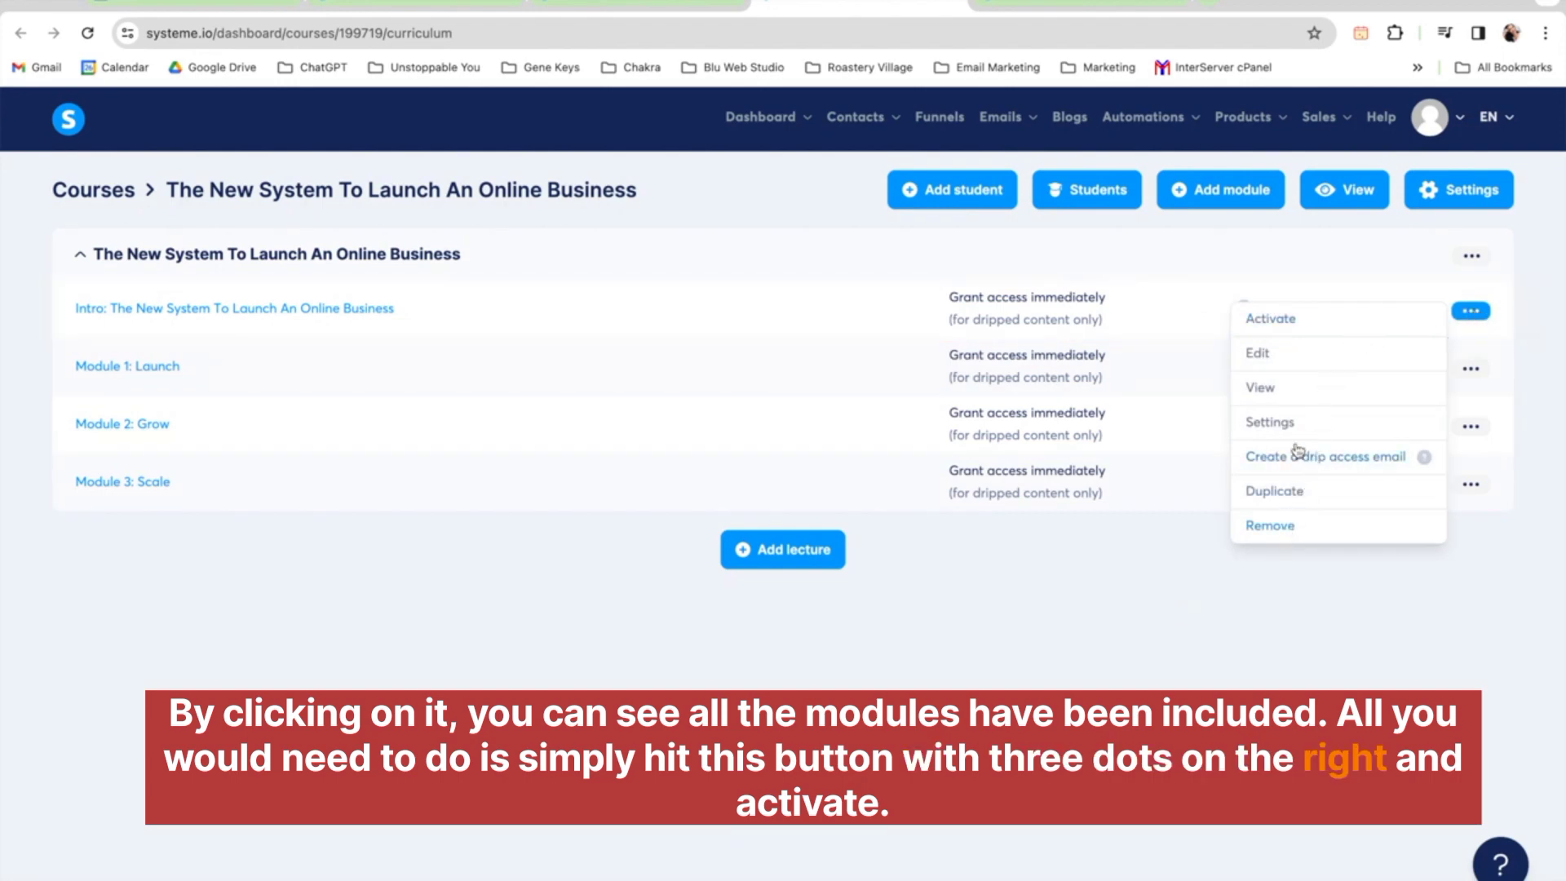
click(1303, 320)
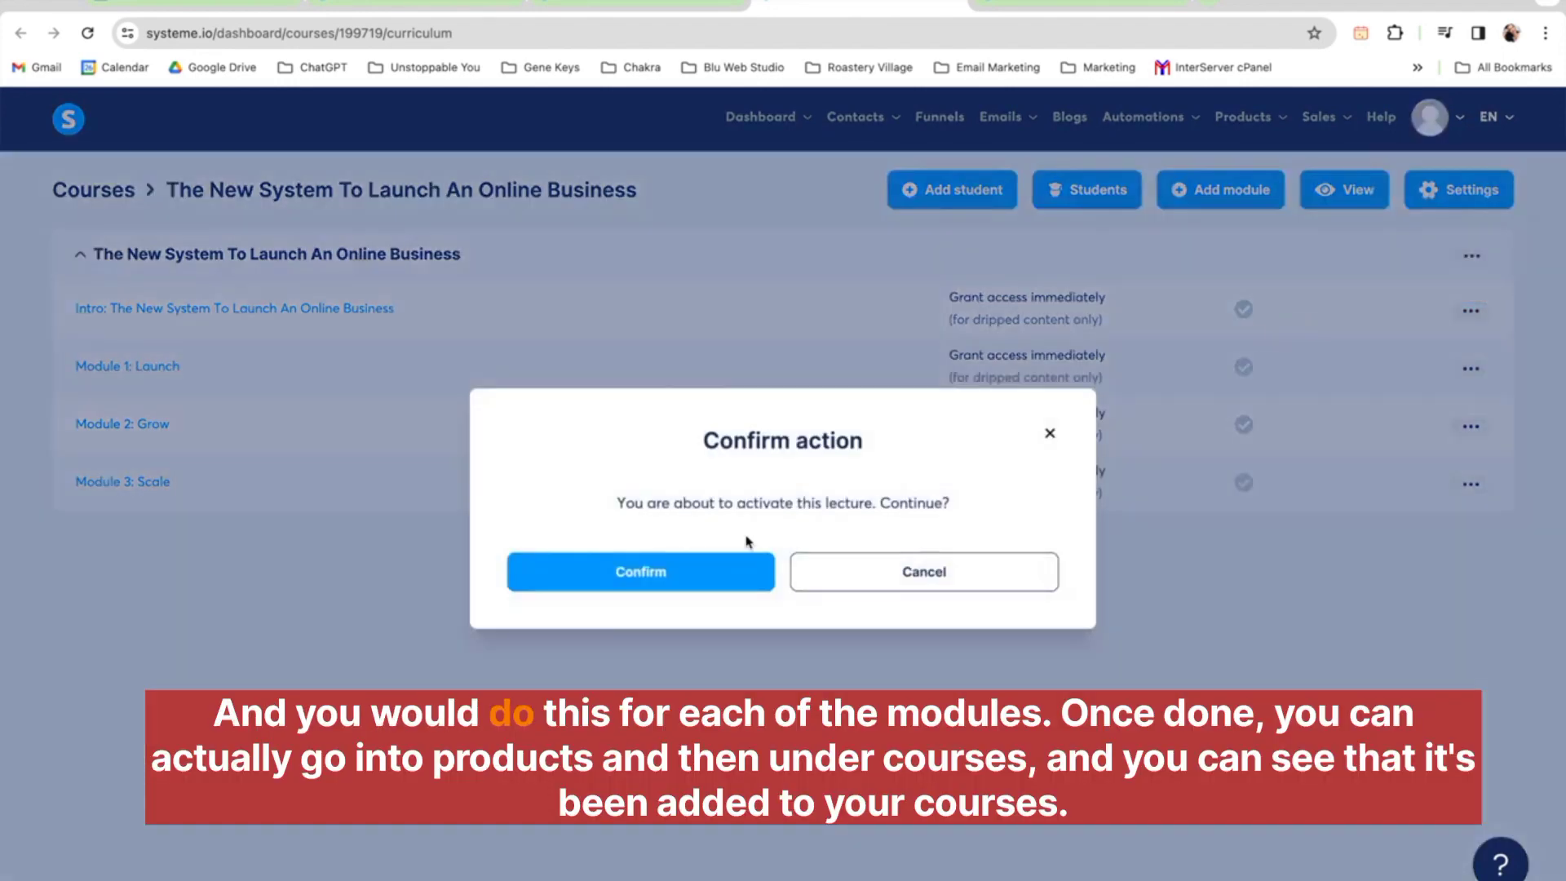
click(632, 570)
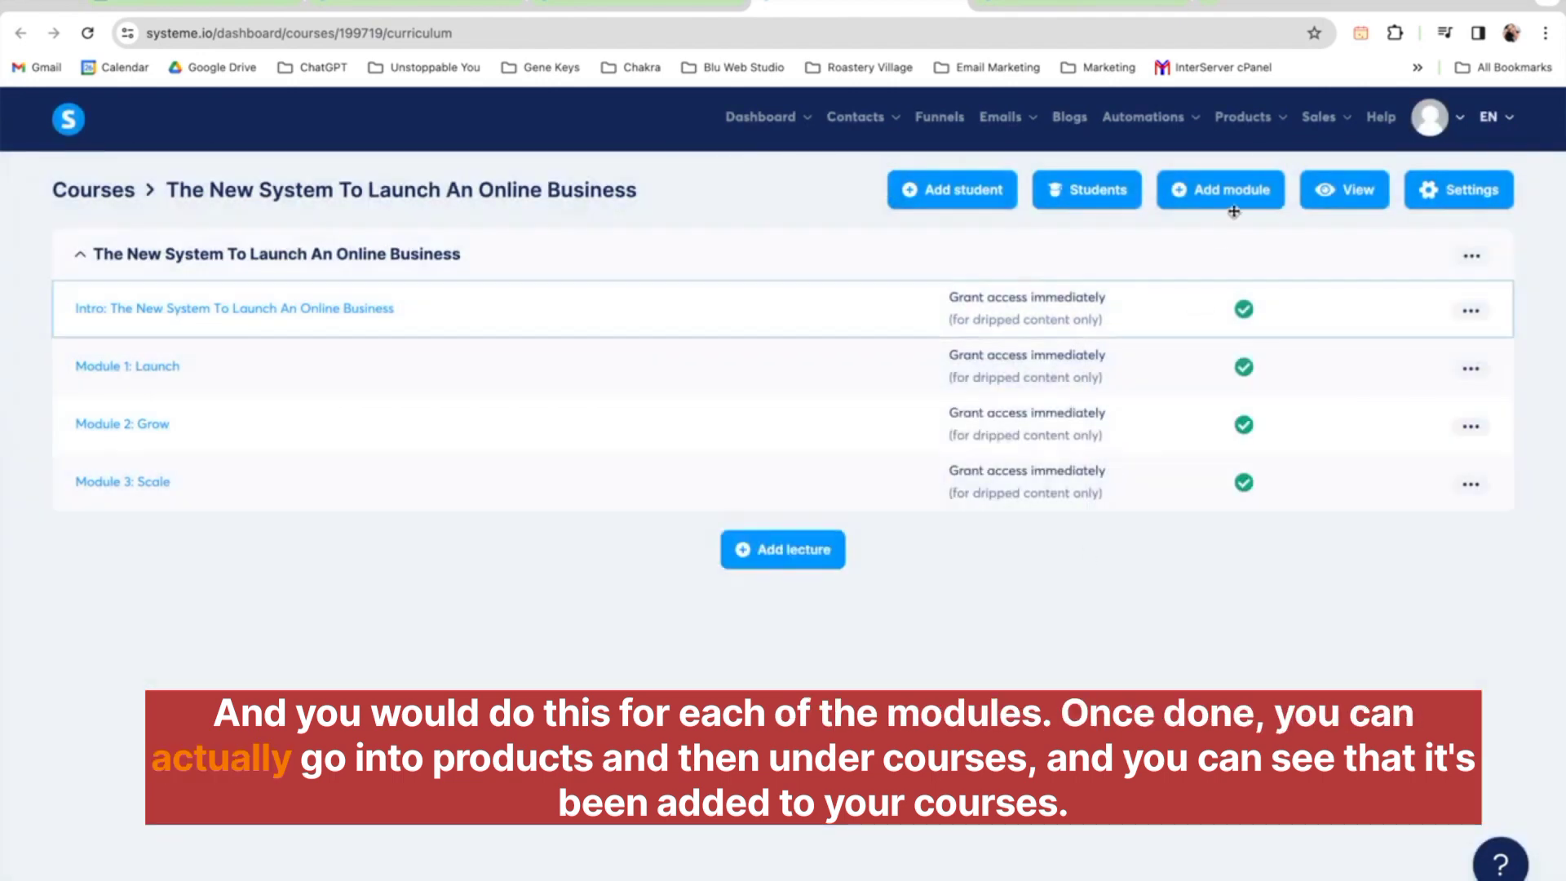
Go to the courses list and remove the duplicate 'The New System To Launch An Online Business' course
mouse_move(1243, 117)
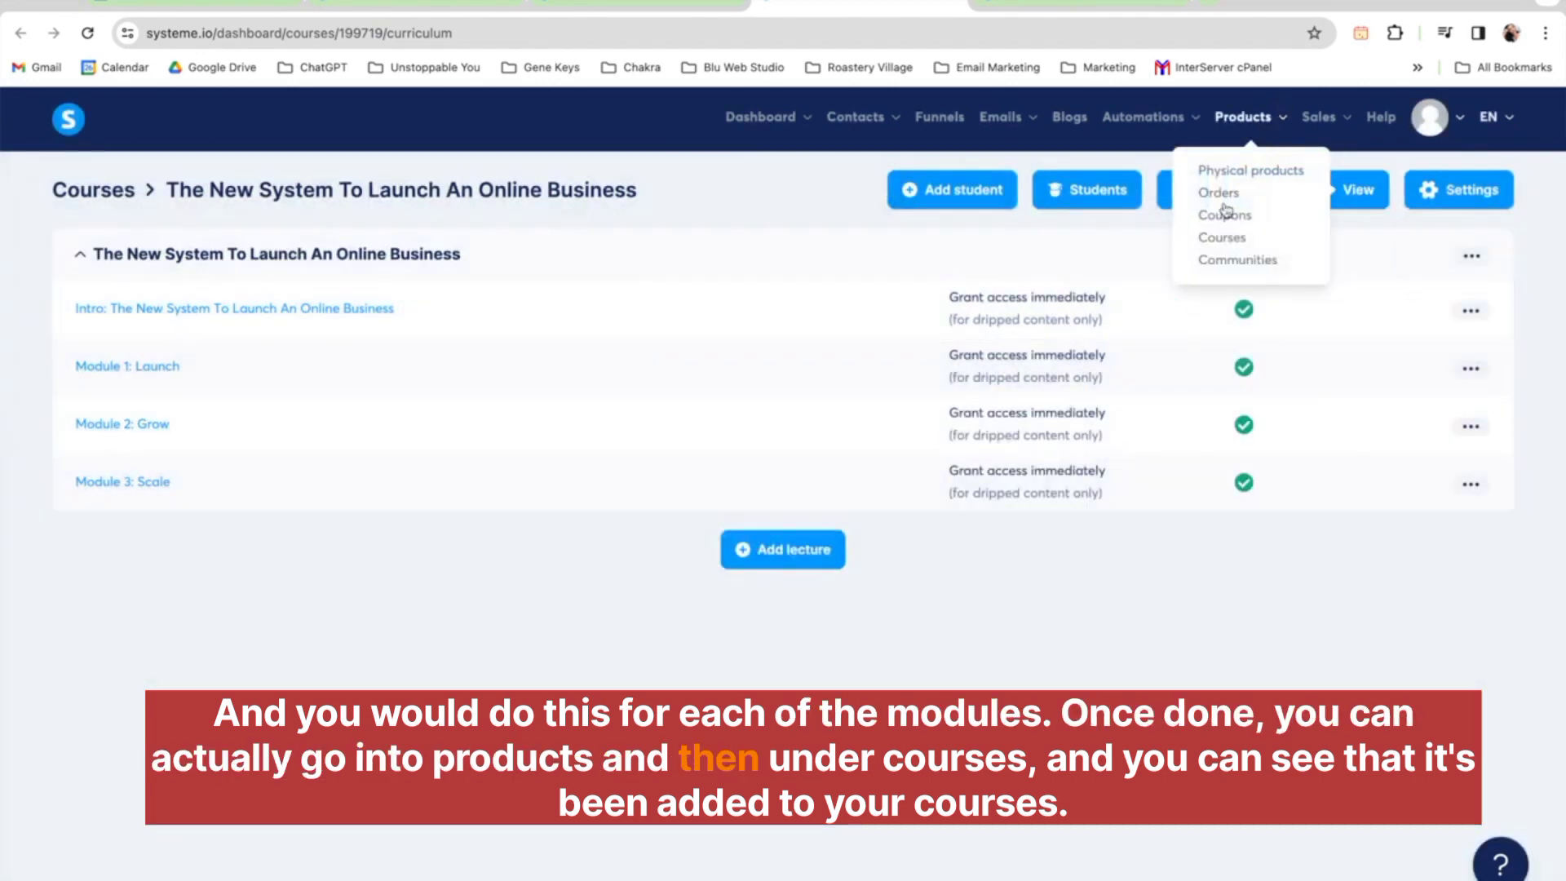
click(1230, 241)
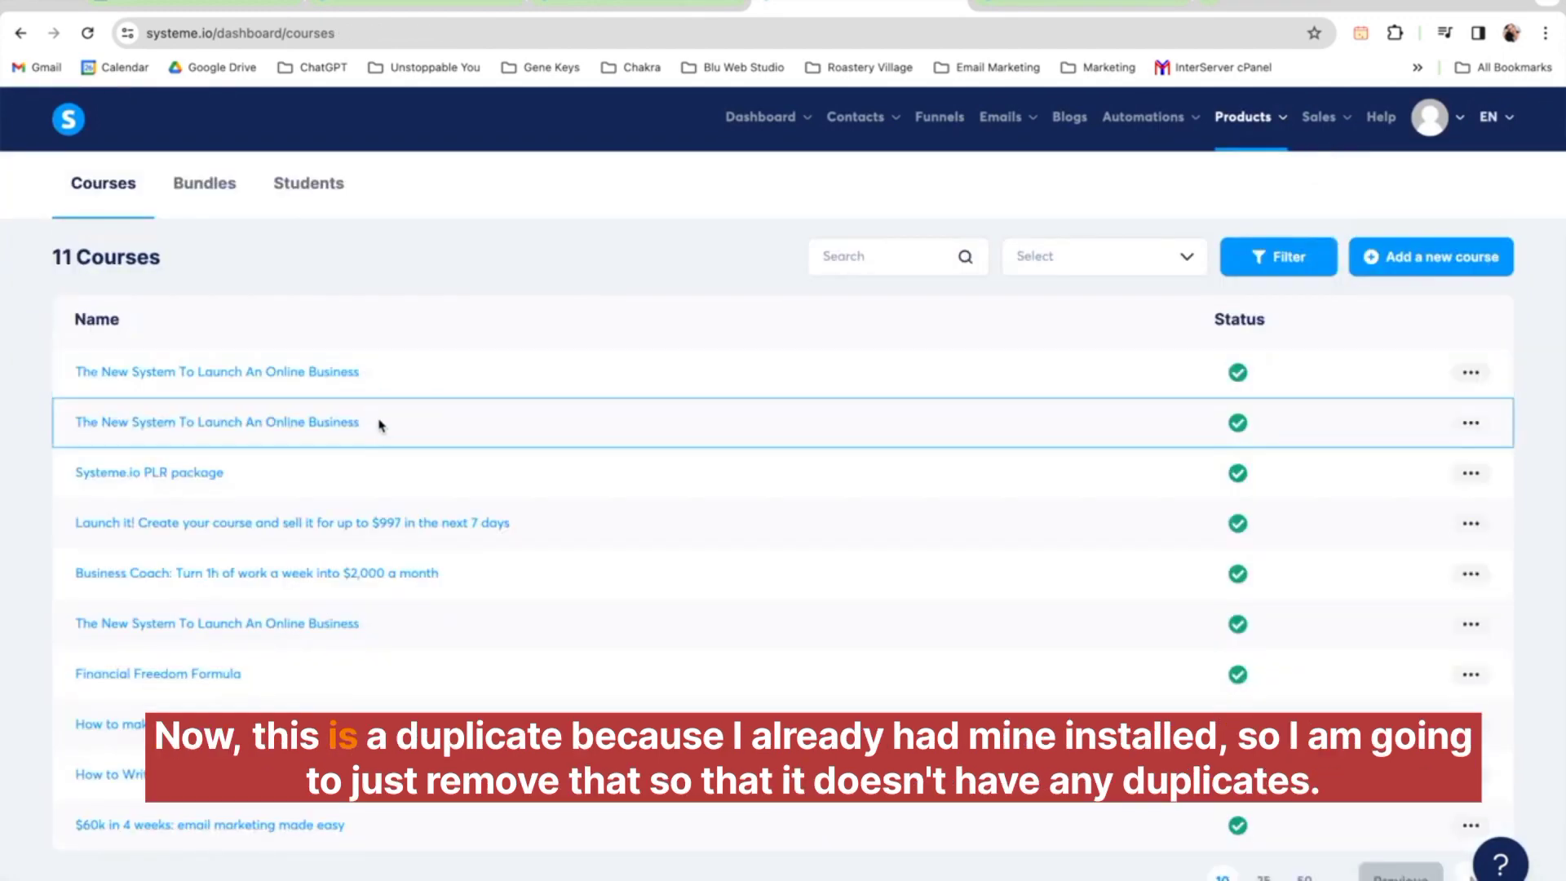
click(1472, 372)
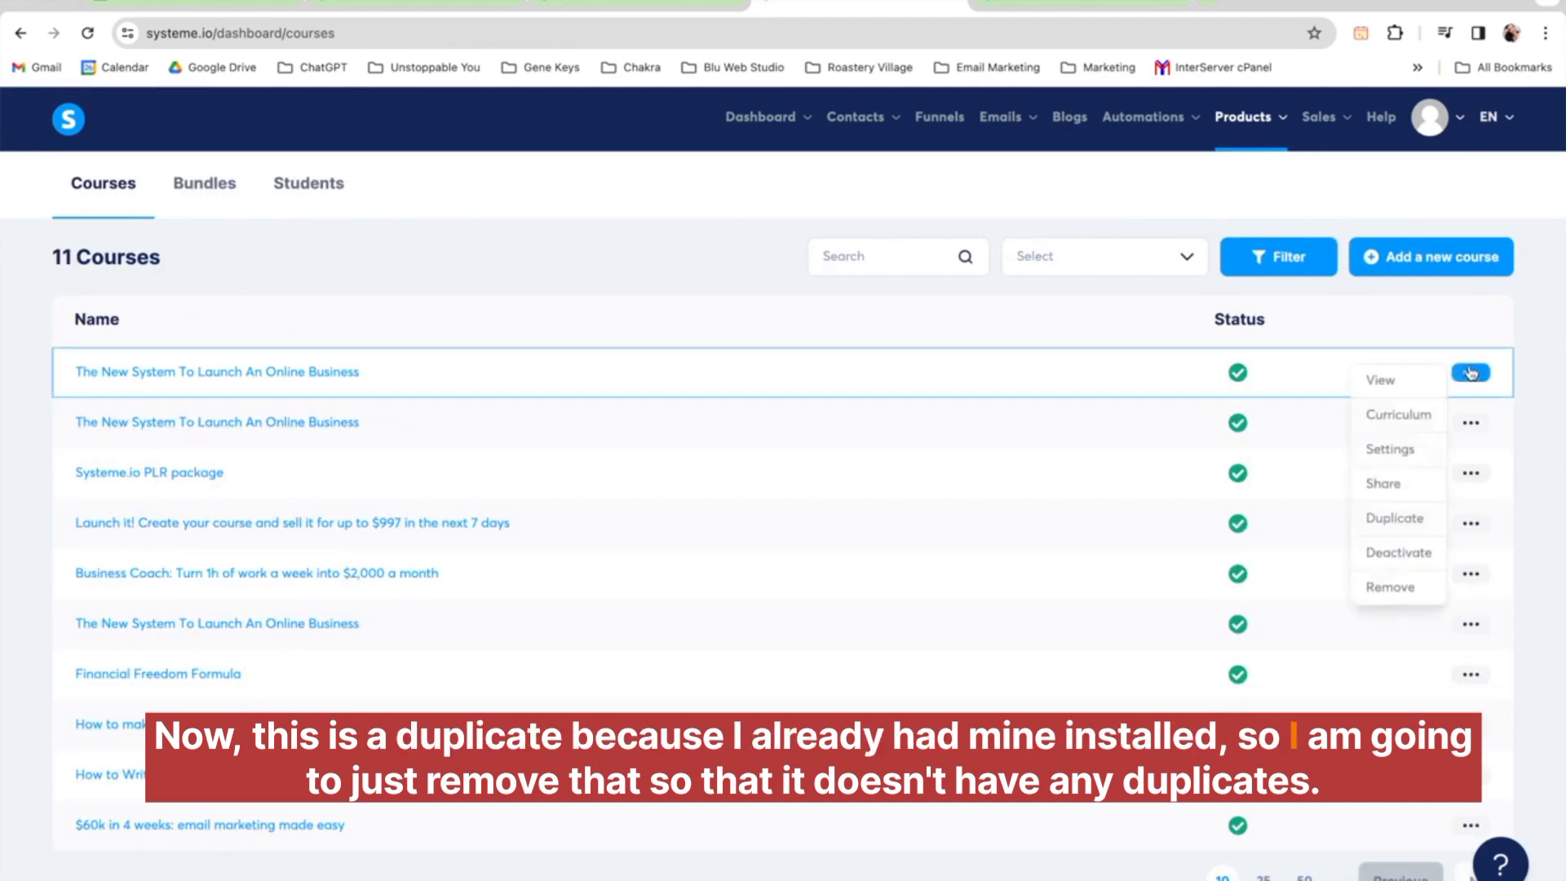
click(1397, 589)
click(673, 576)
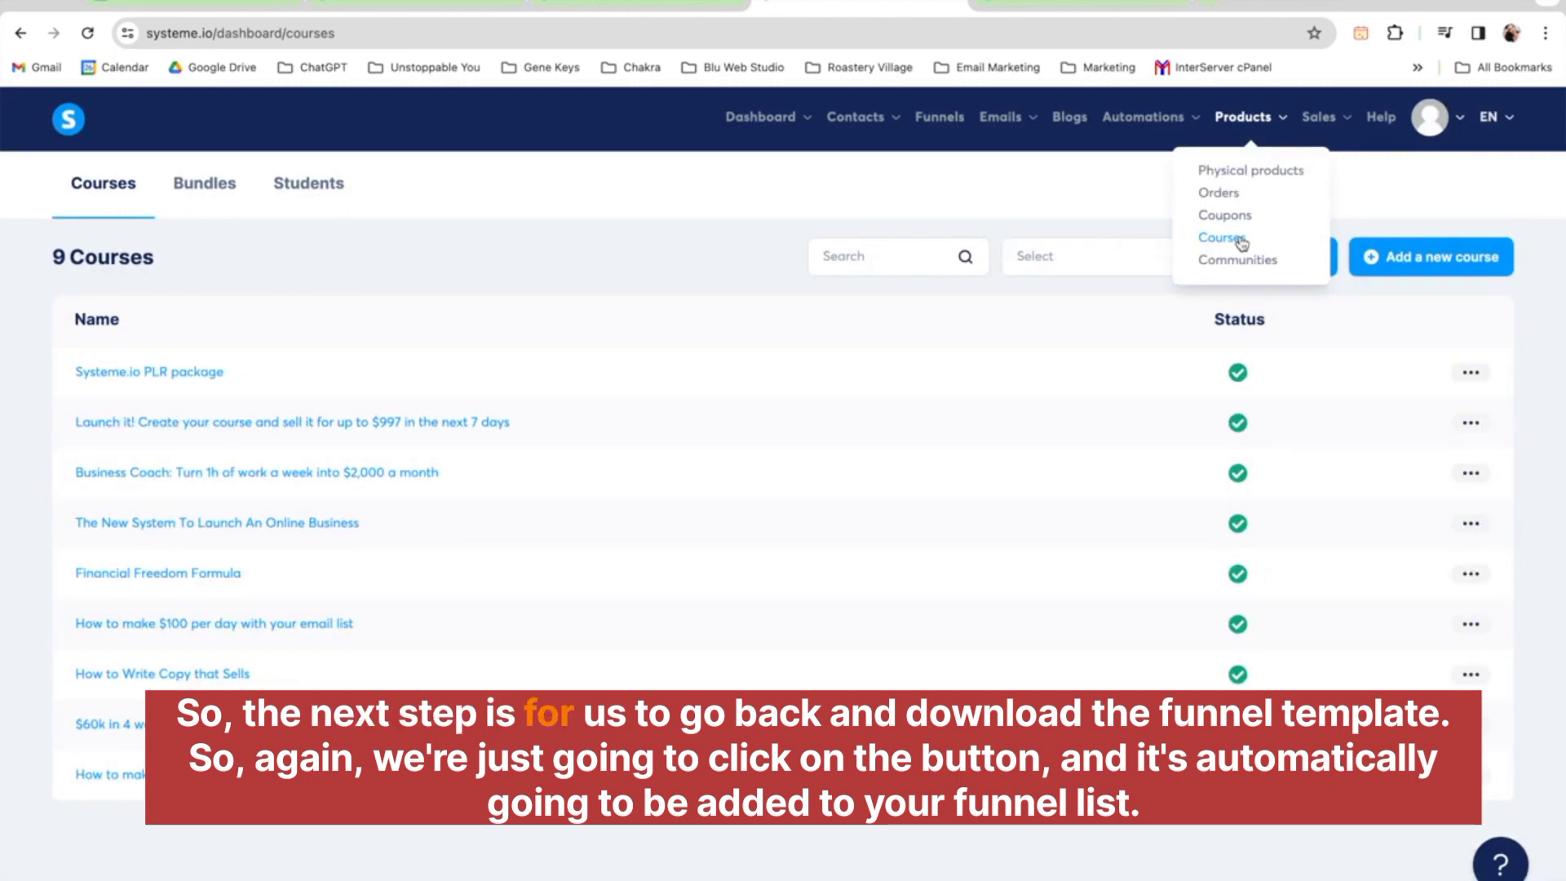
Return to the PLR resource page and download the funnel template via Step 2
click(619, 8)
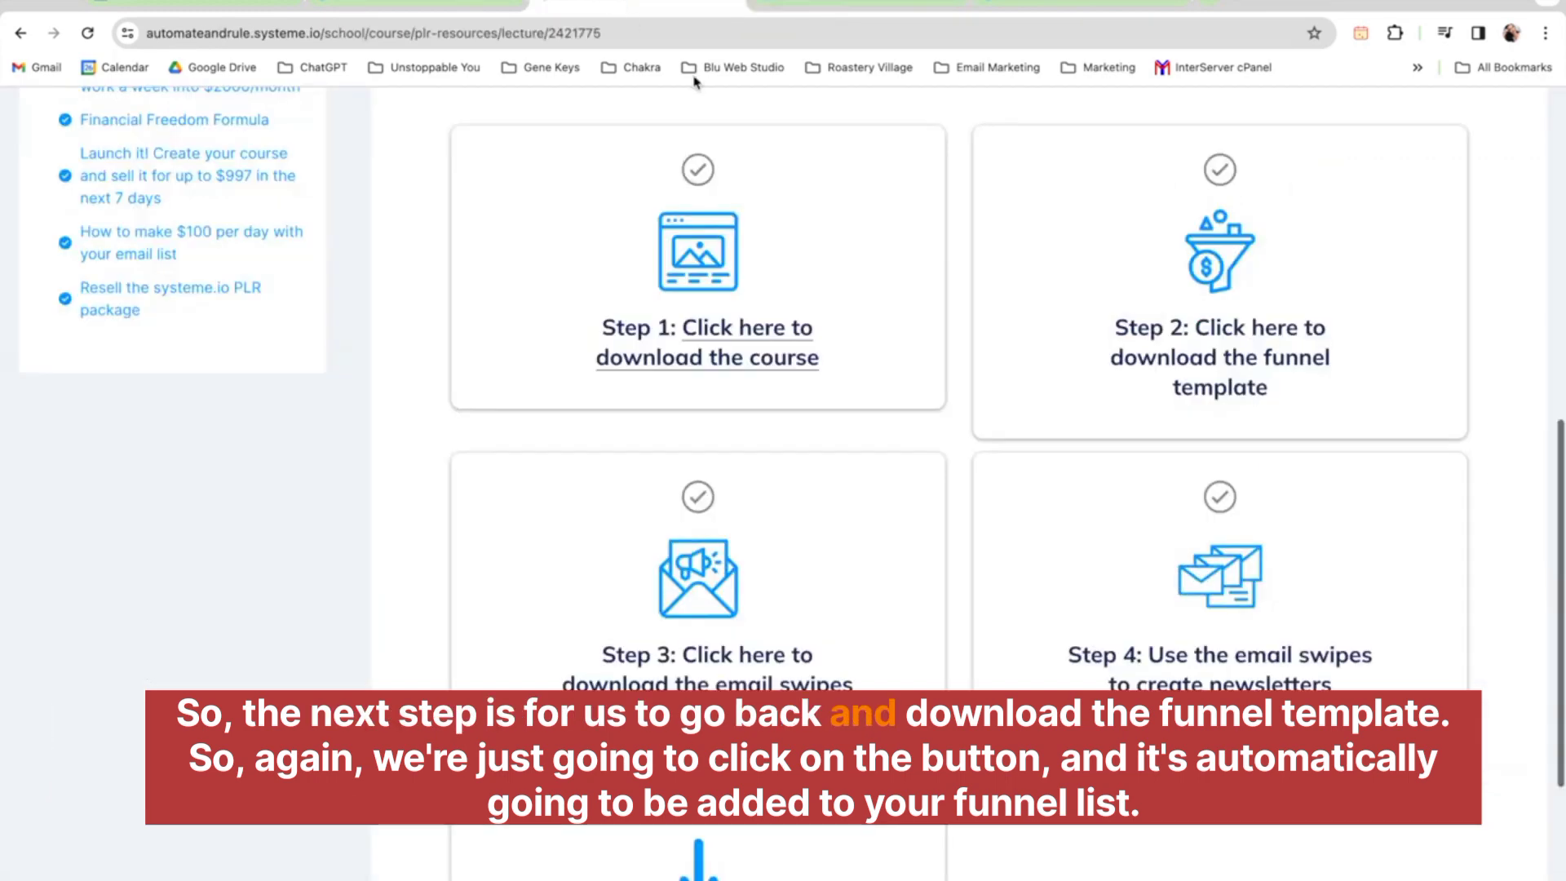
click(1248, 362)
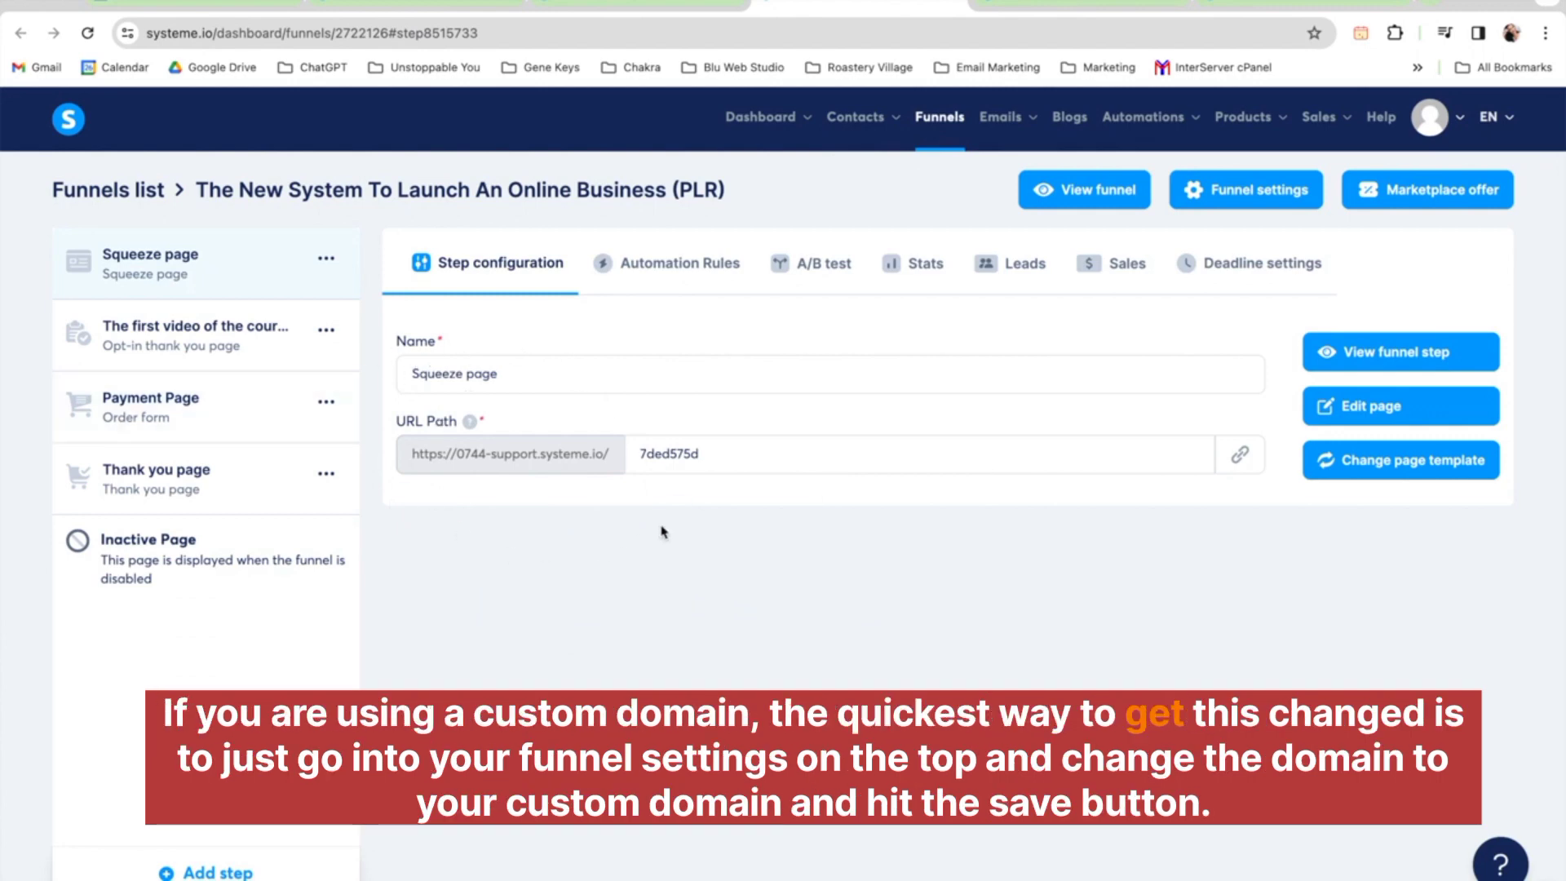
click(1241, 193)
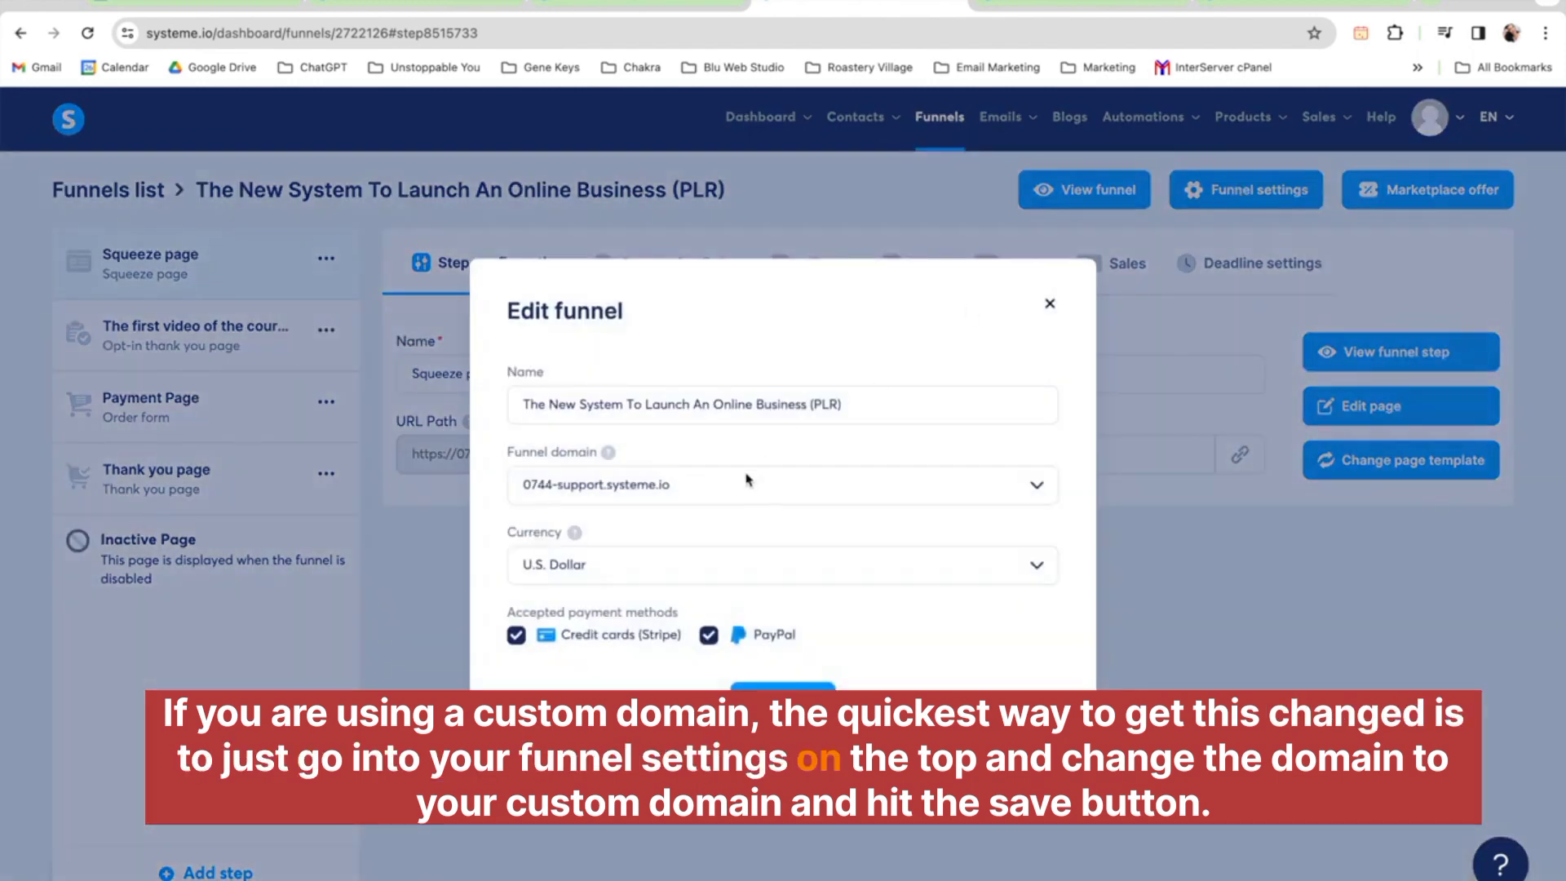
click(715, 483)
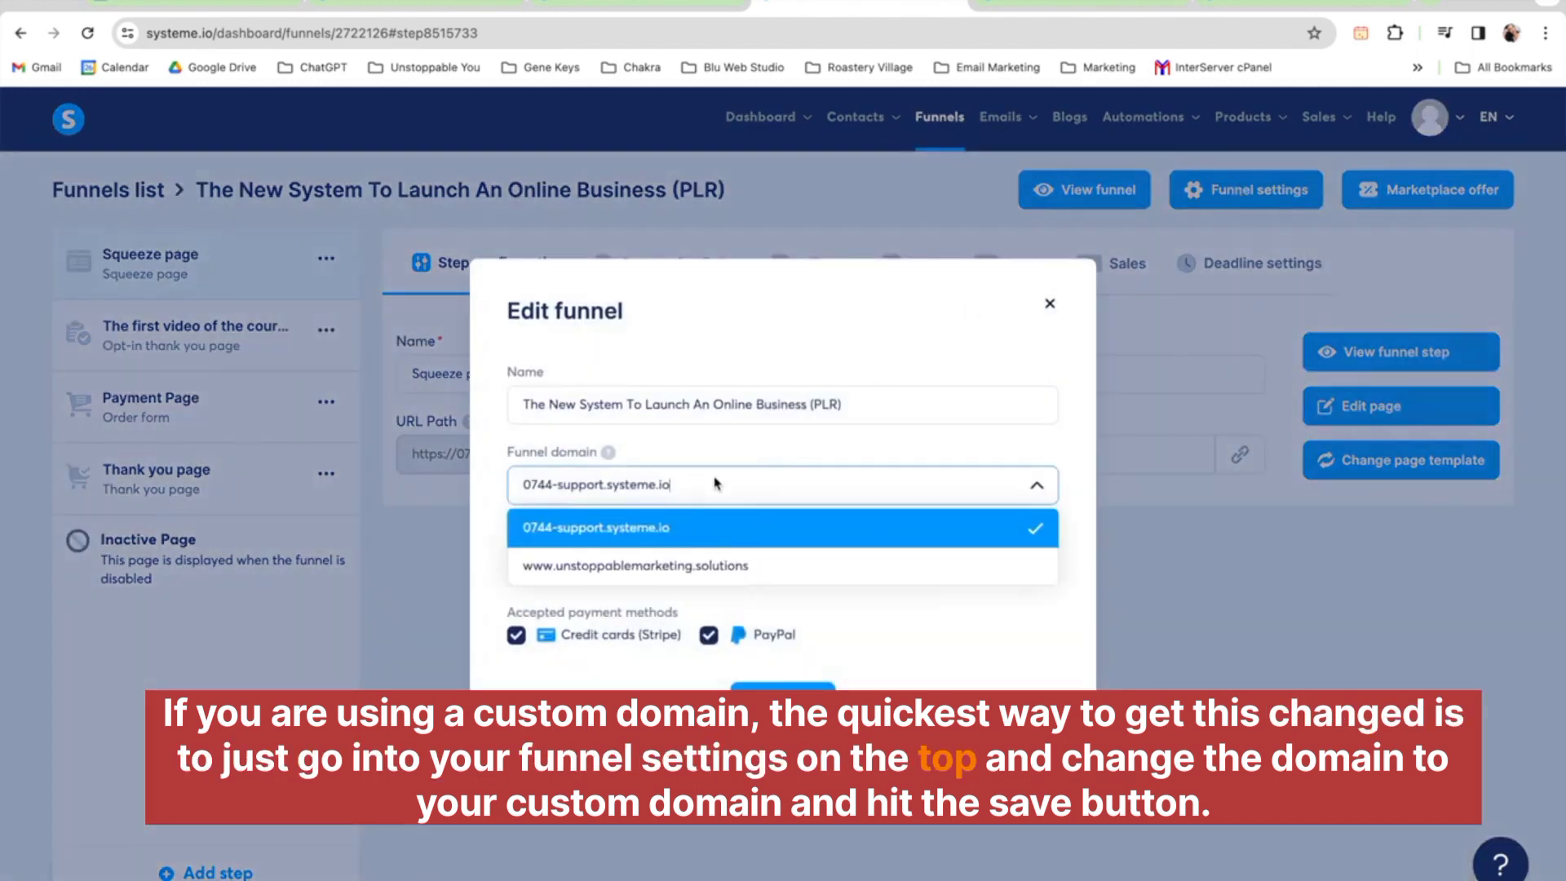
click(675, 564)
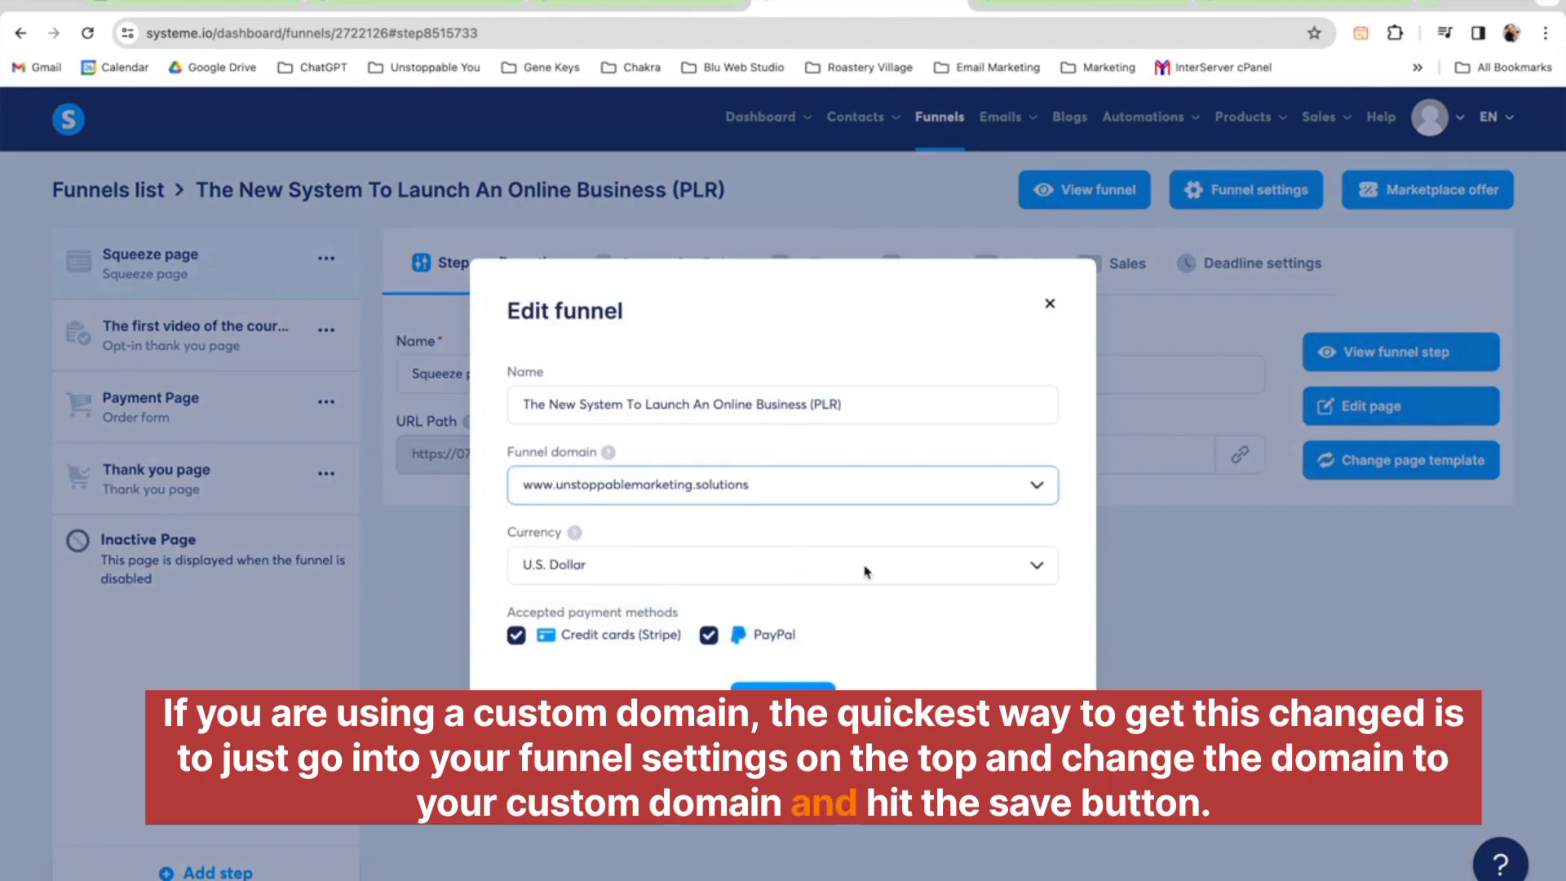
click(783, 699)
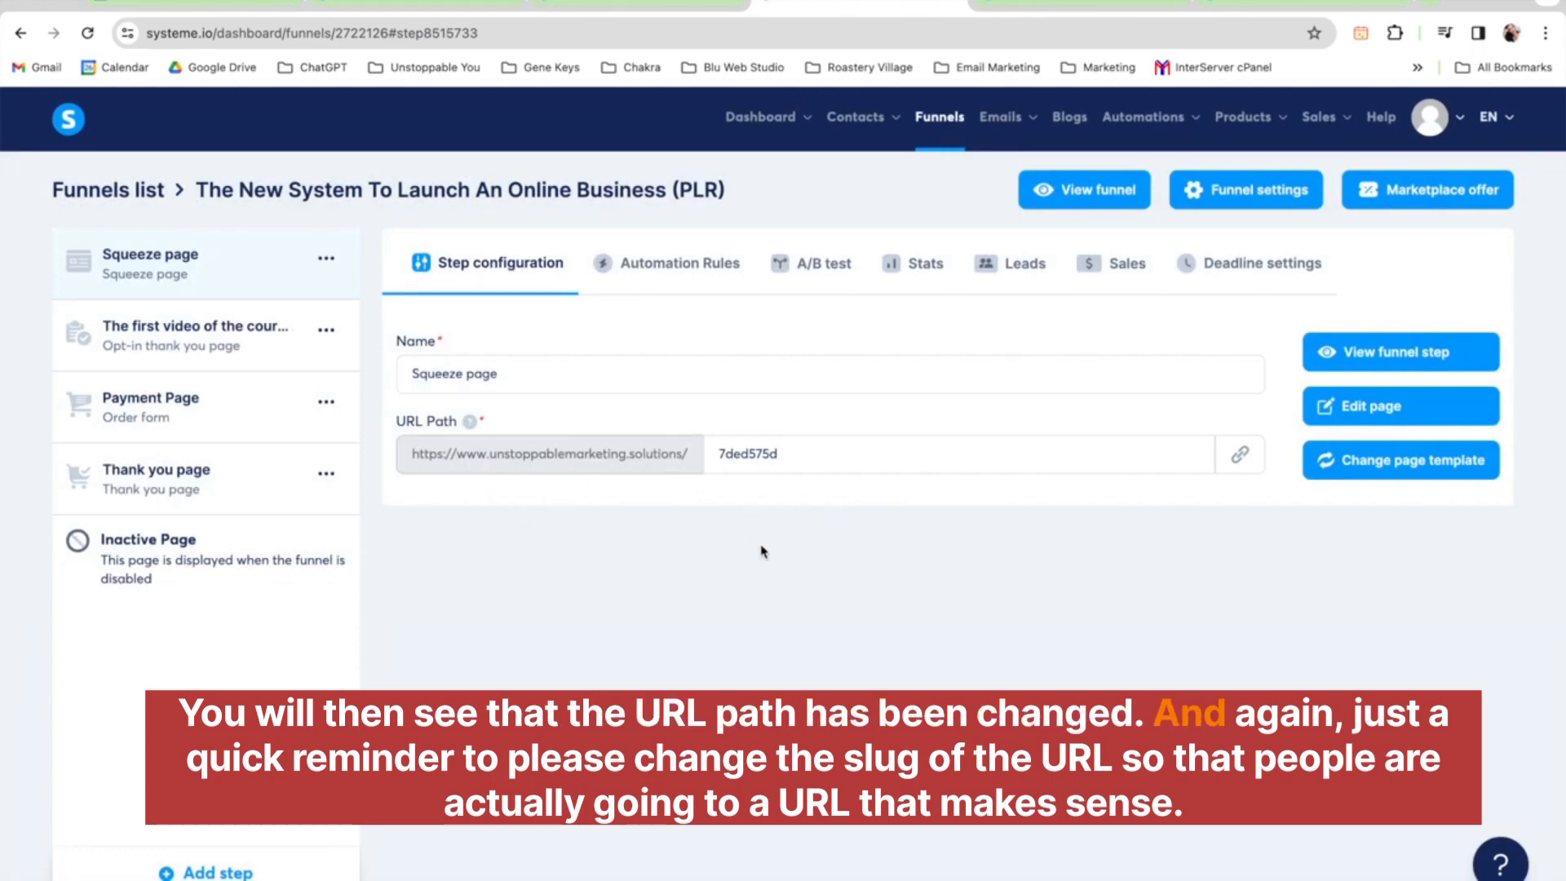
Set the squeeze page's URL path to launchonlinebiz
double_click(748, 457)
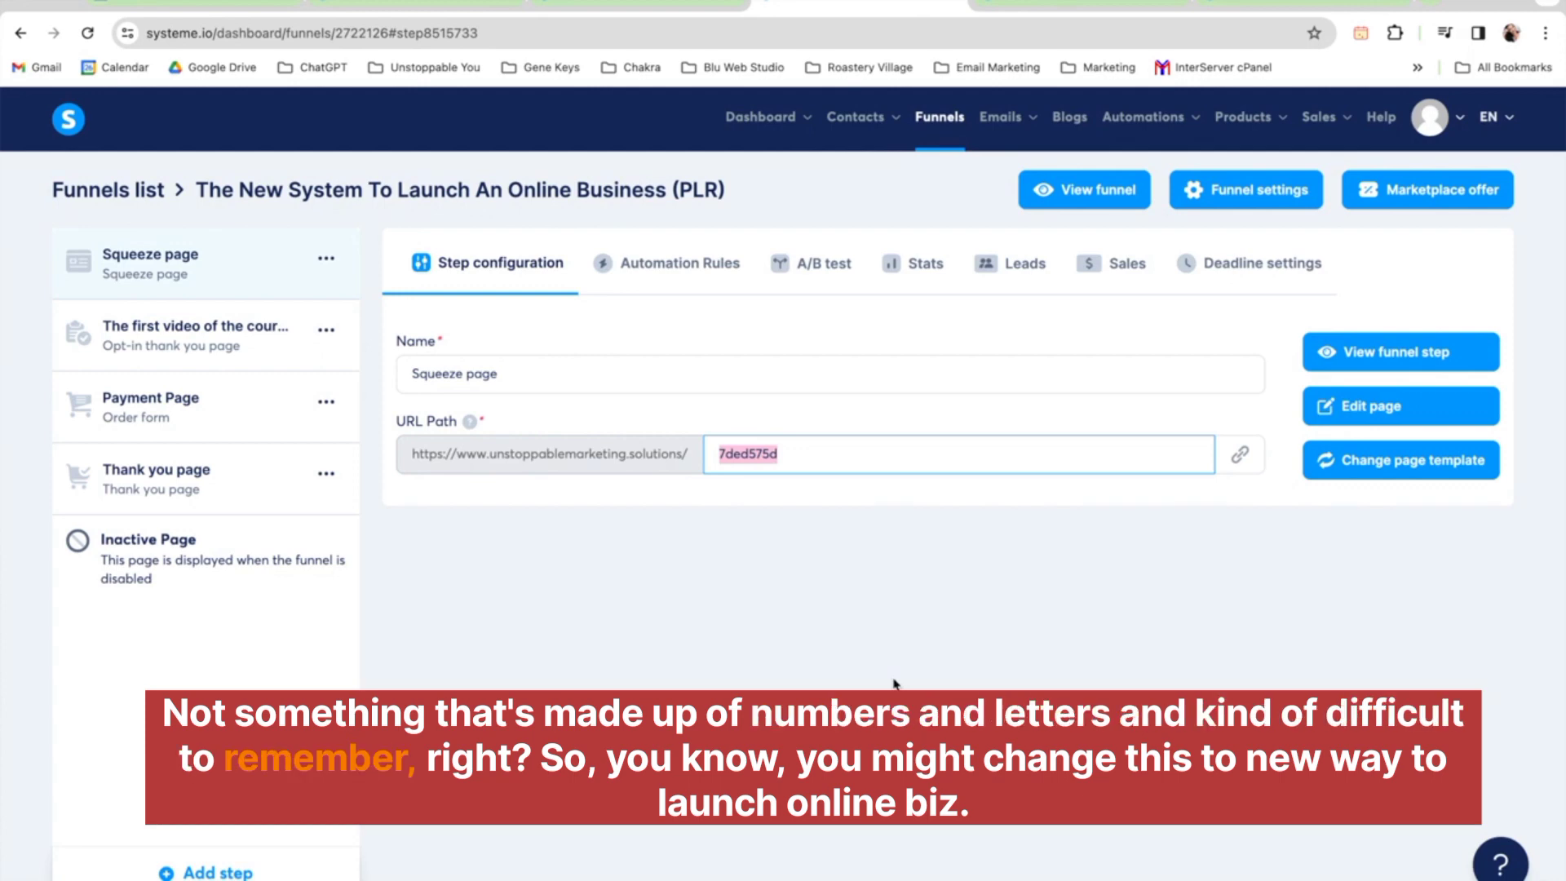
text(new)
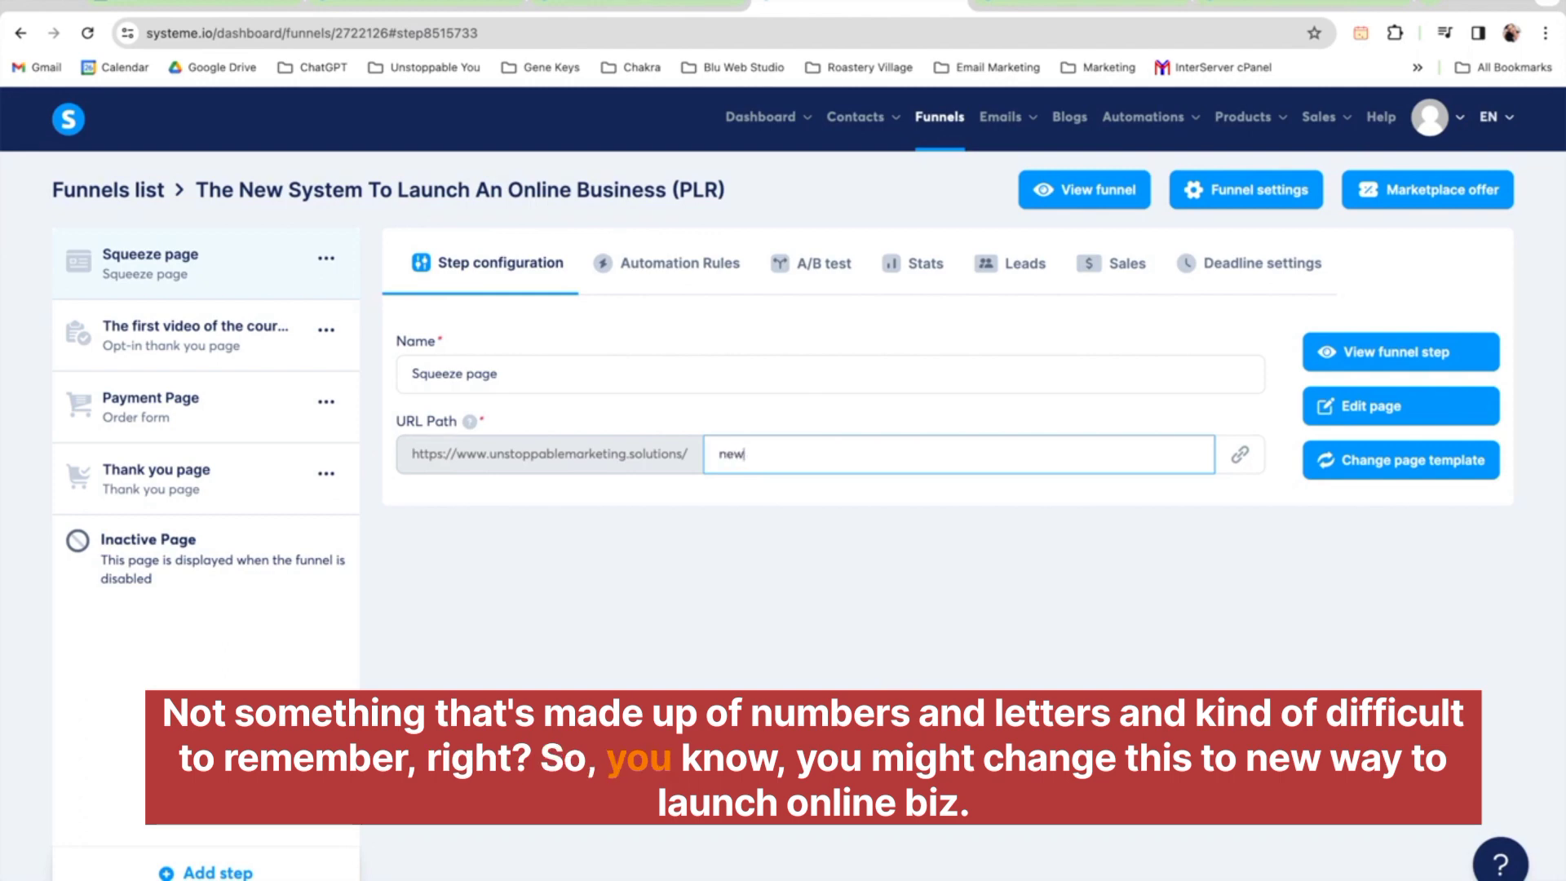
text(-w)
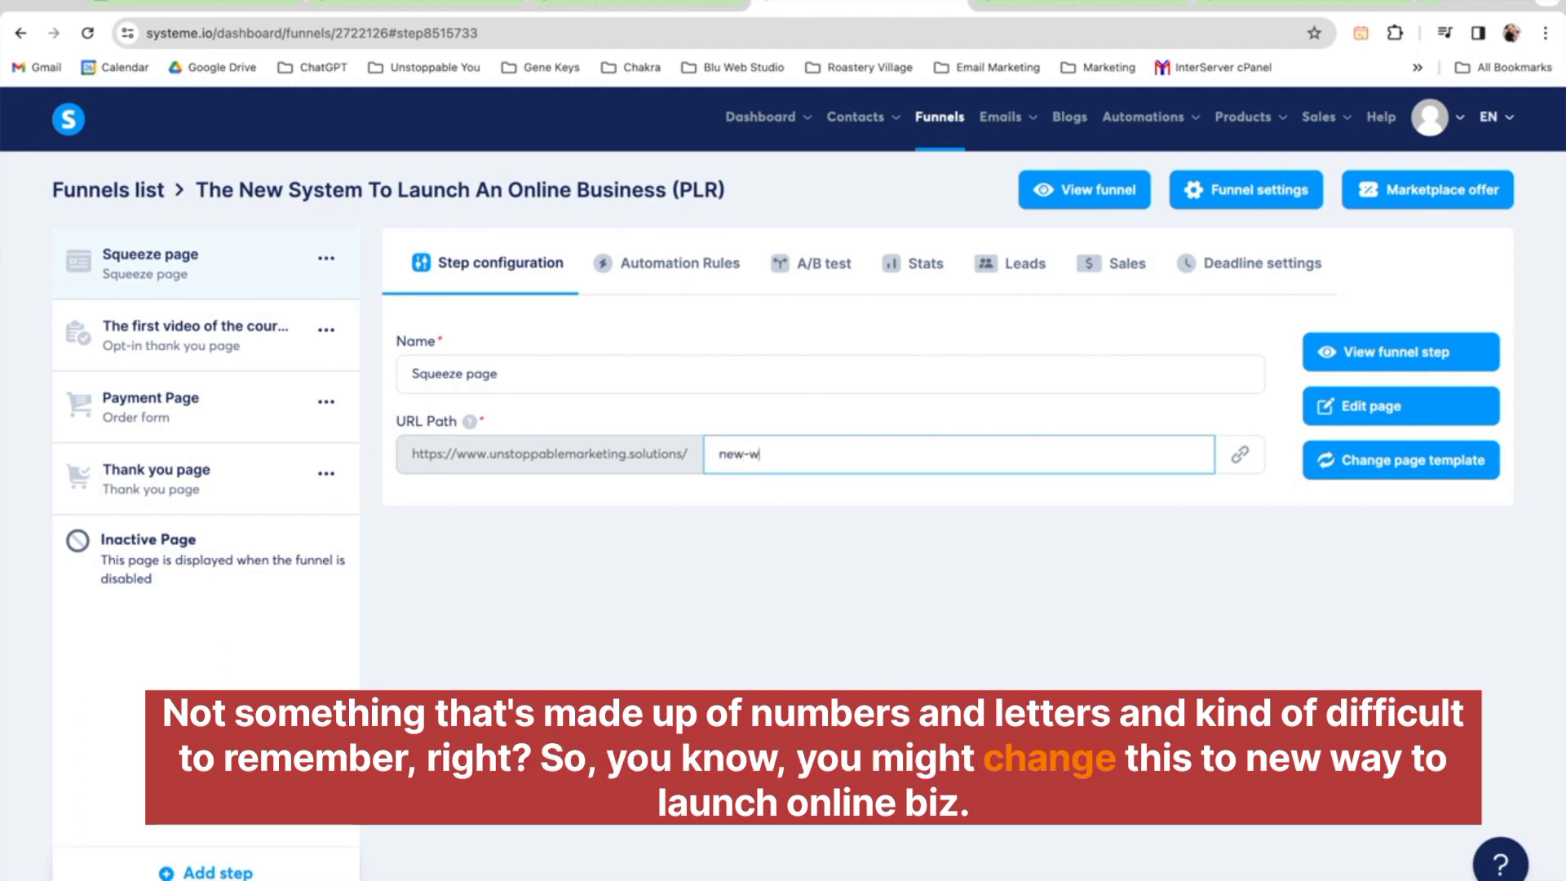
text(ay-to-launch)
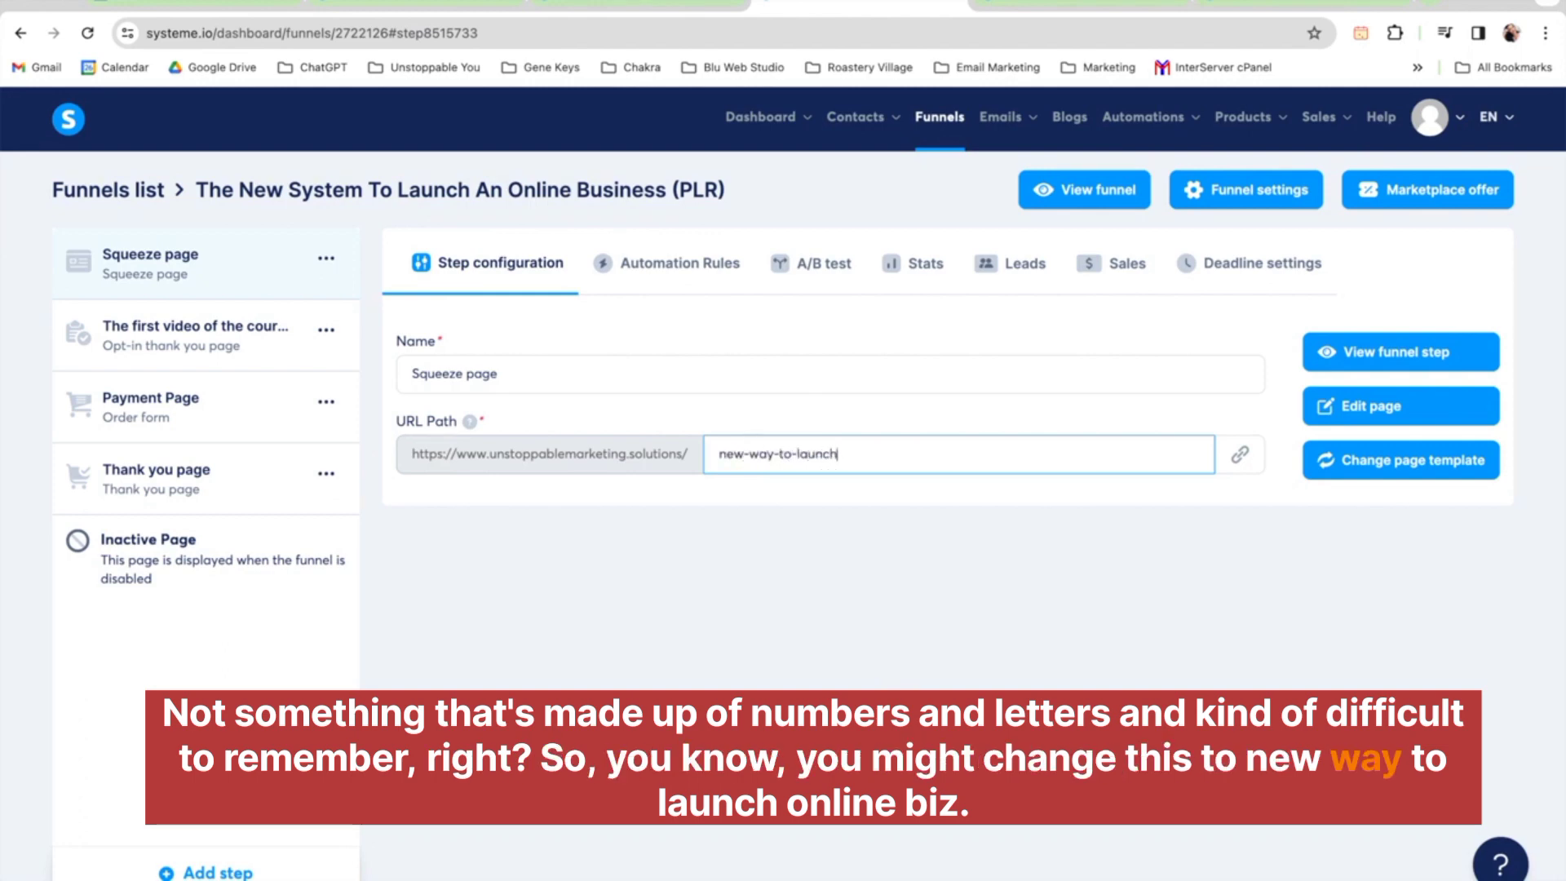
text(-online-biz)
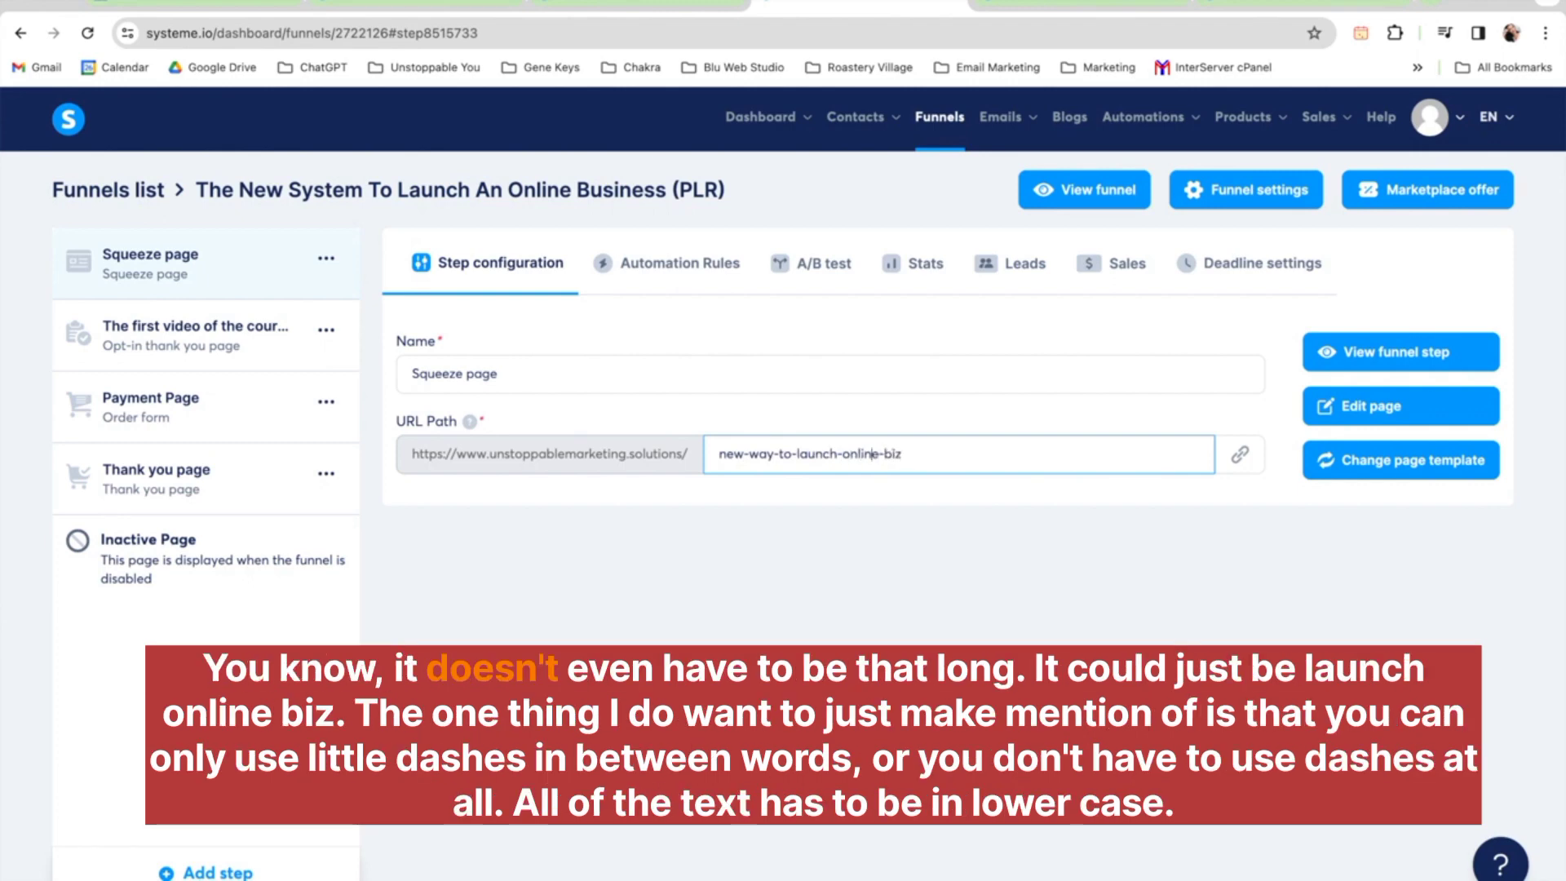
drag(779, 453, 718, 453)
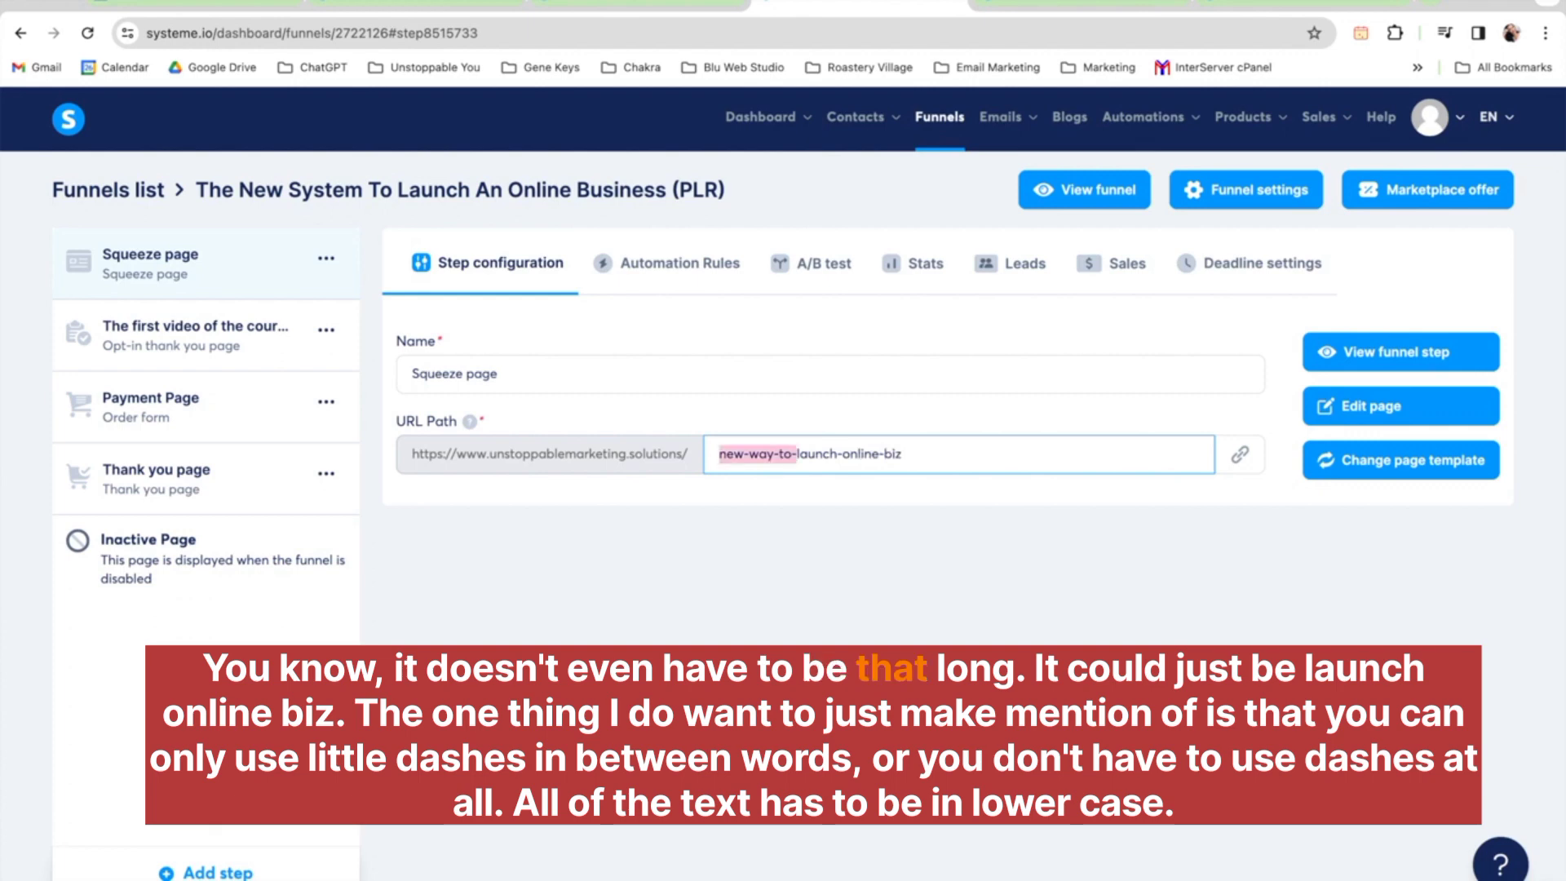
key(BackSpace)
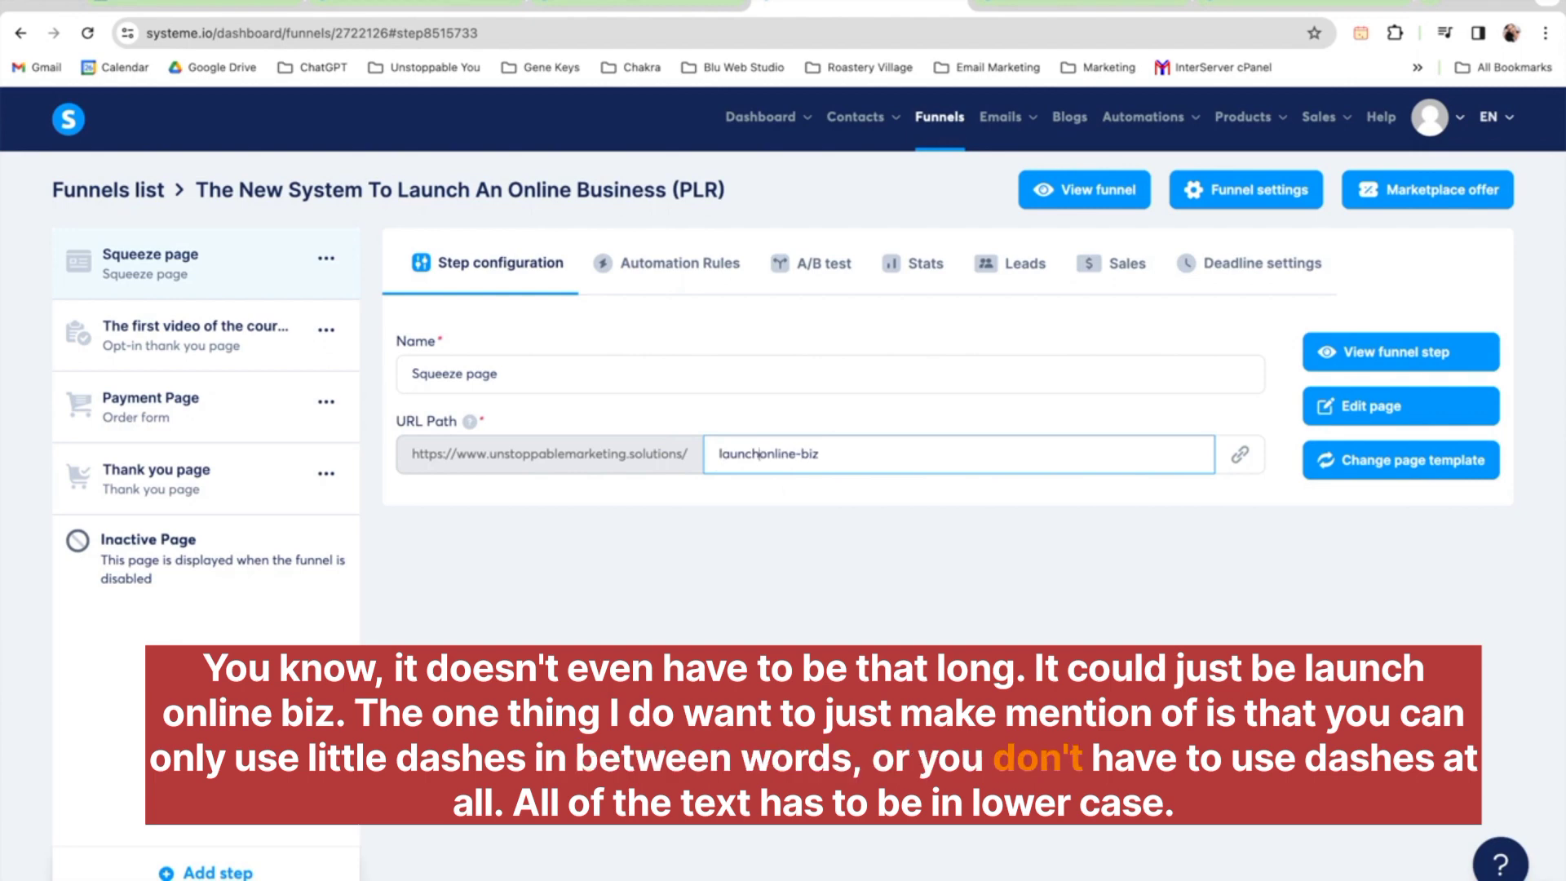
key(BackSpace)
click(802, 454)
key(BackSpace)
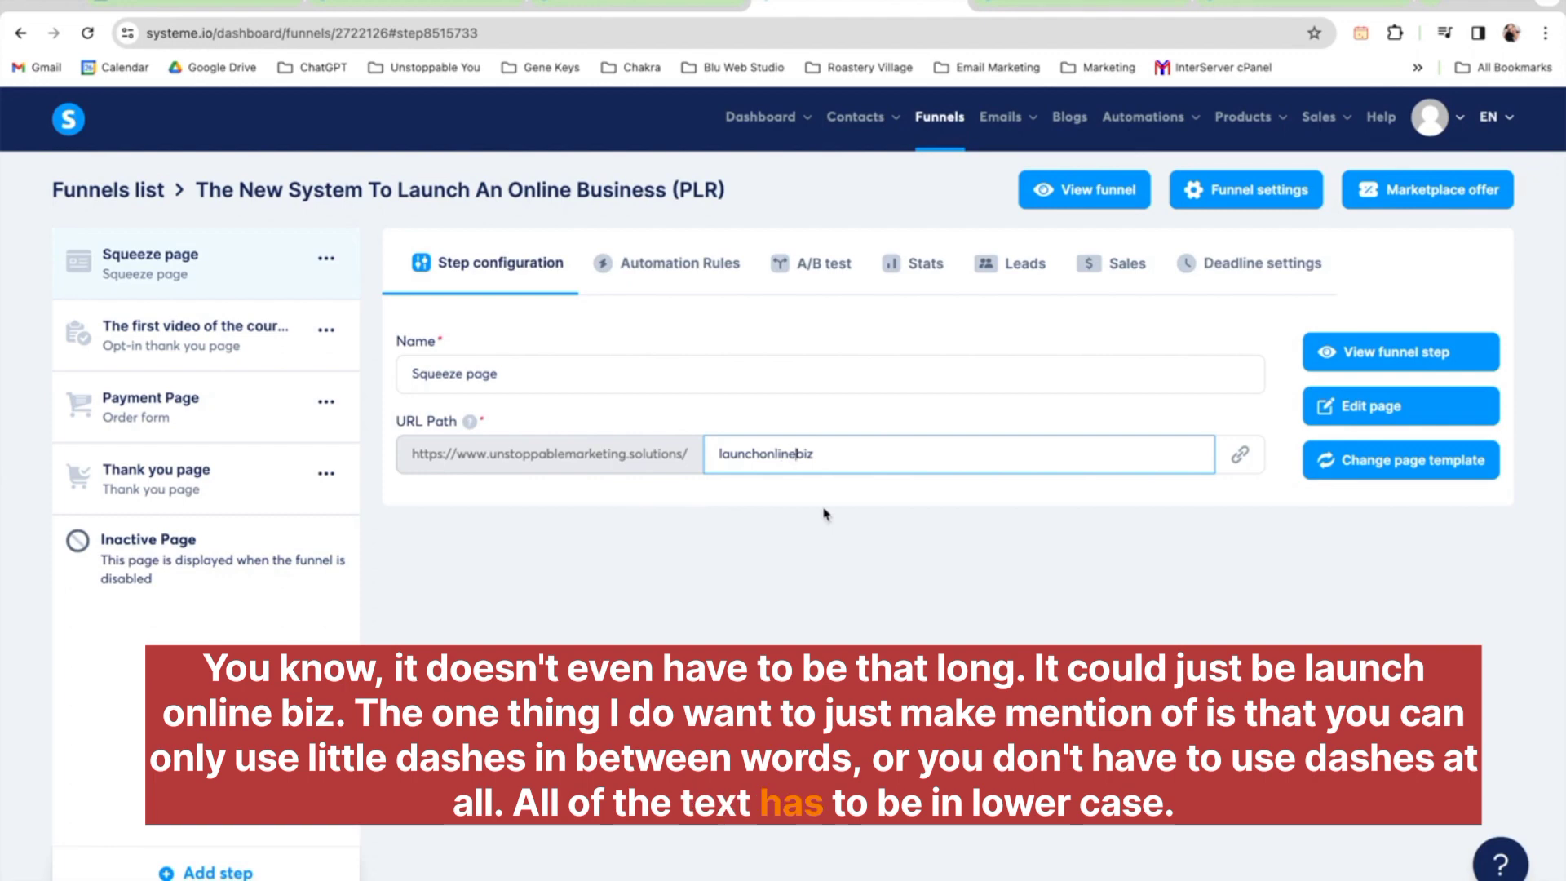
click(851, 548)
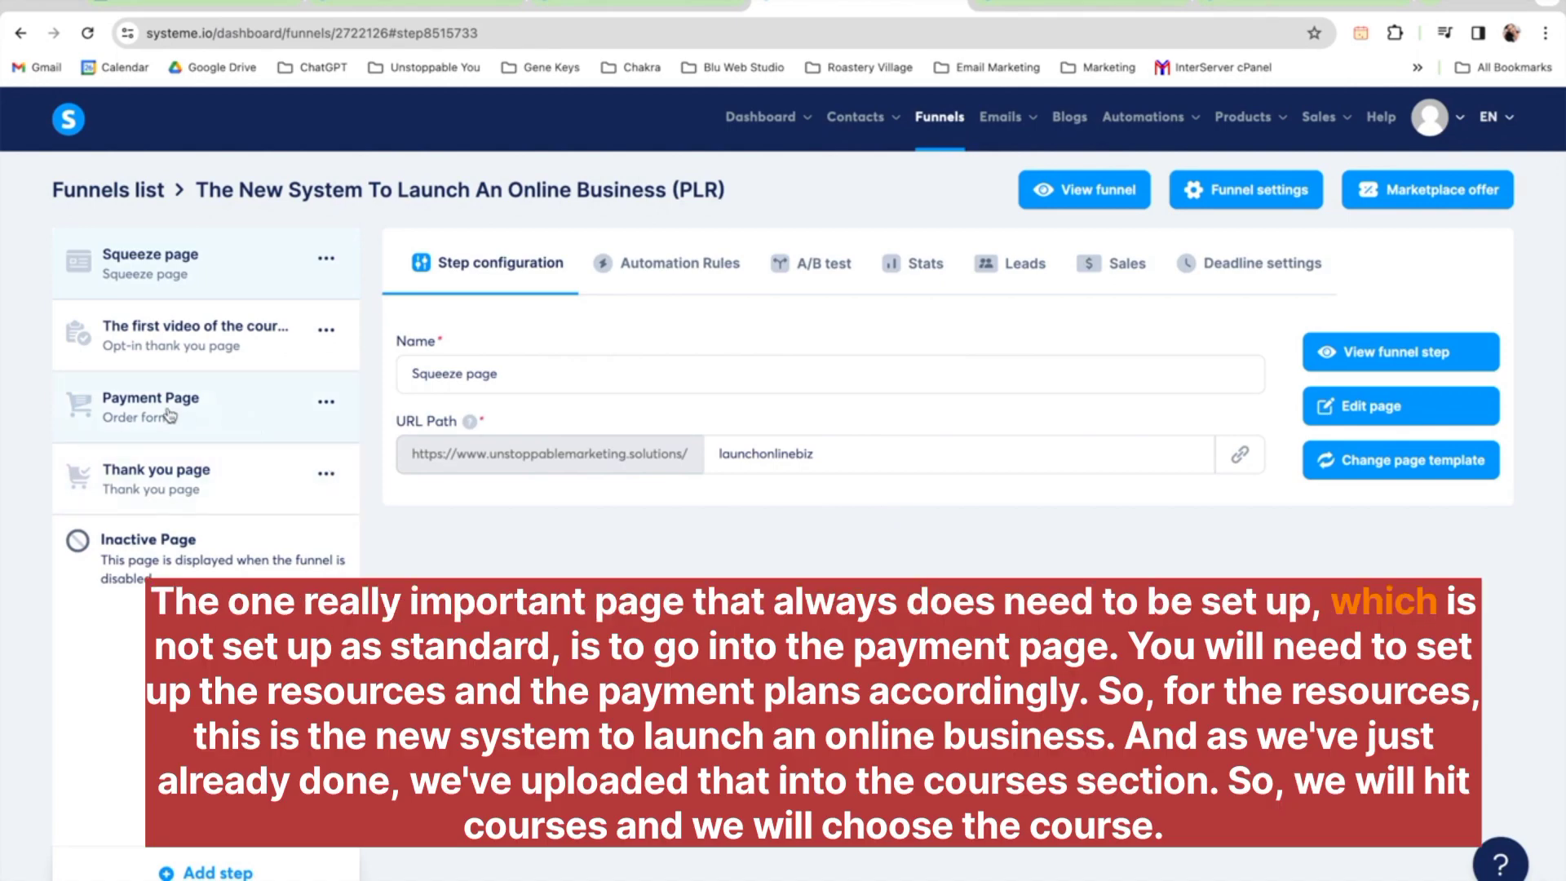
On the Payment Page step, add the course 'The New System To Launch An Online Business' as a resource with Full access and save
click(169, 416)
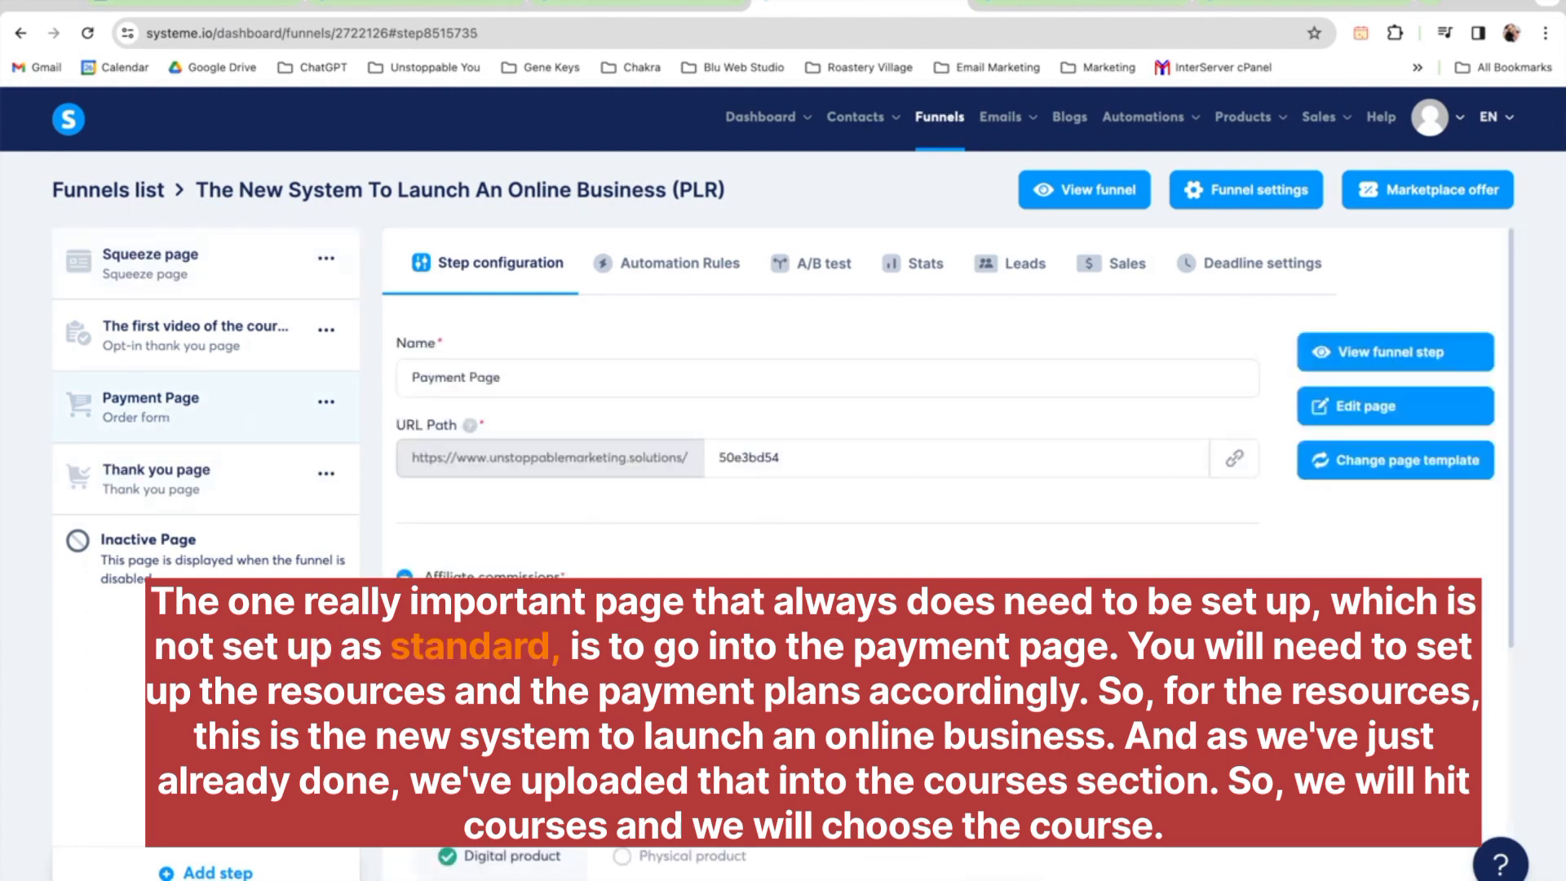
scroll(946, 408, down, 5)
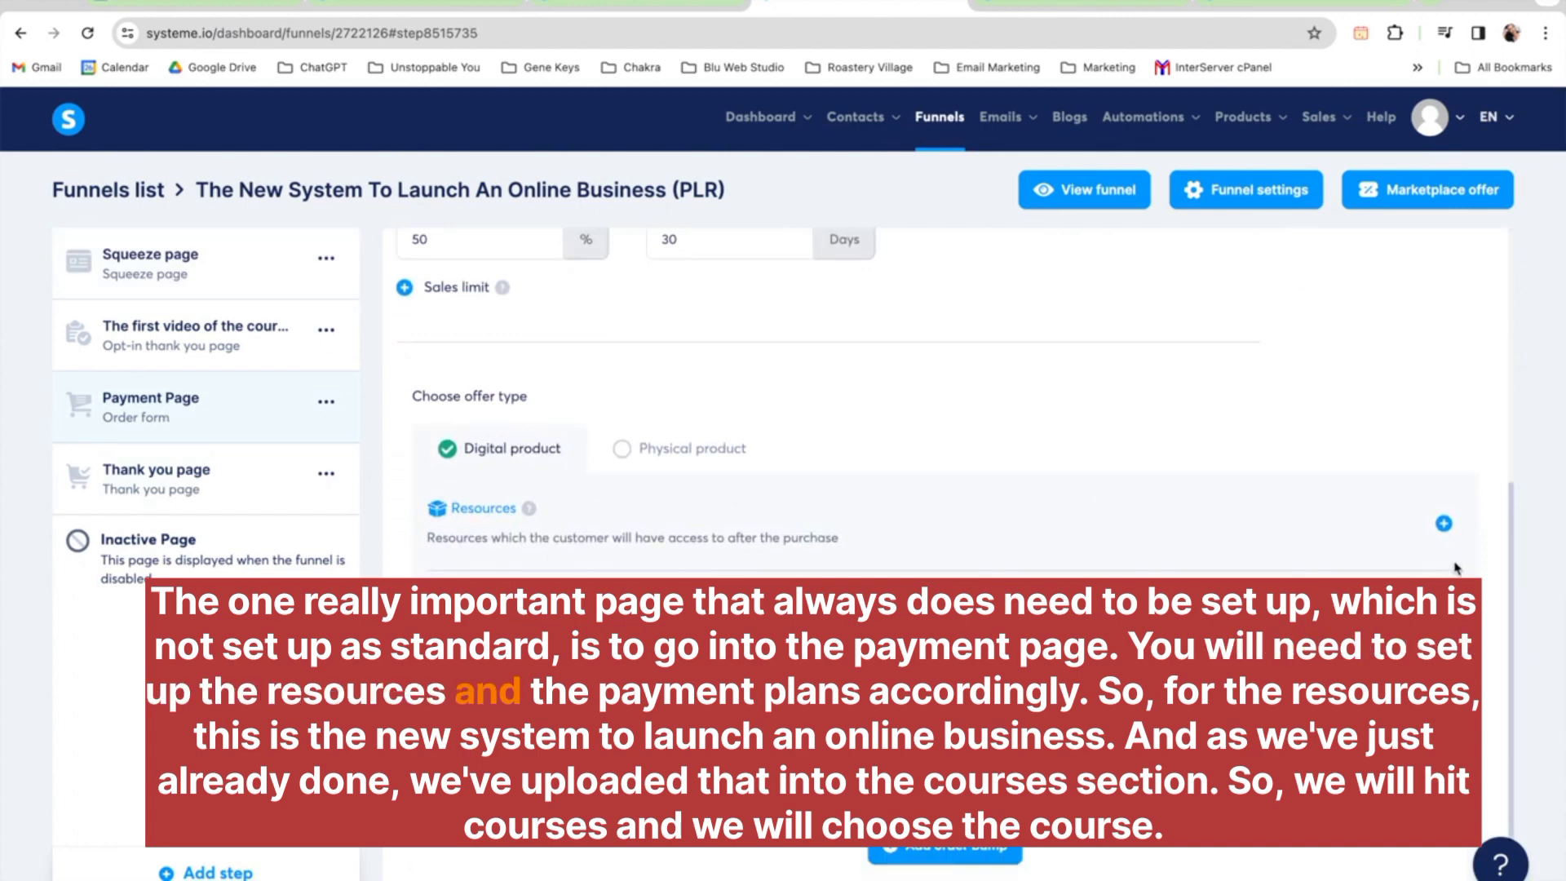
click(1443, 524)
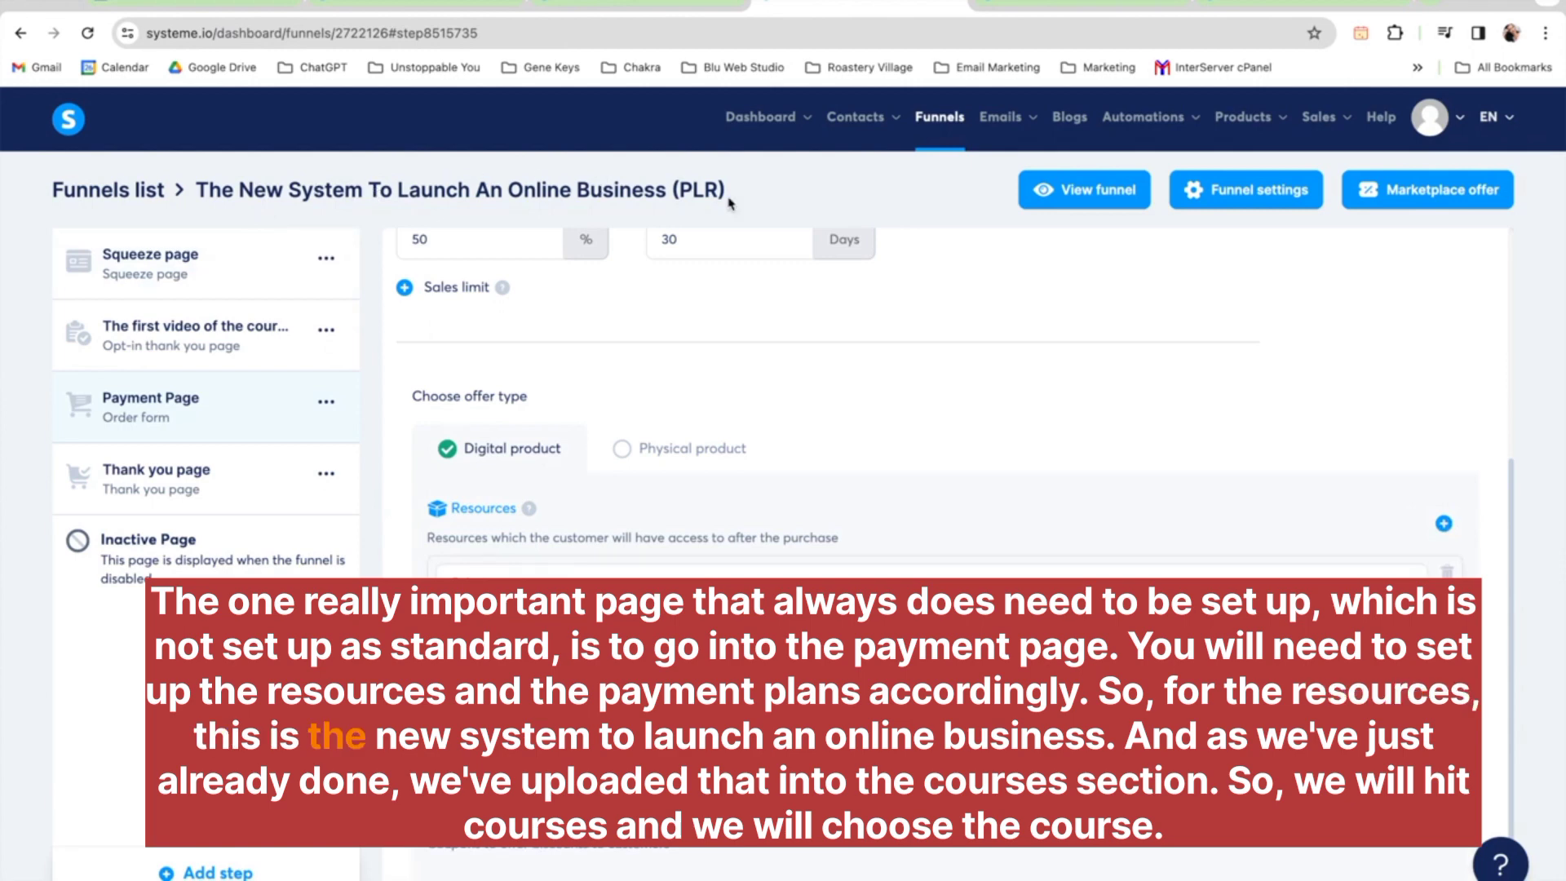
scroll(940, 448, down, 1)
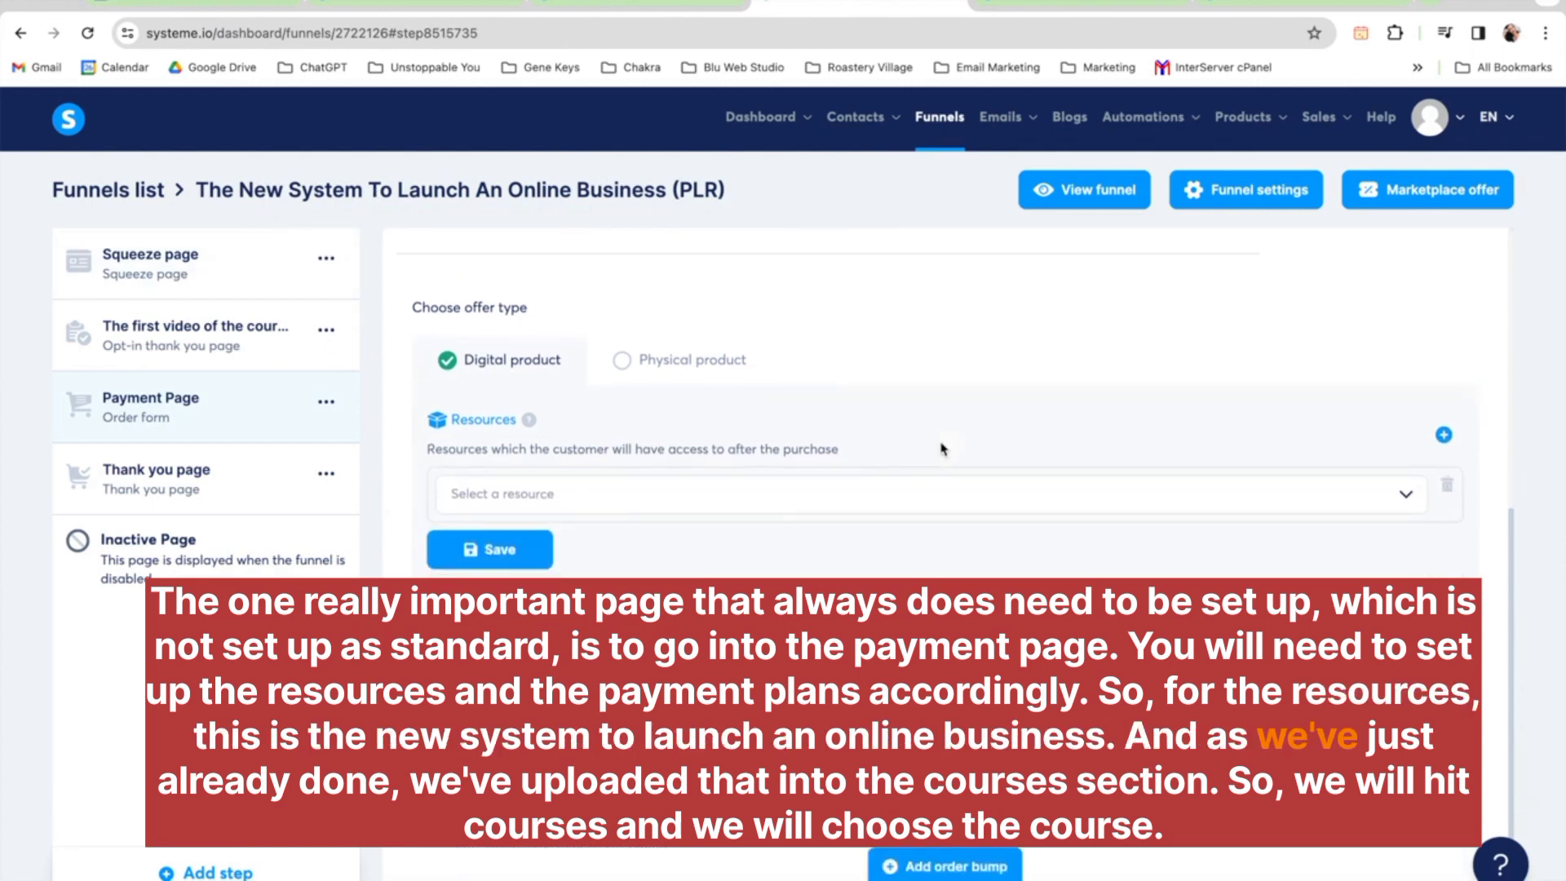
click(824, 507)
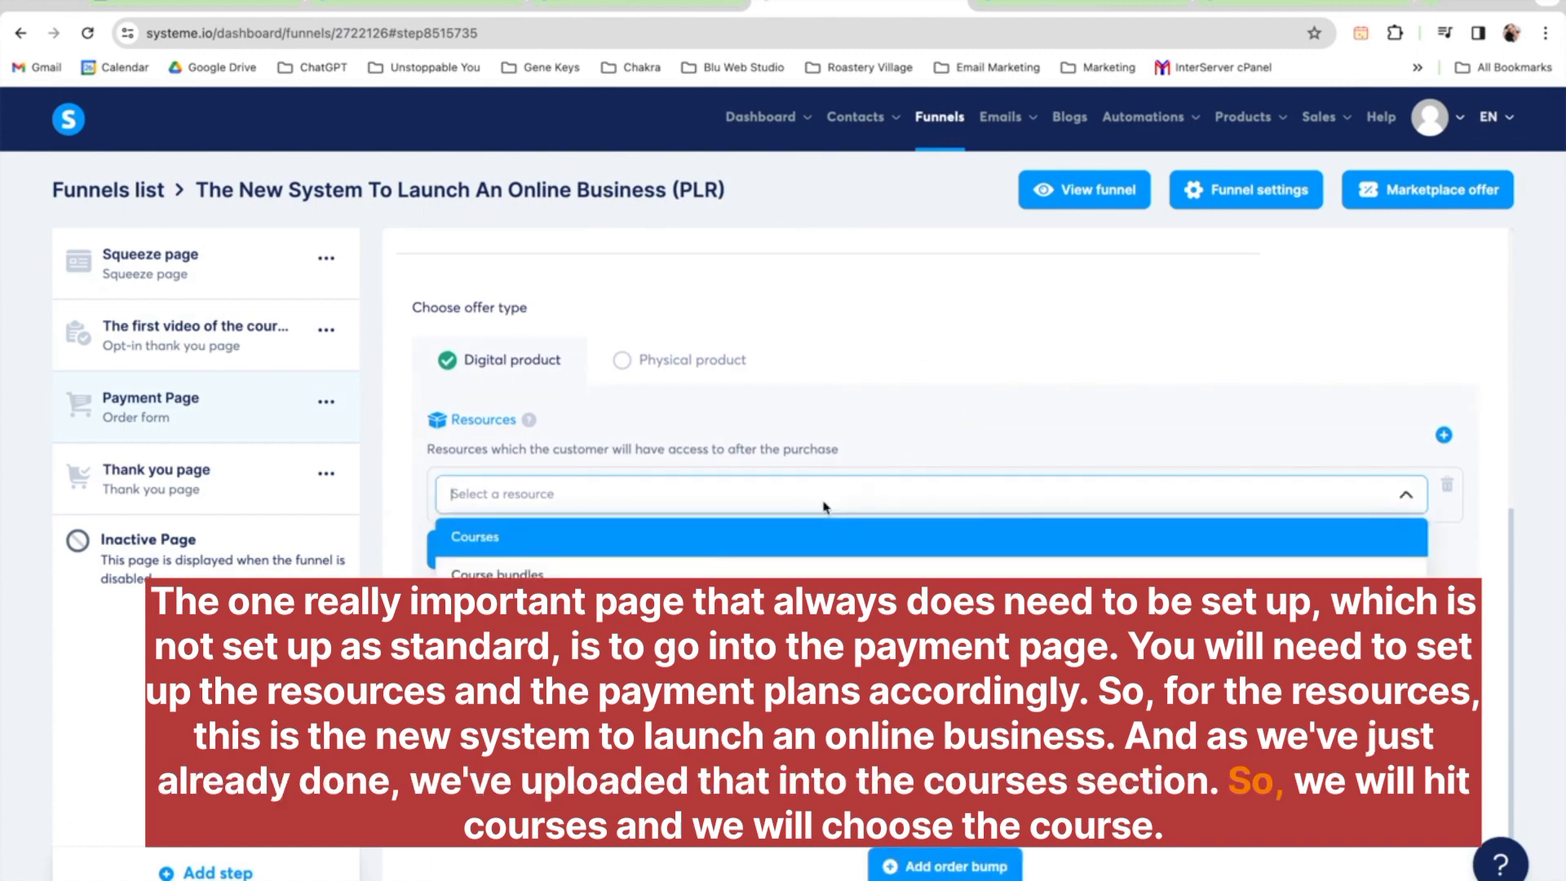
click(806, 538)
click(744, 553)
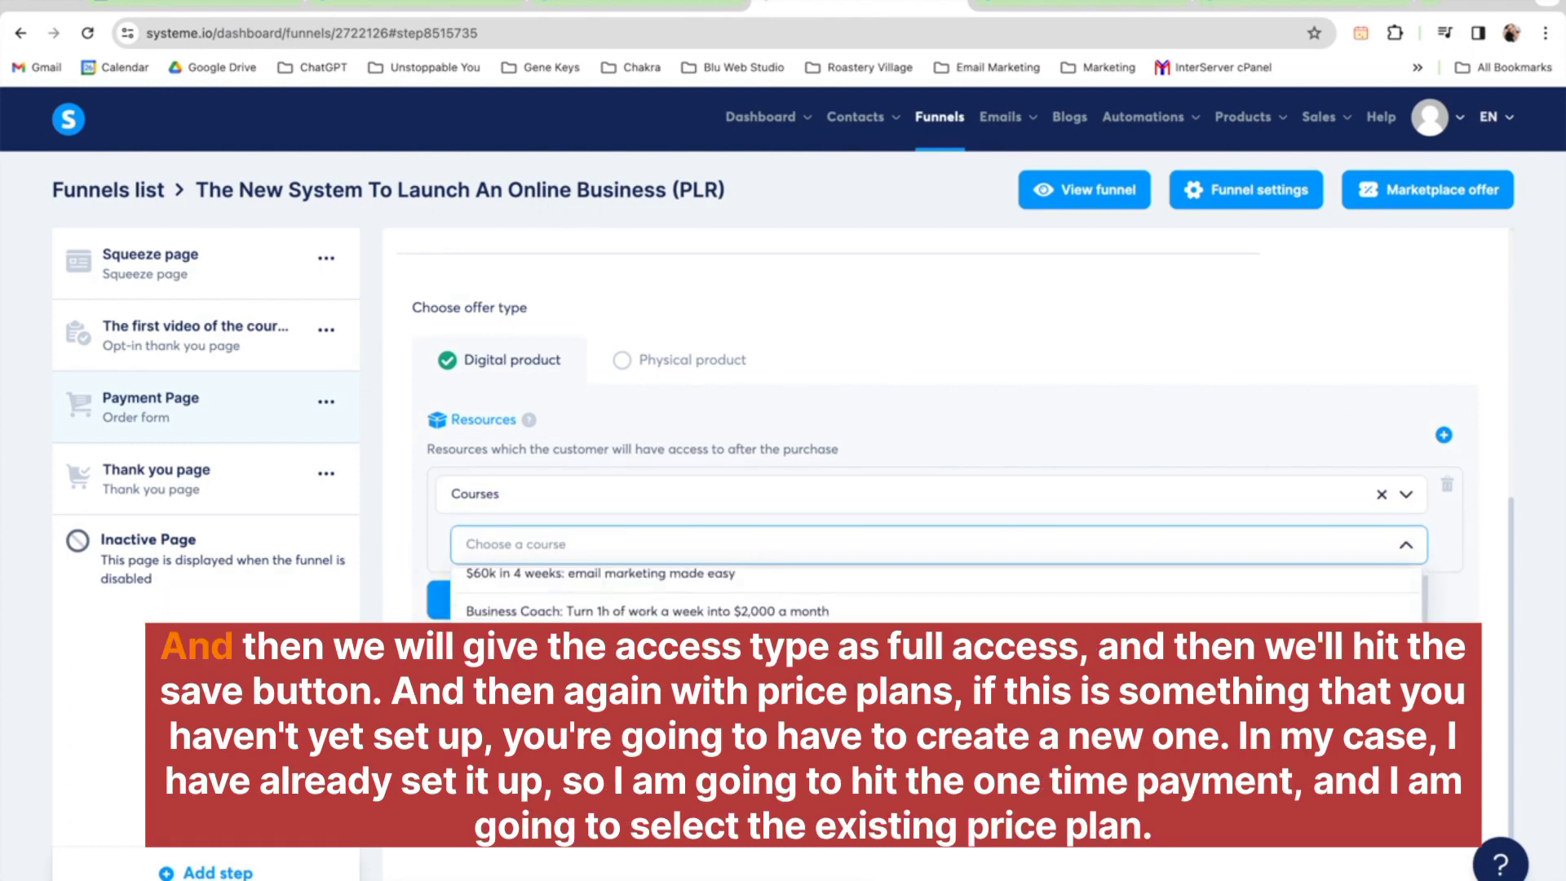
scroll(936, 600, down, 1)
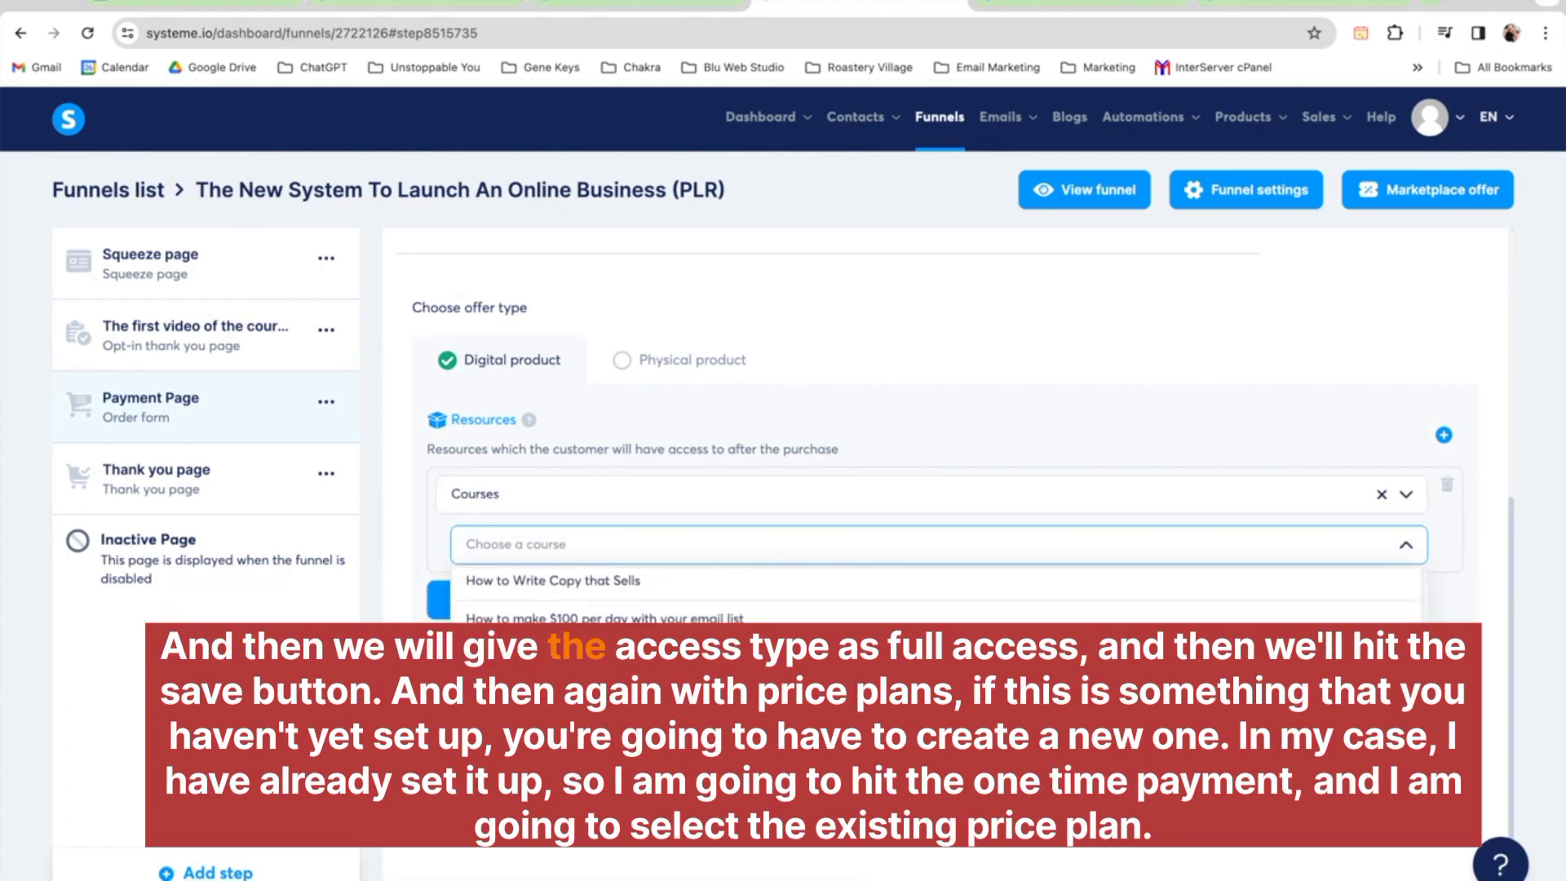
click(652, 694)
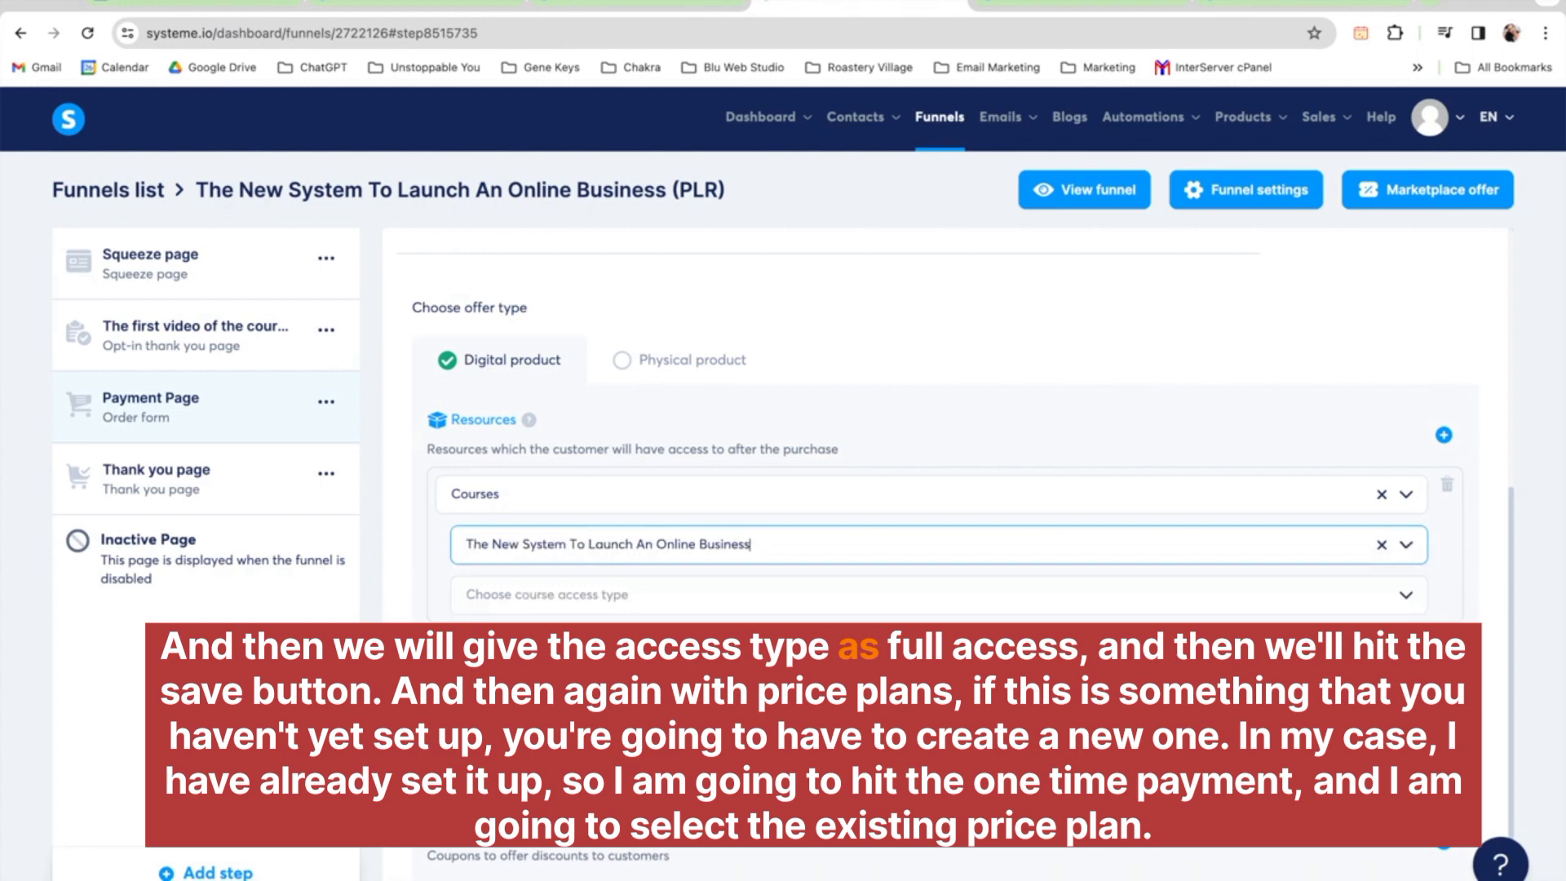
click(636, 594)
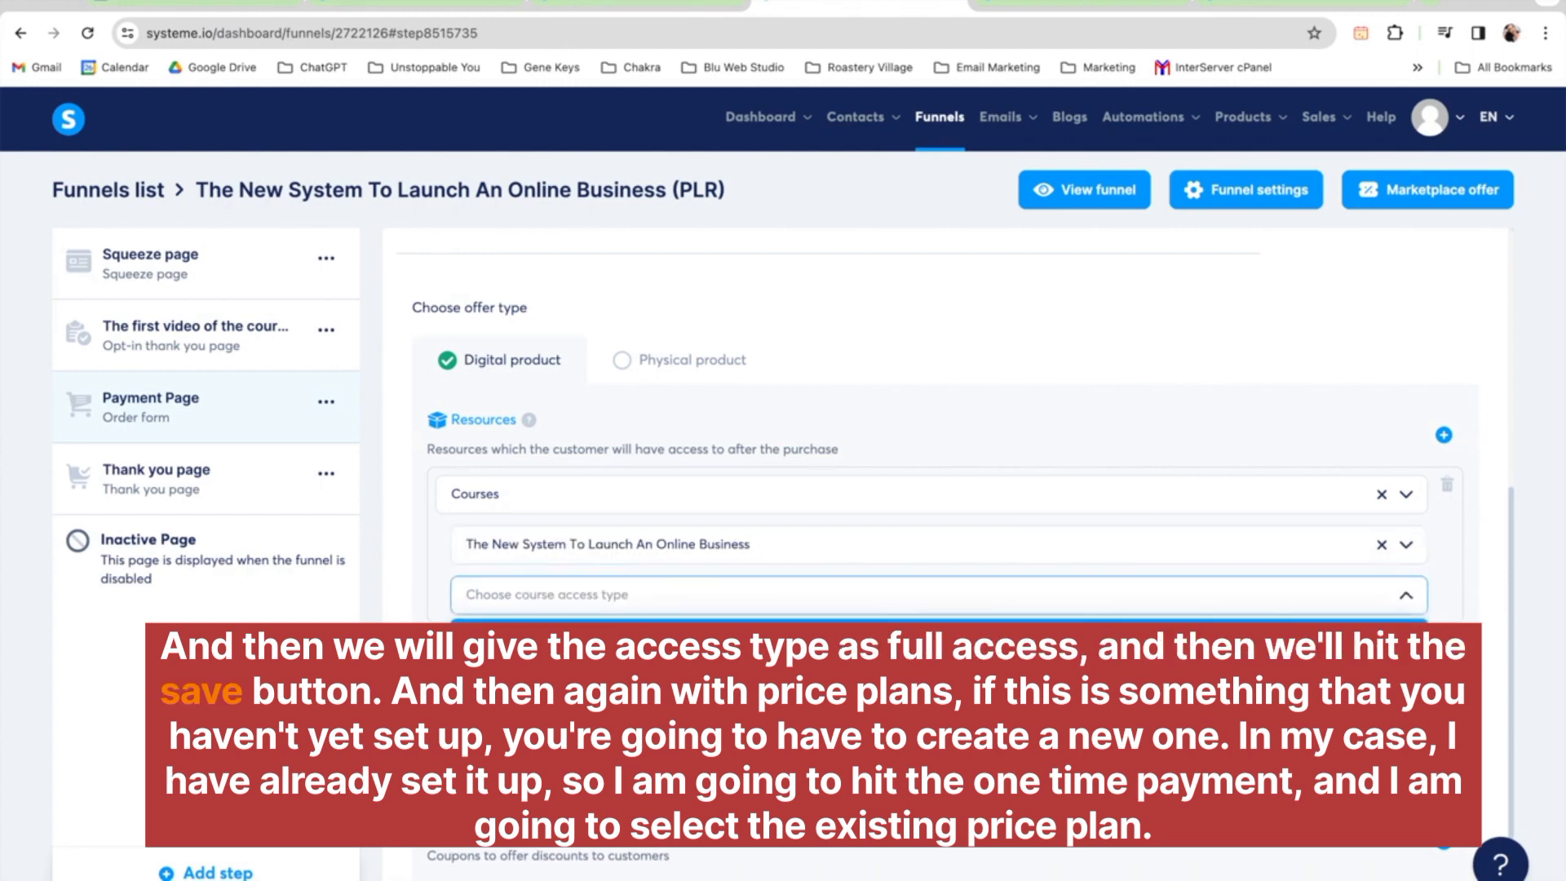
click(620, 638)
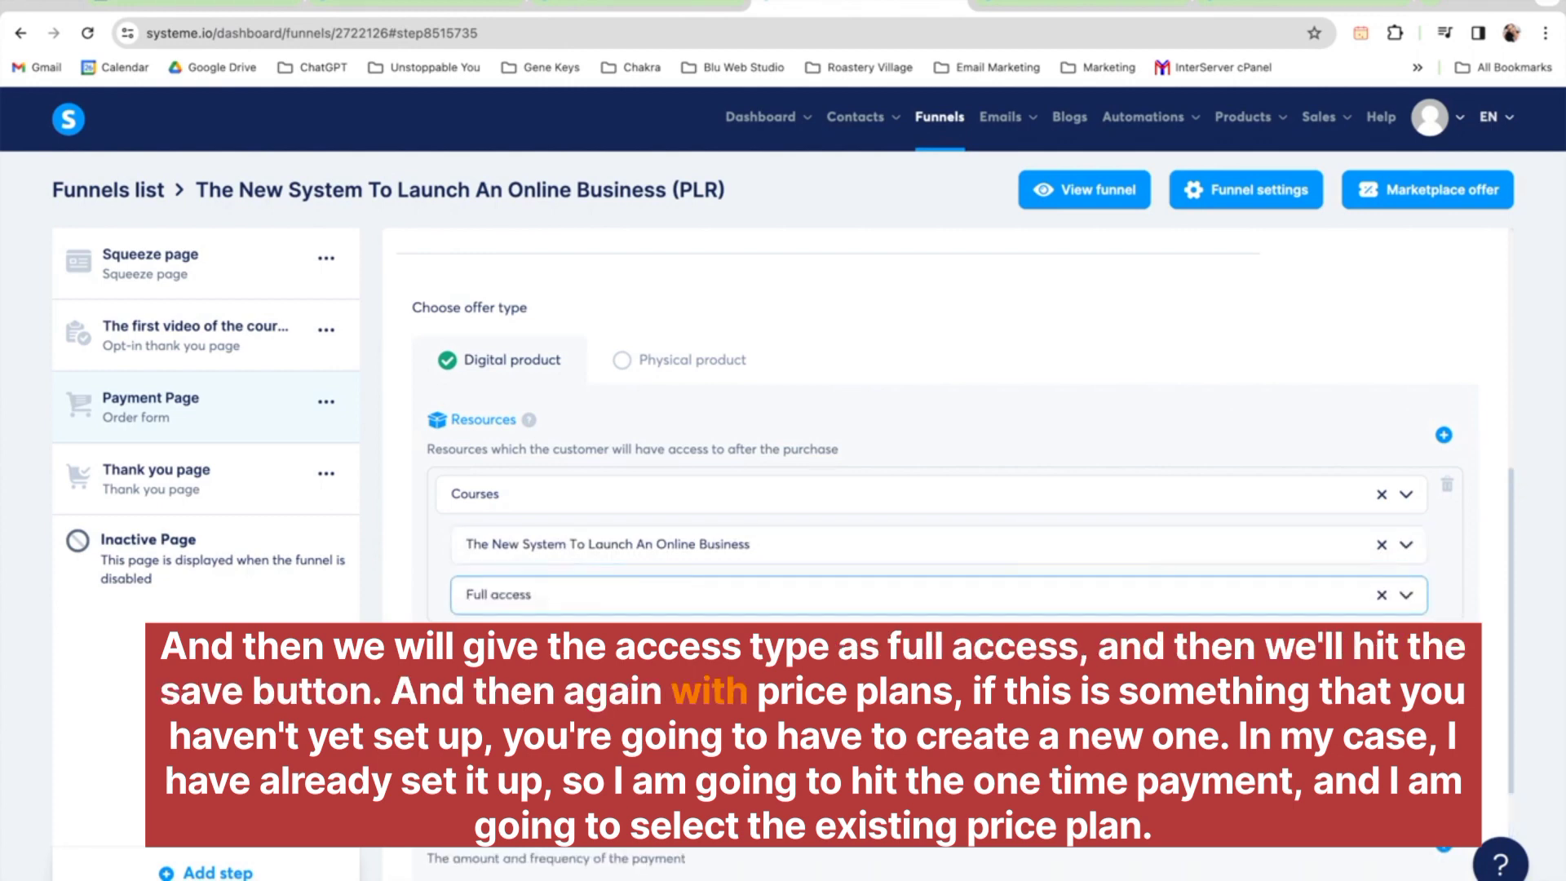
scroll(530, 595, down, 3)
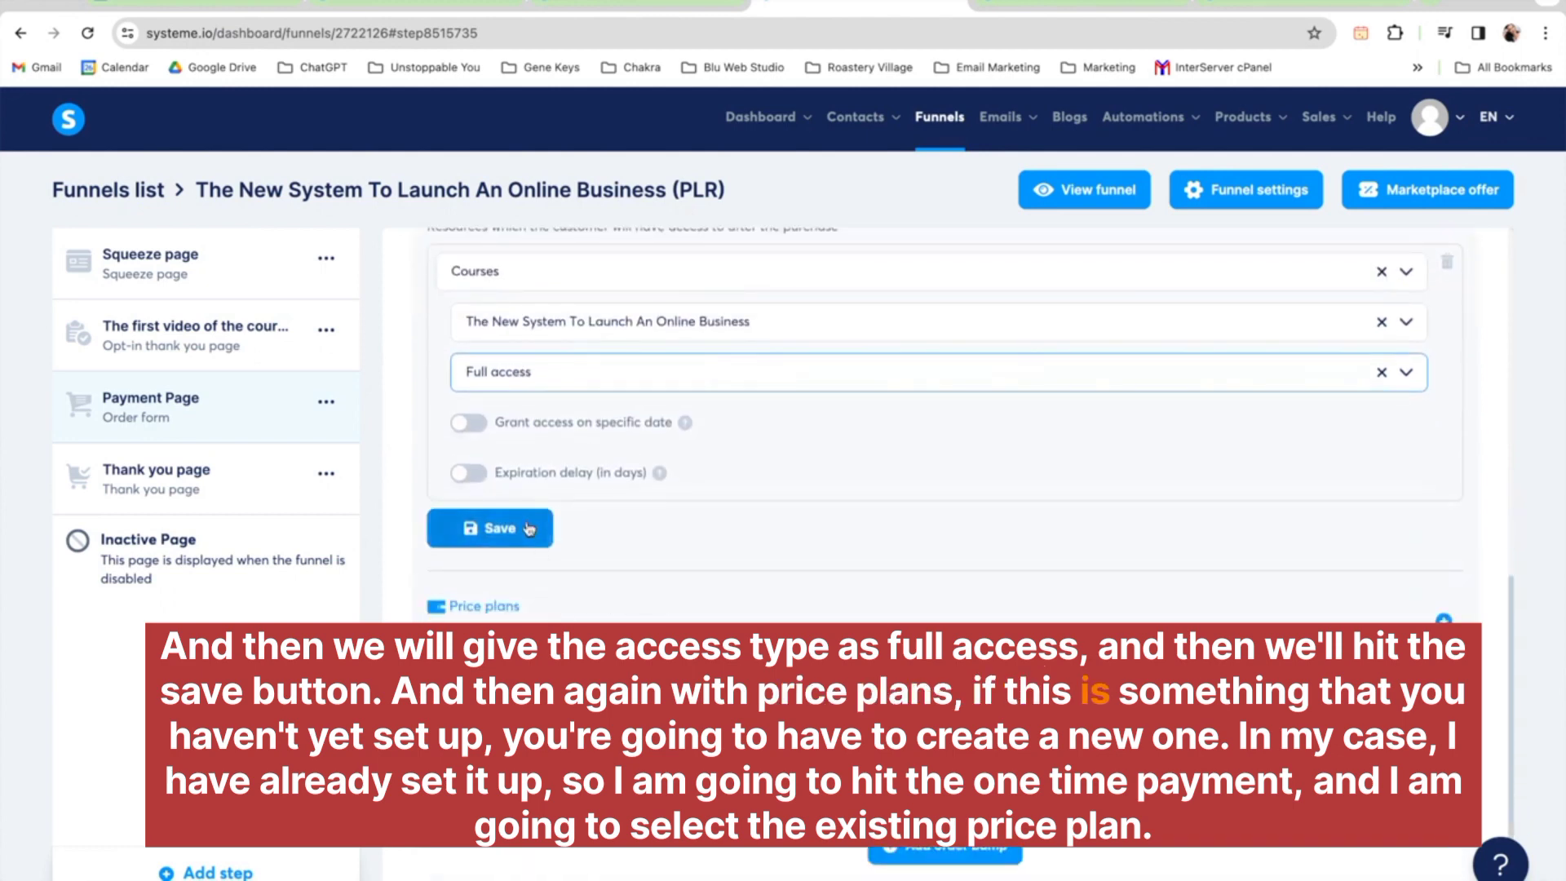
click(529, 528)
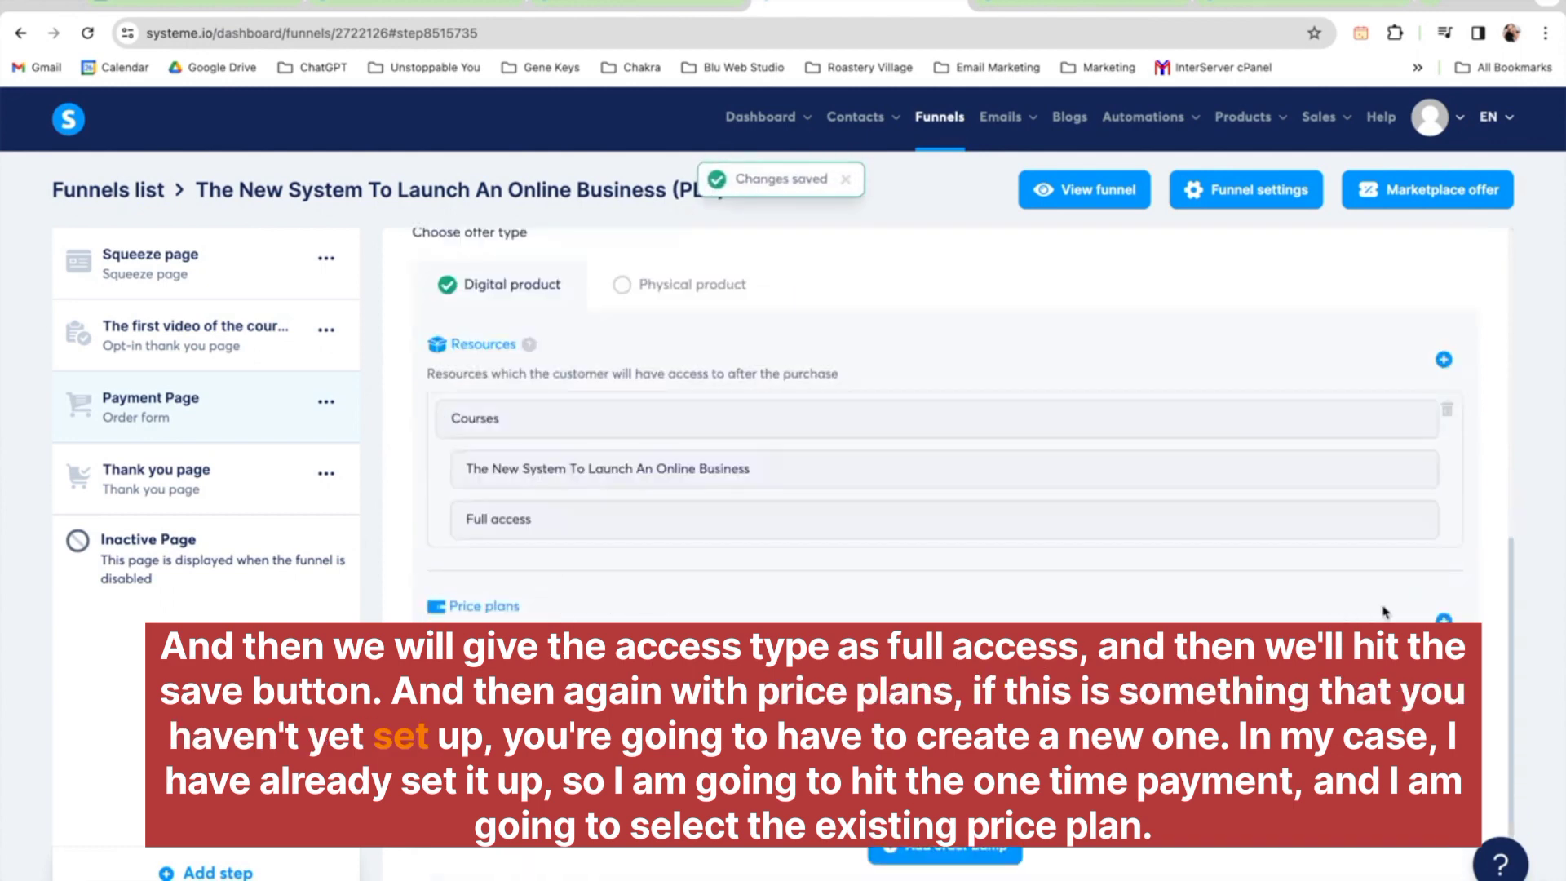
Add a One-time payment price plan using the existing 'The New System To Launch An Online Business' plan and save
click(1444, 619)
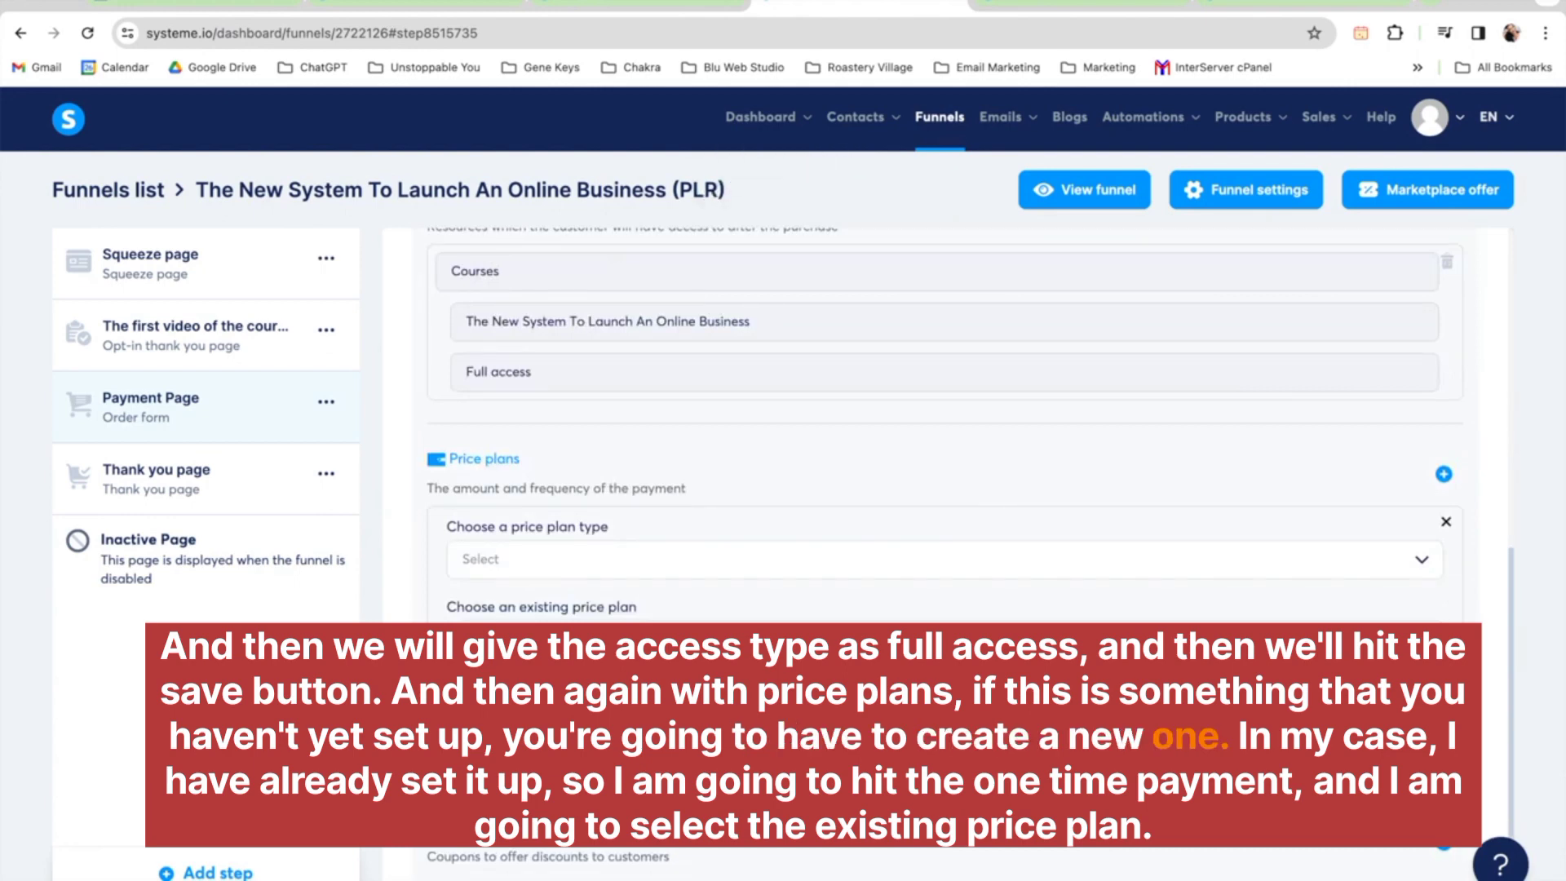
click(661, 563)
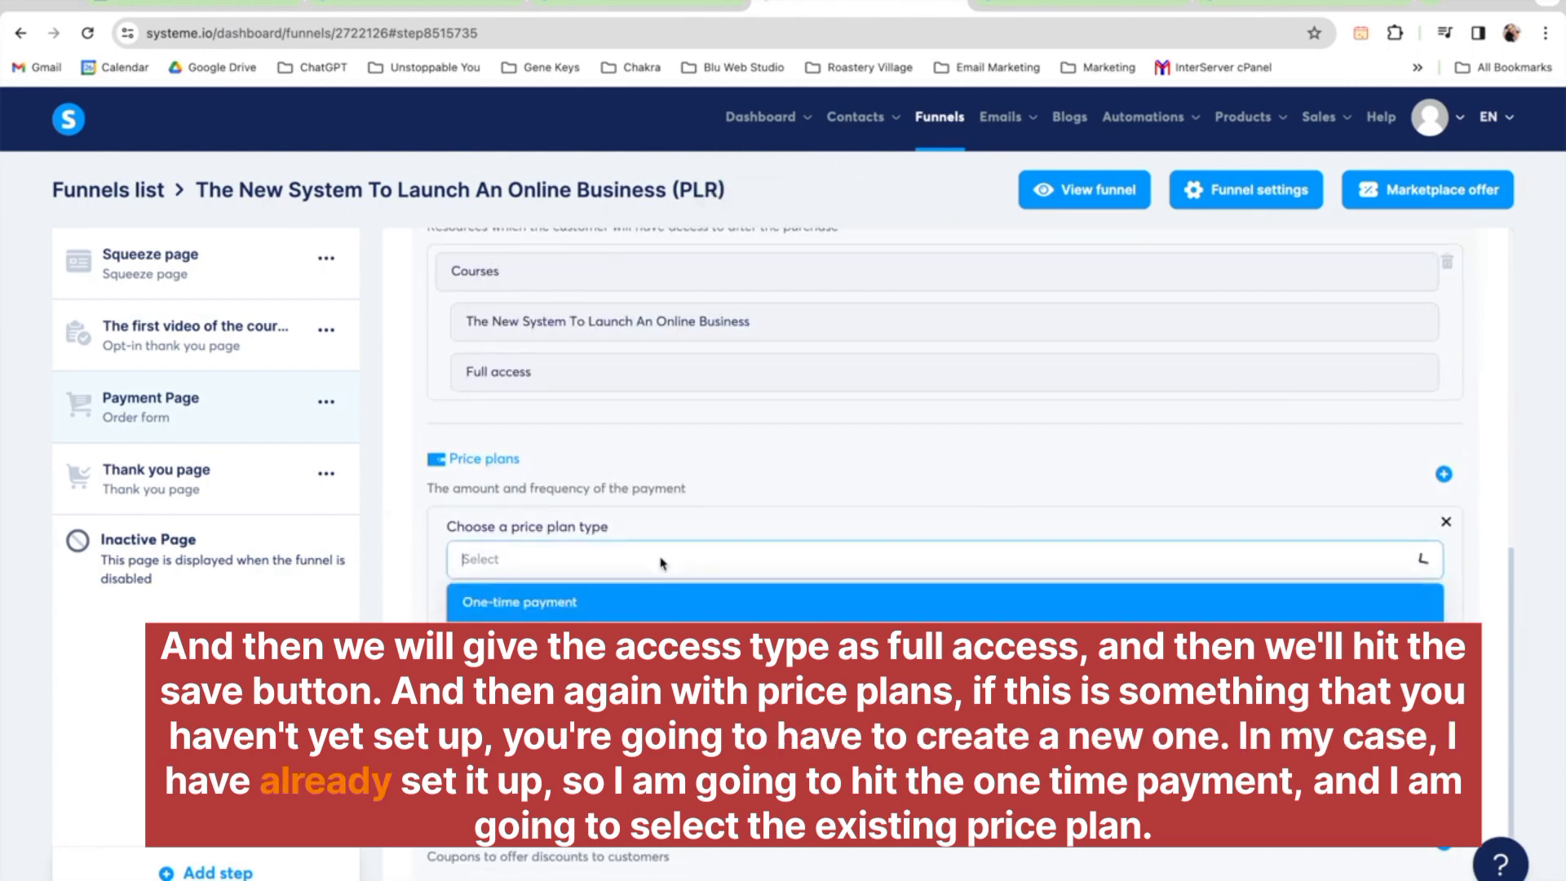
click(610, 604)
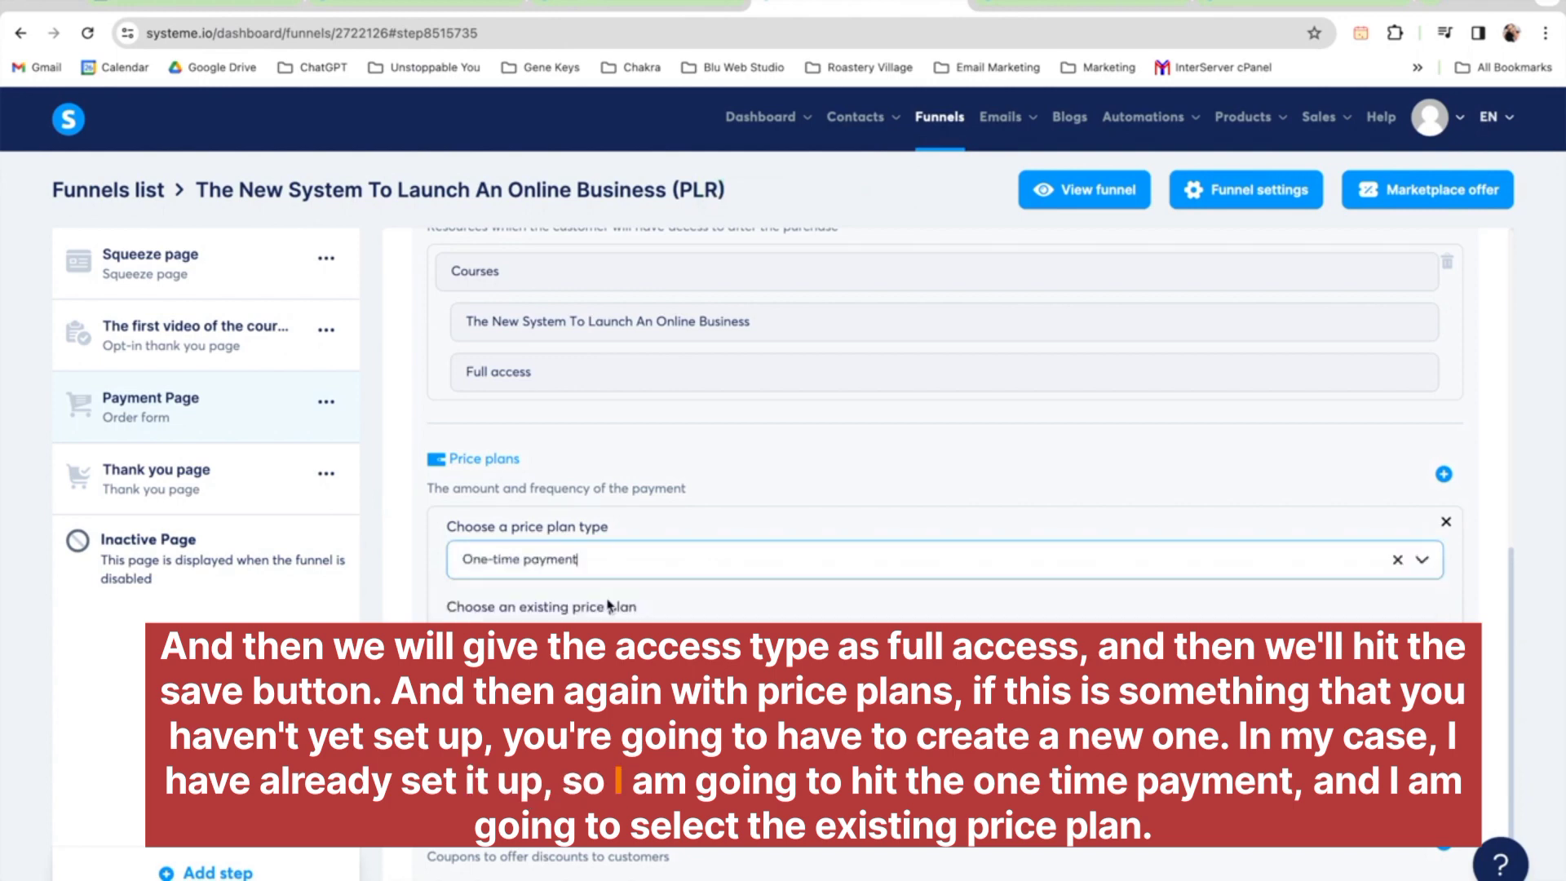
click(611, 640)
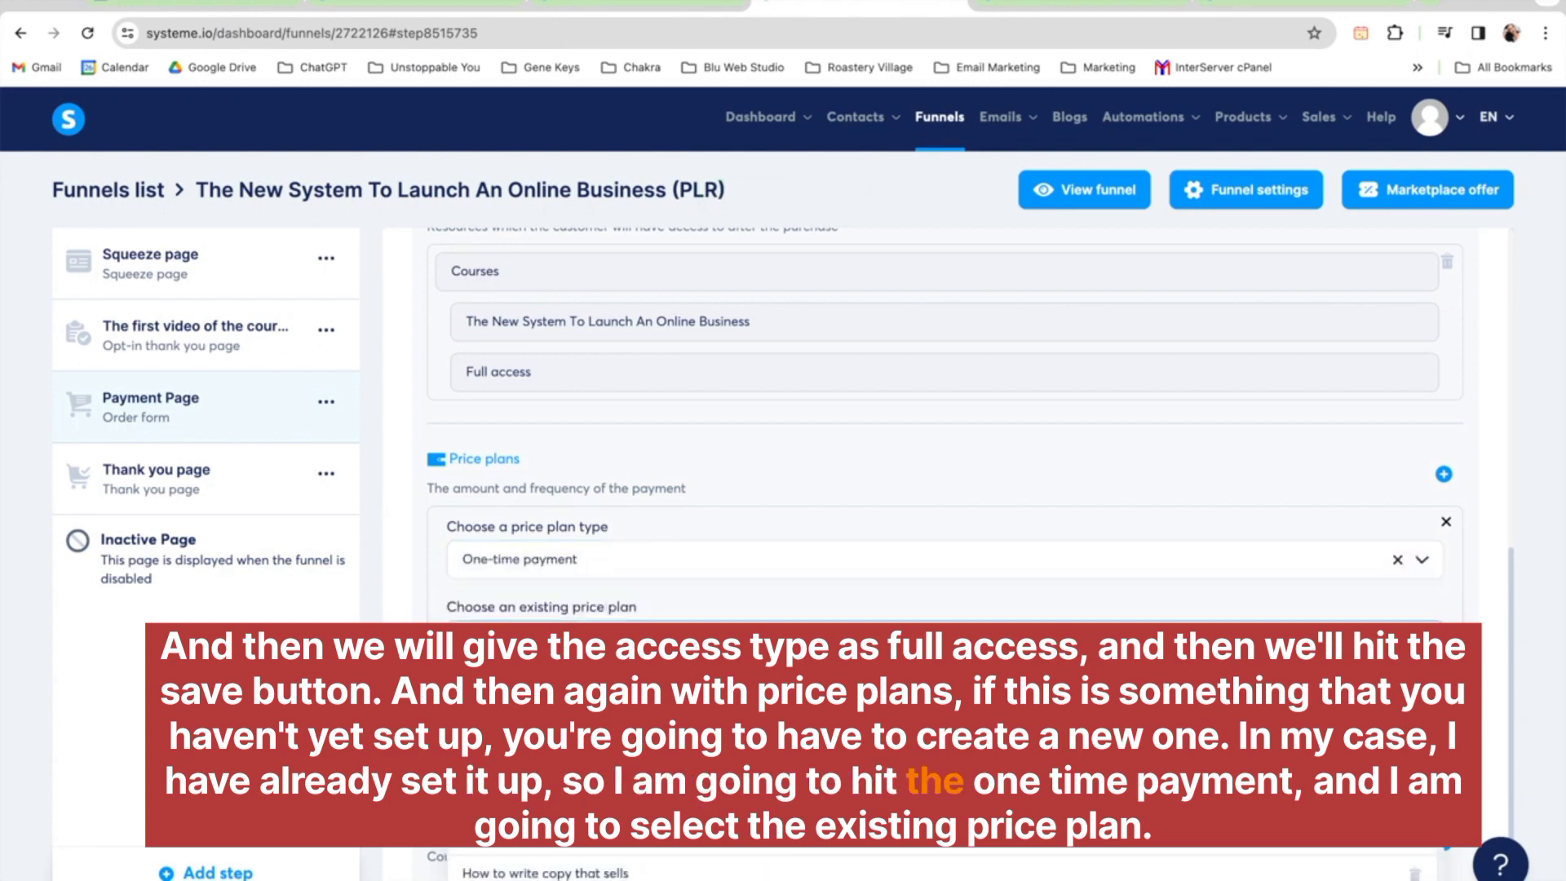
scroll(652, 734, down, 4)
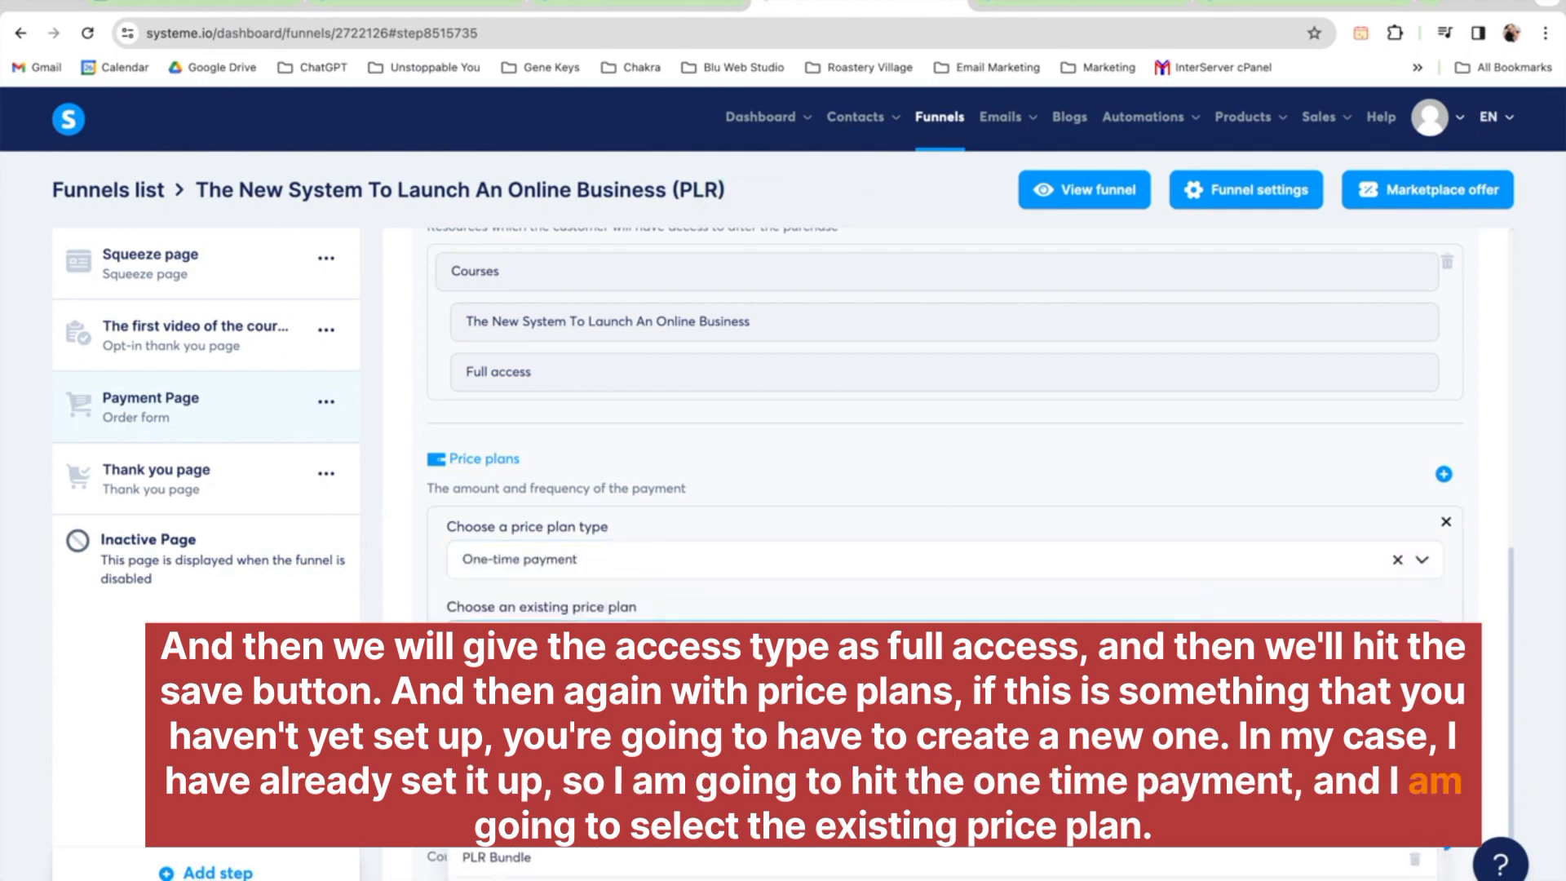
scroll(620, 758, down, 2)
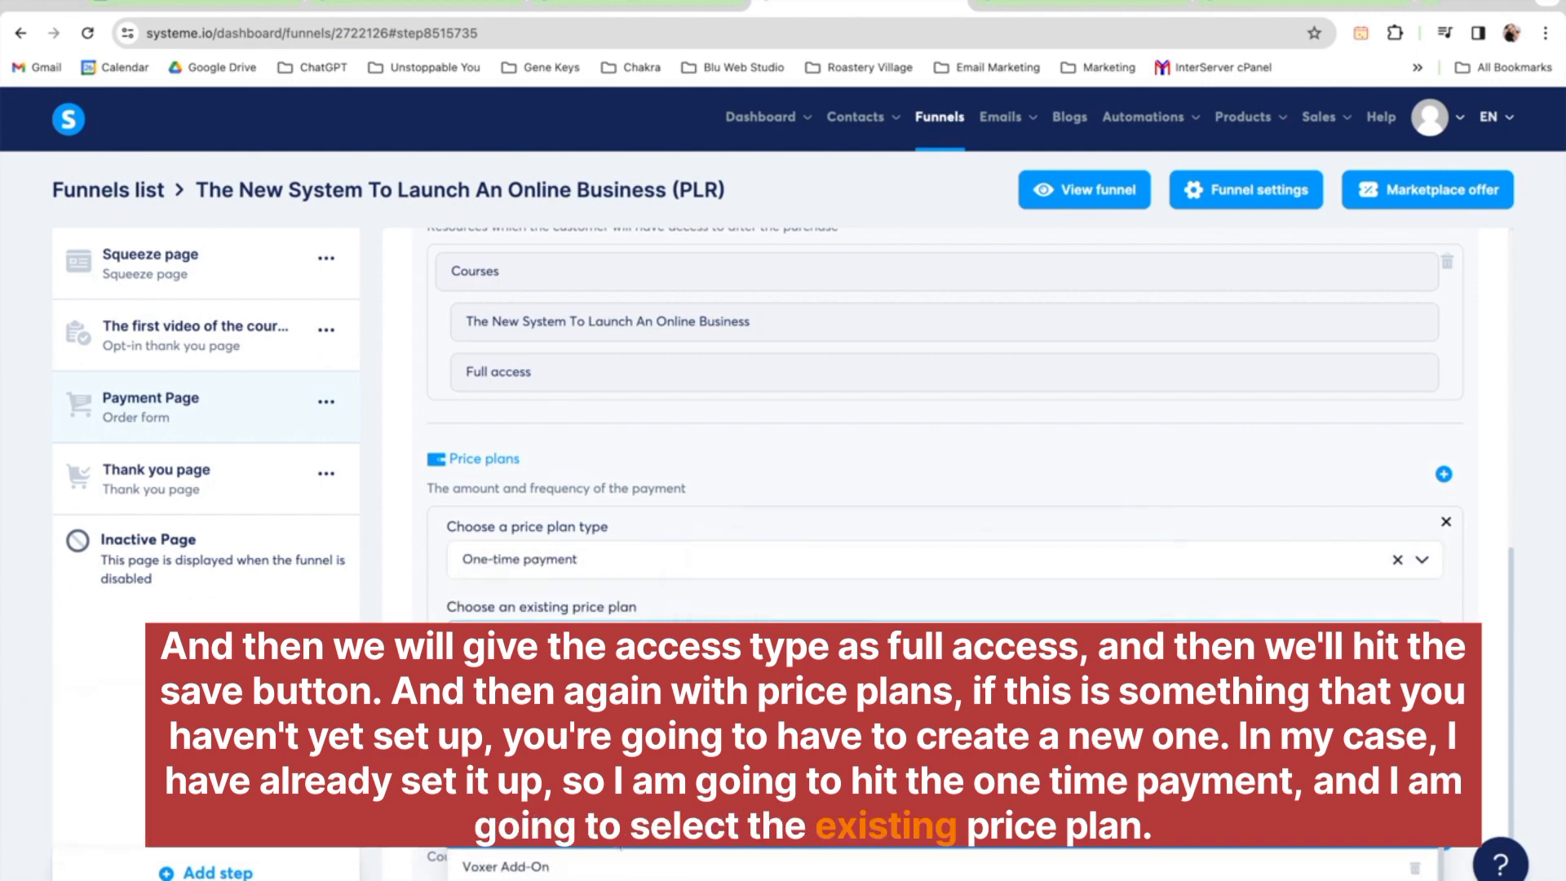
click(615, 833)
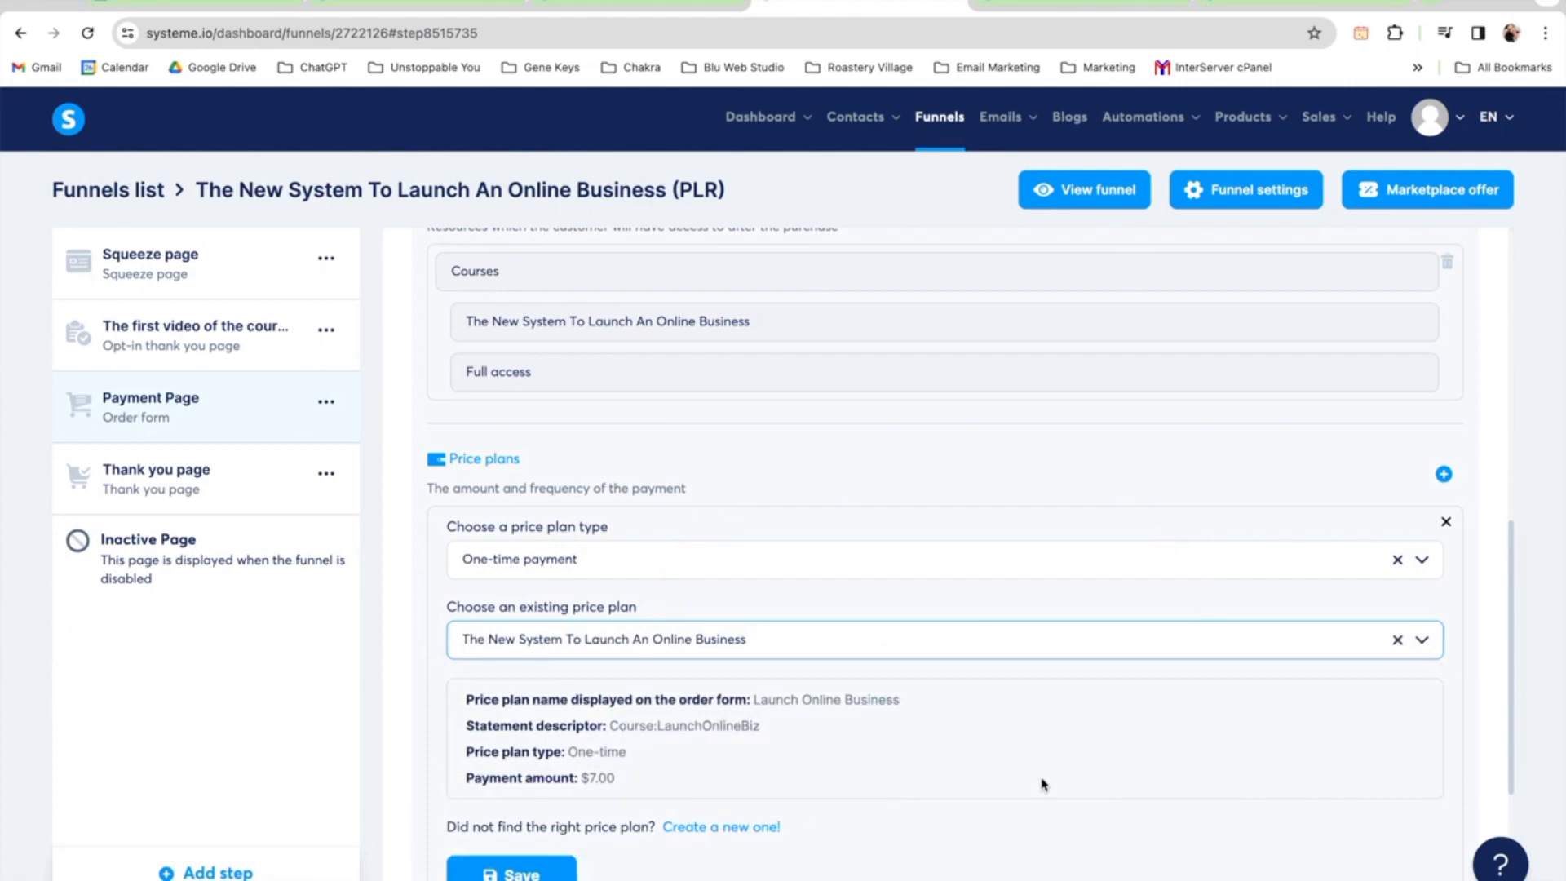
click(511, 871)
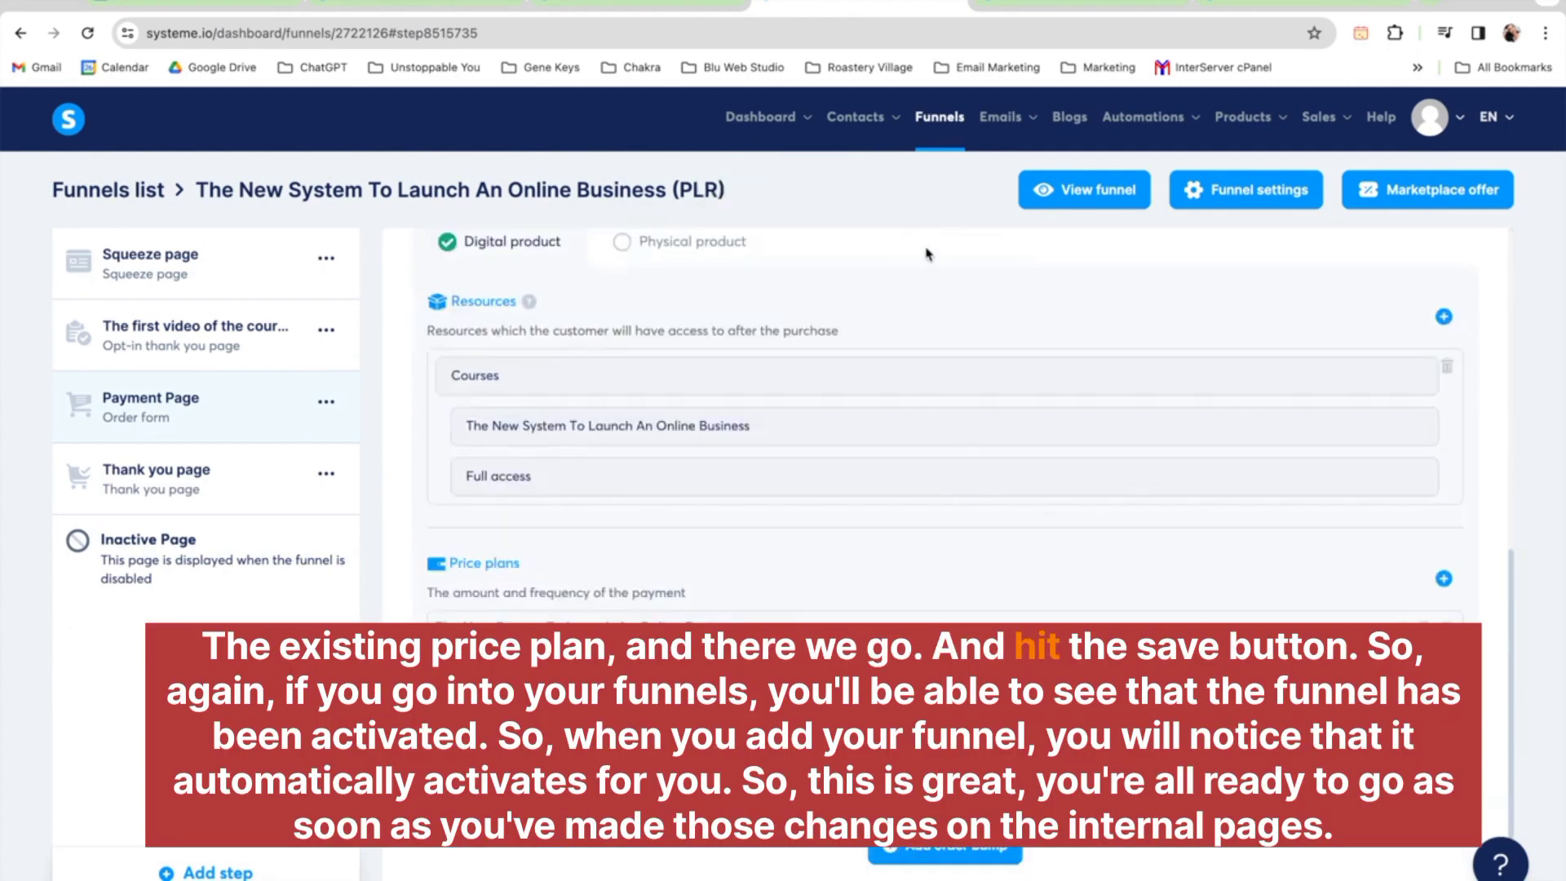
Go to the funnels list and deactivate the newest duplicate 'The New System To Launch An Online Business (PLR)' funnel
click(929, 119)
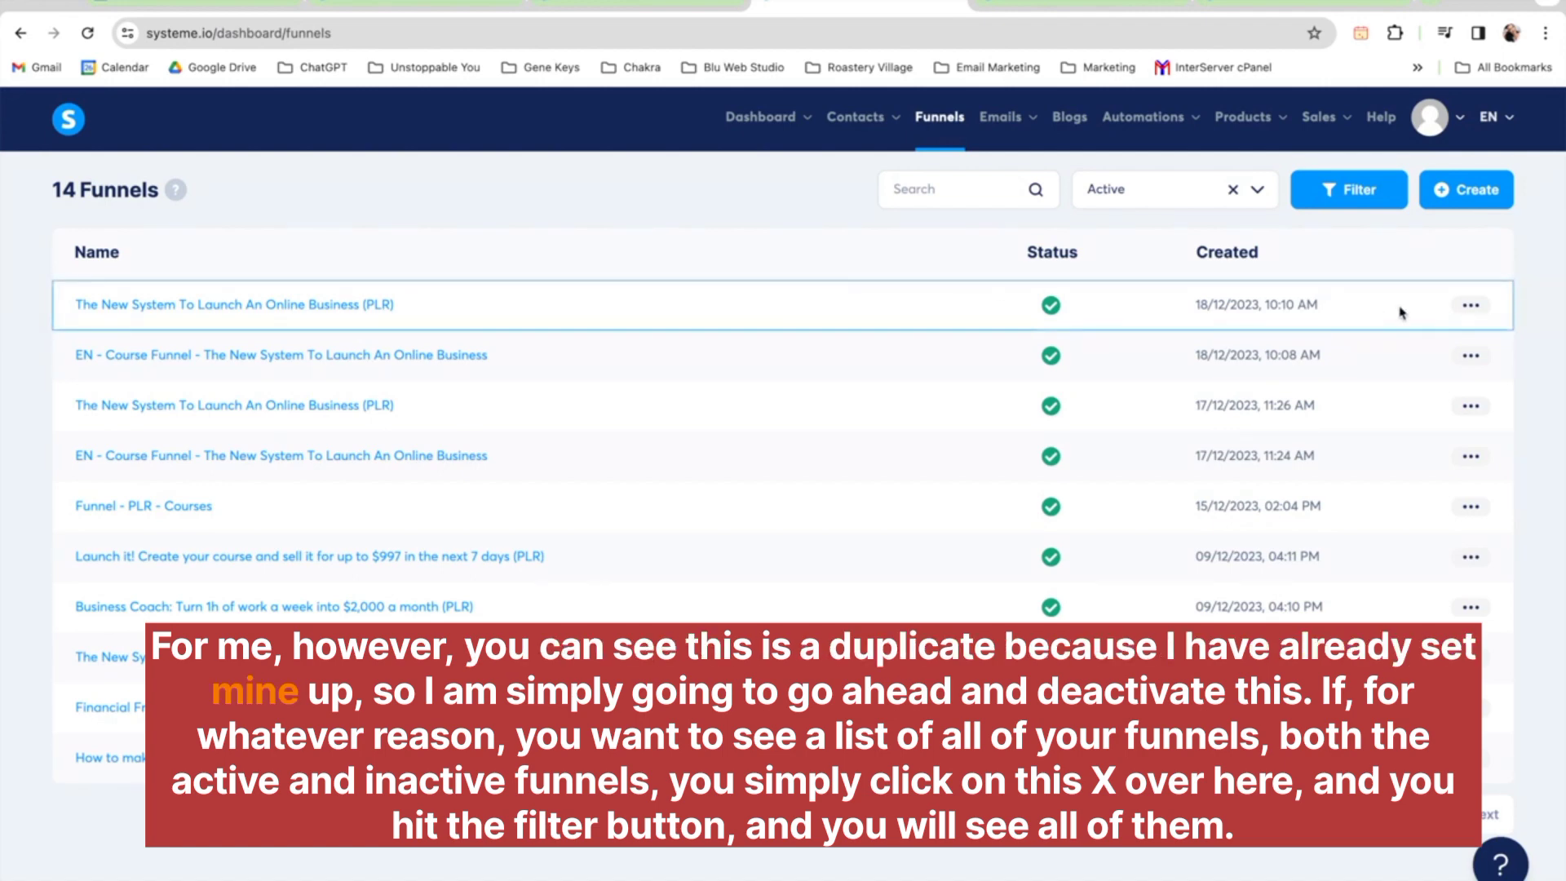
click(1471, 306)
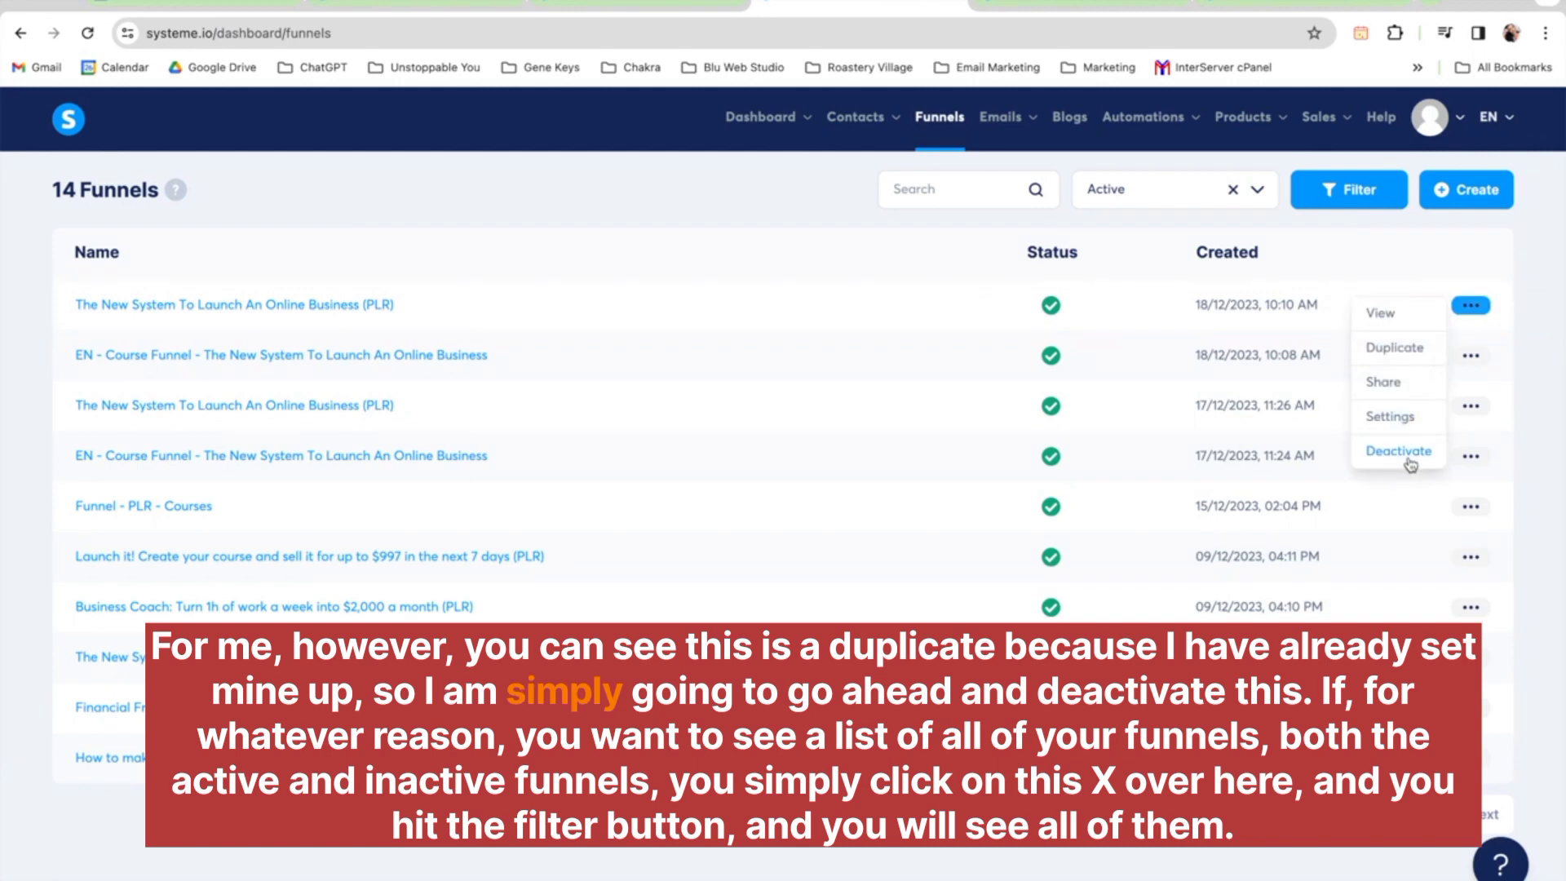
click(1409, 455)
click(693, 571)
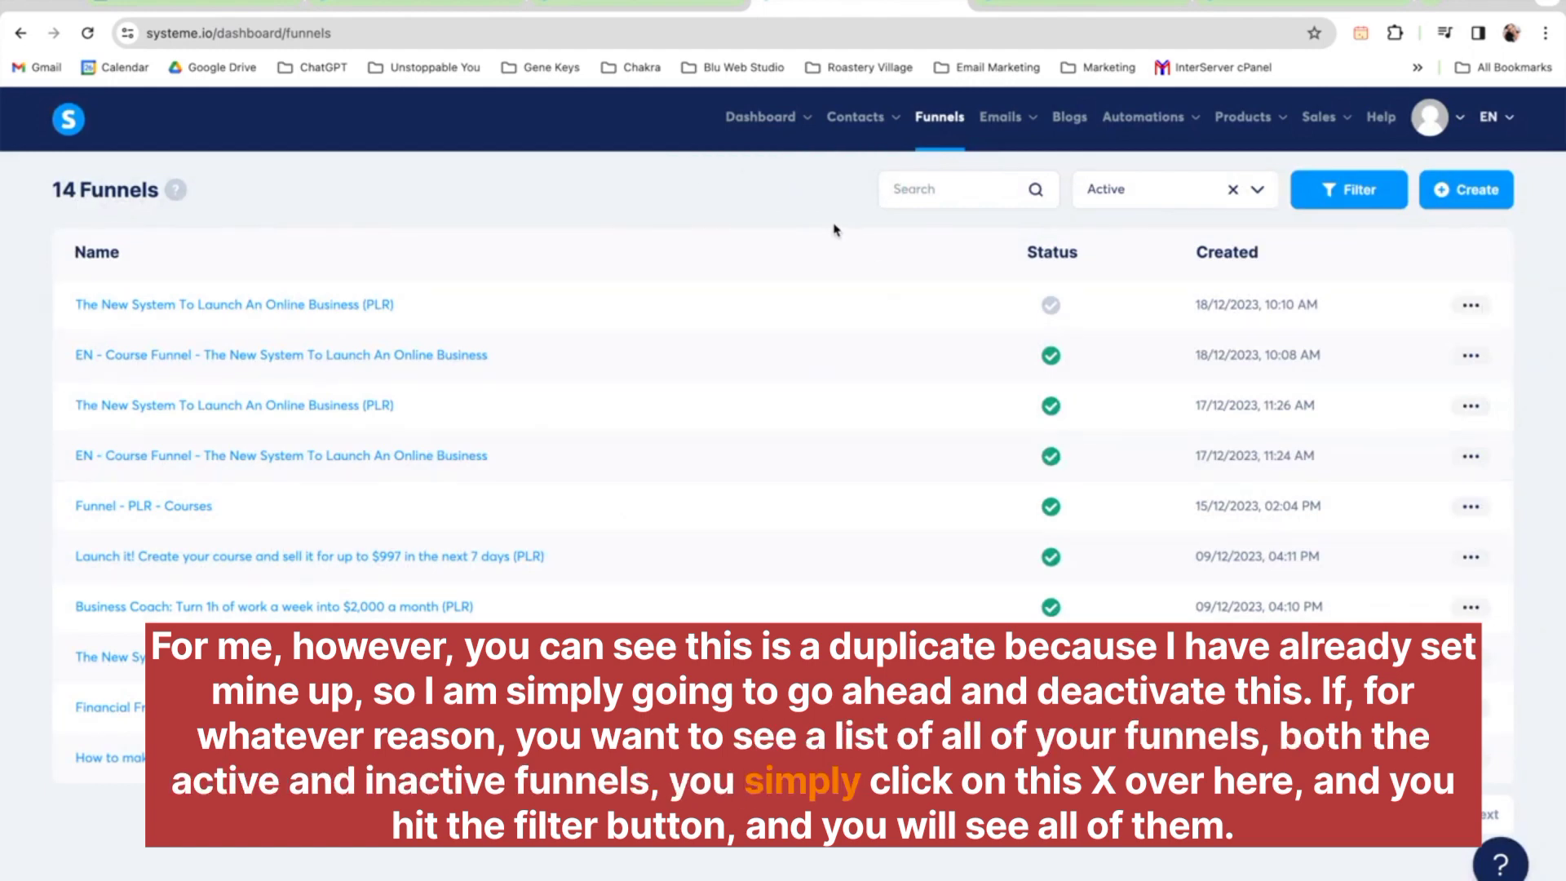
Clear the Active status filter and browse the full list of active and inactive funnels
click(1237, 194)
click(1316, 191)
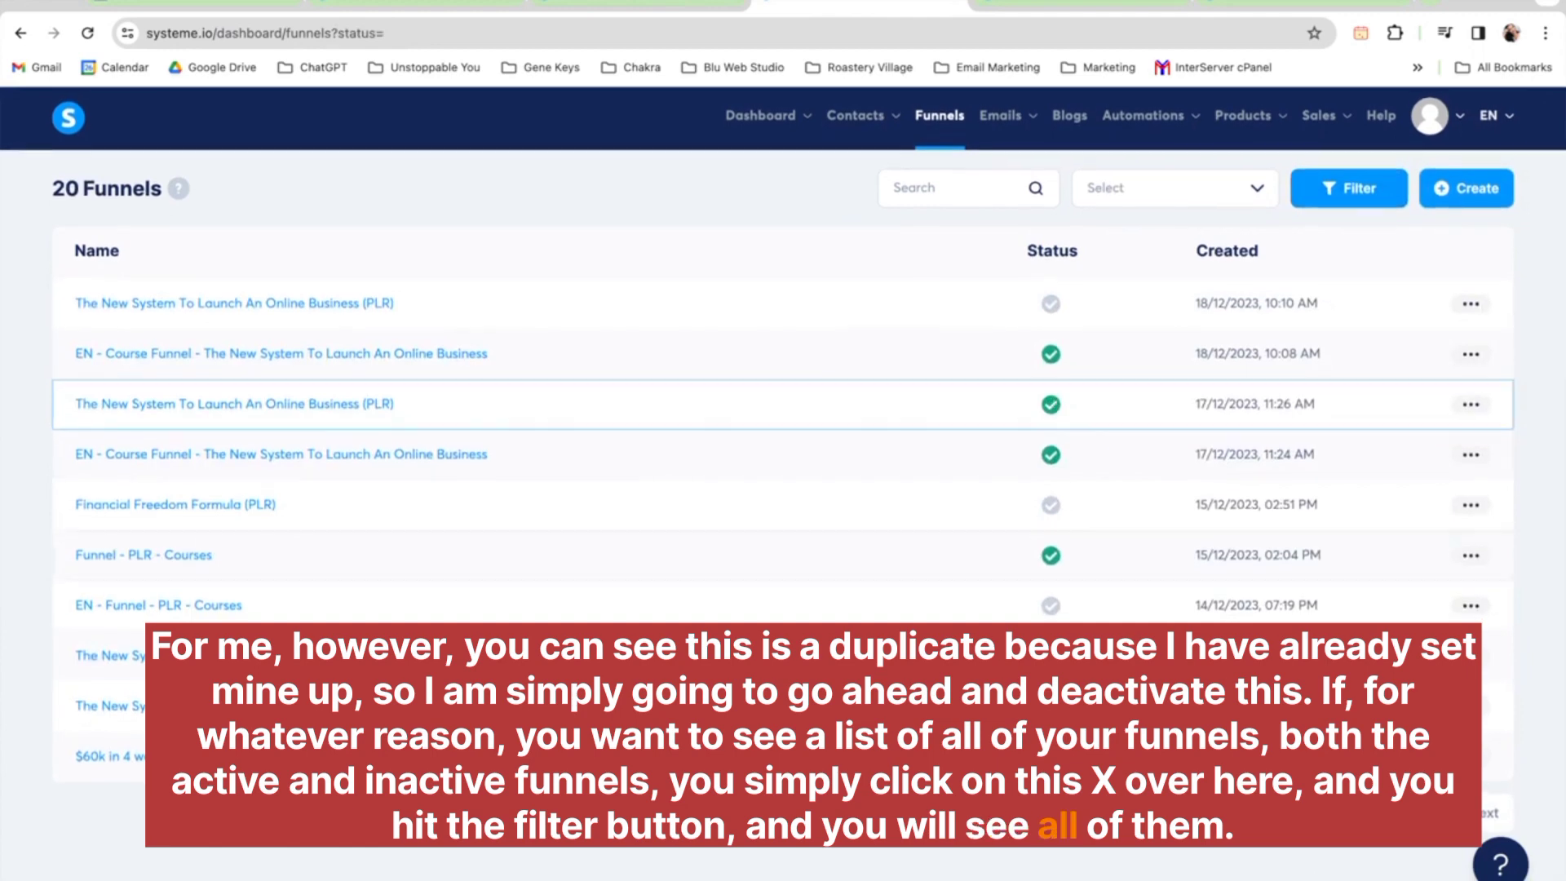
click(1305, 817)
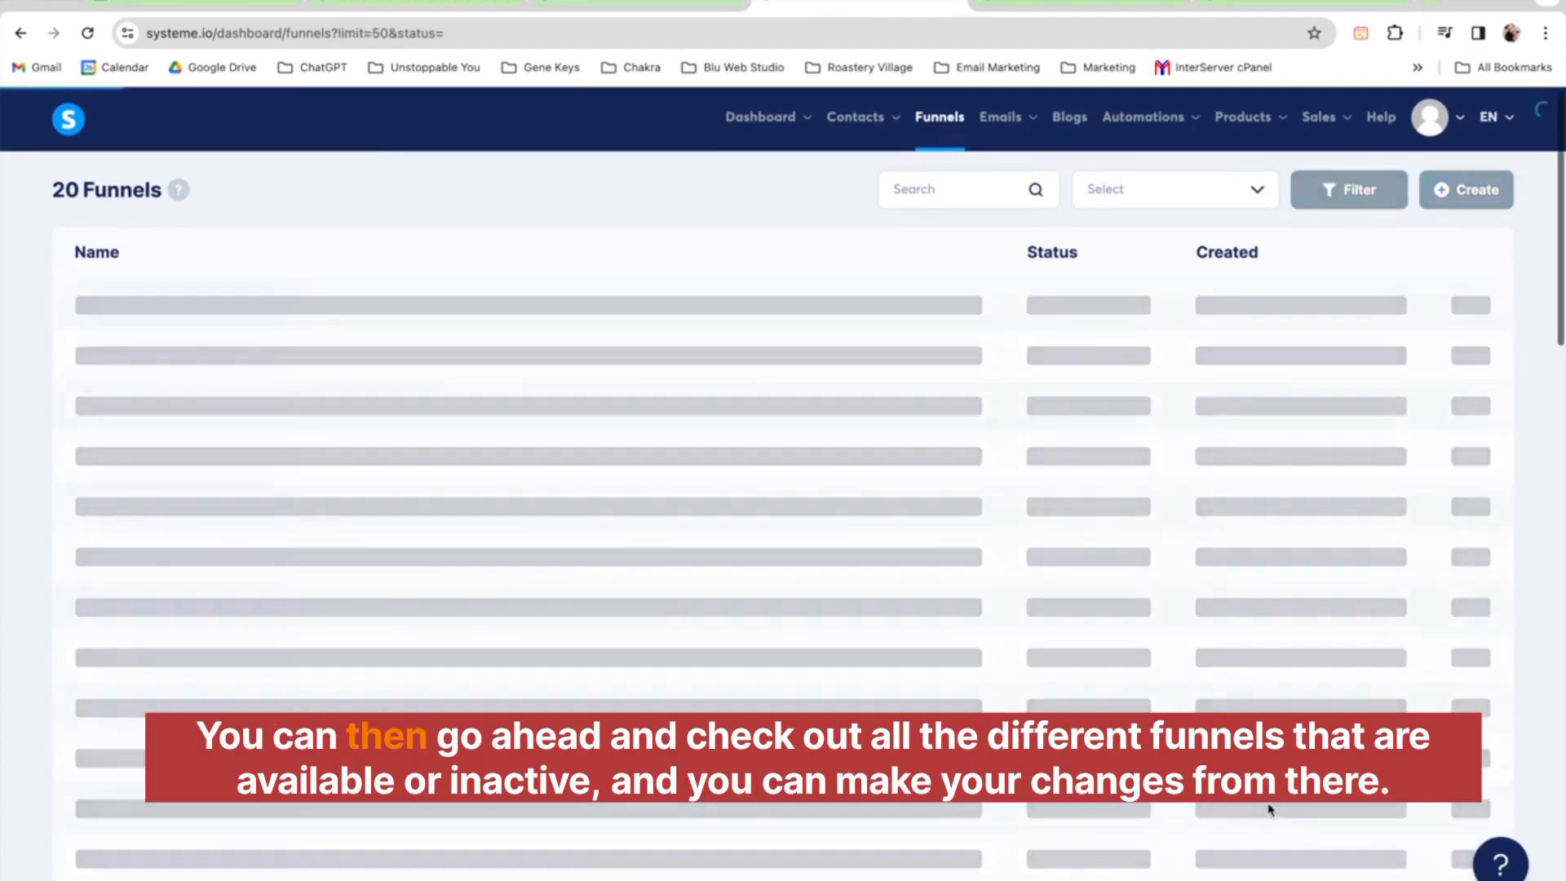
scroll(1289, 816, down, 5)
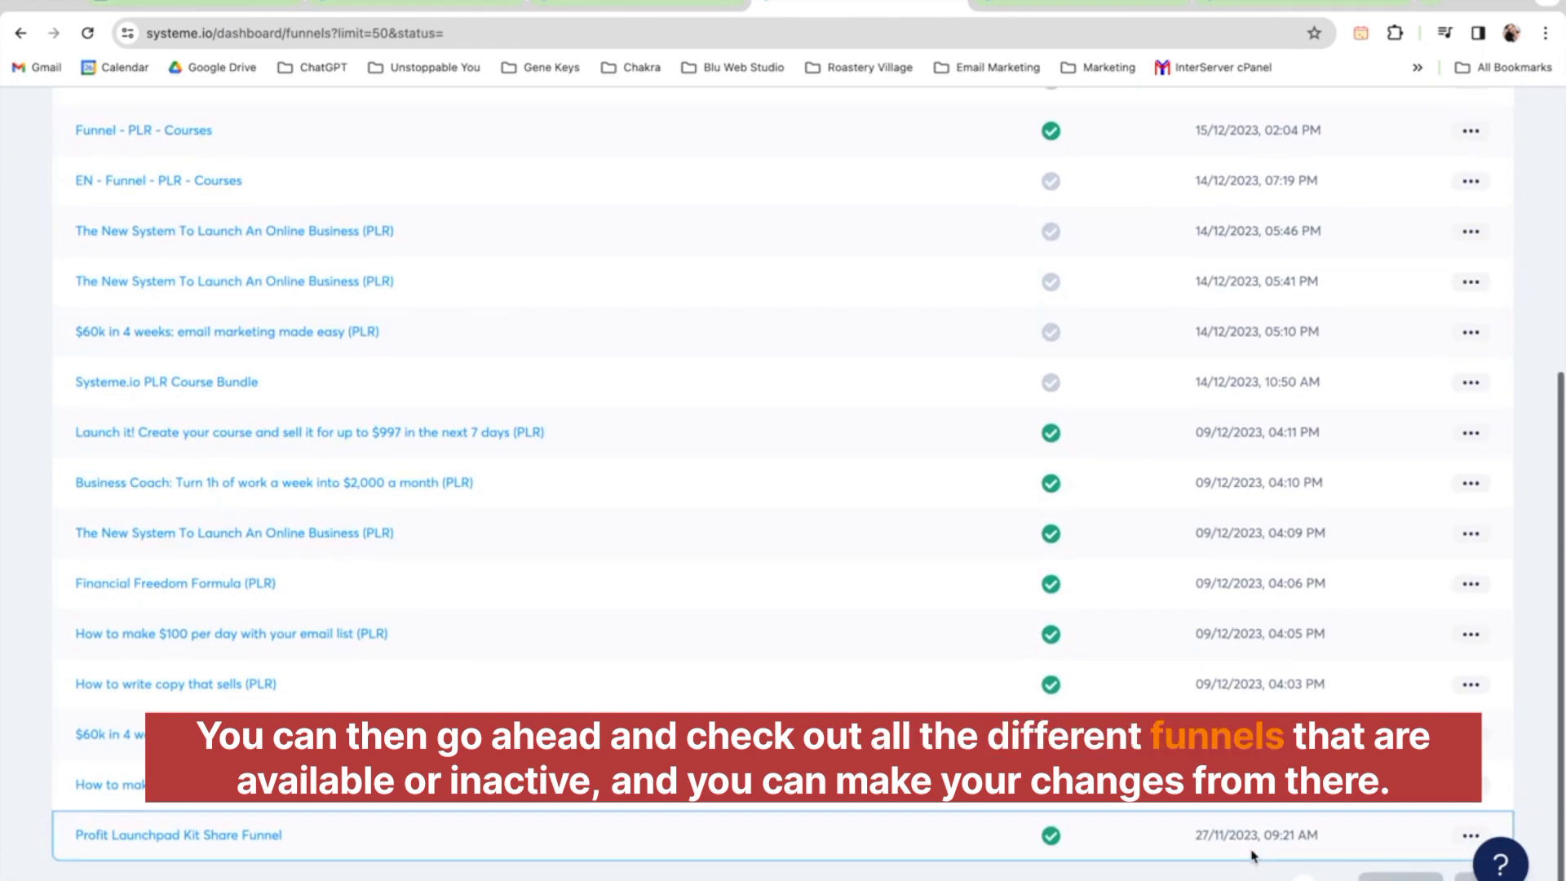
scroll(1254, 855, up, 5)
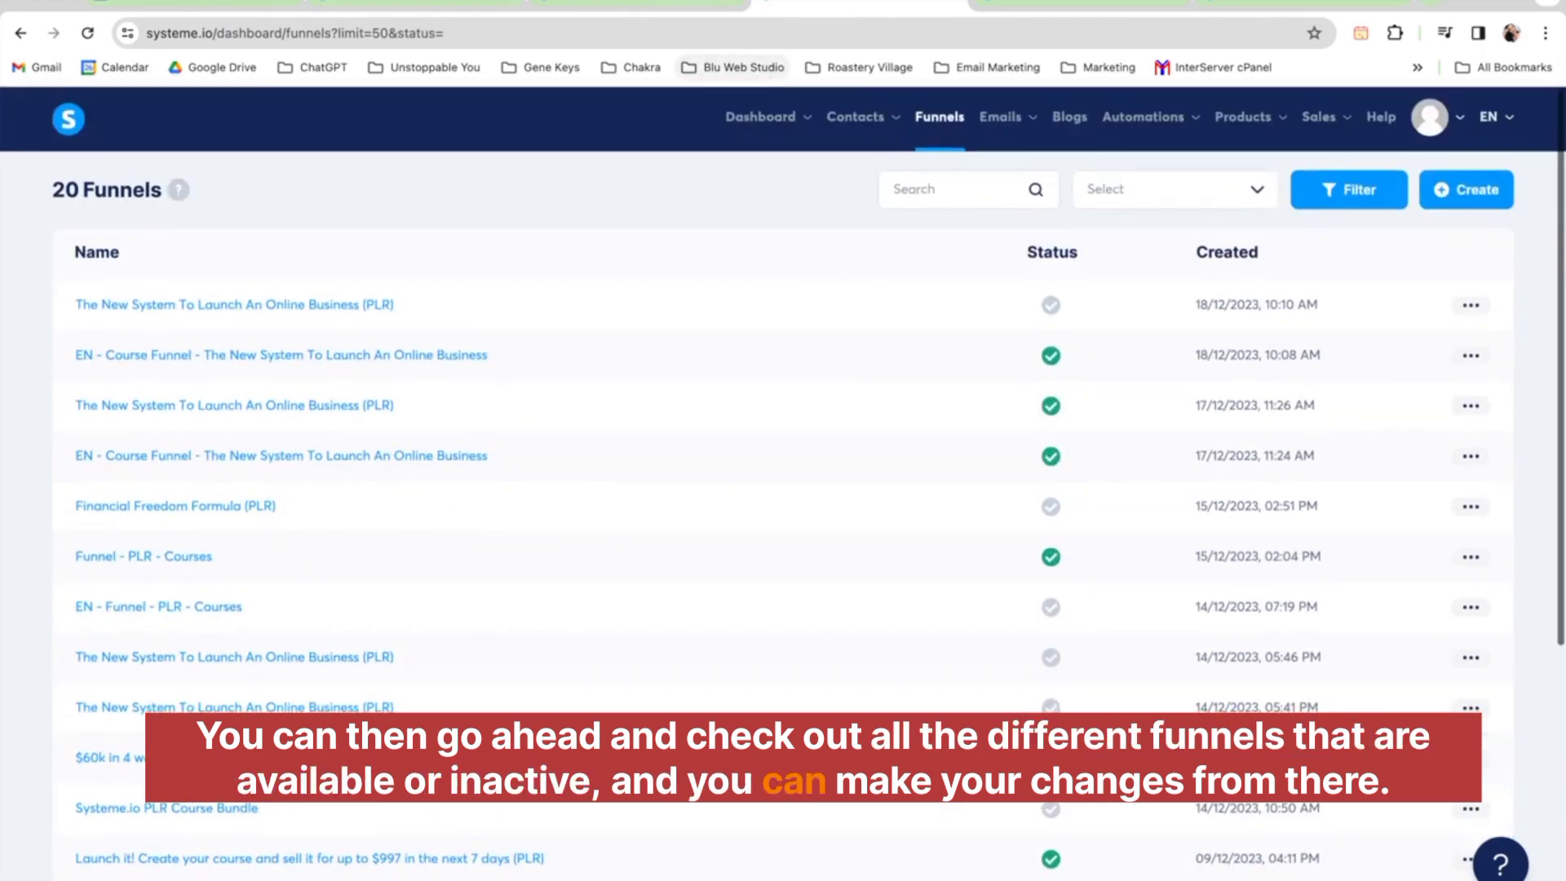
Switch back to the PLR resource page tab and look over the email swipes download section
click(414, 4)
click(575, 8)
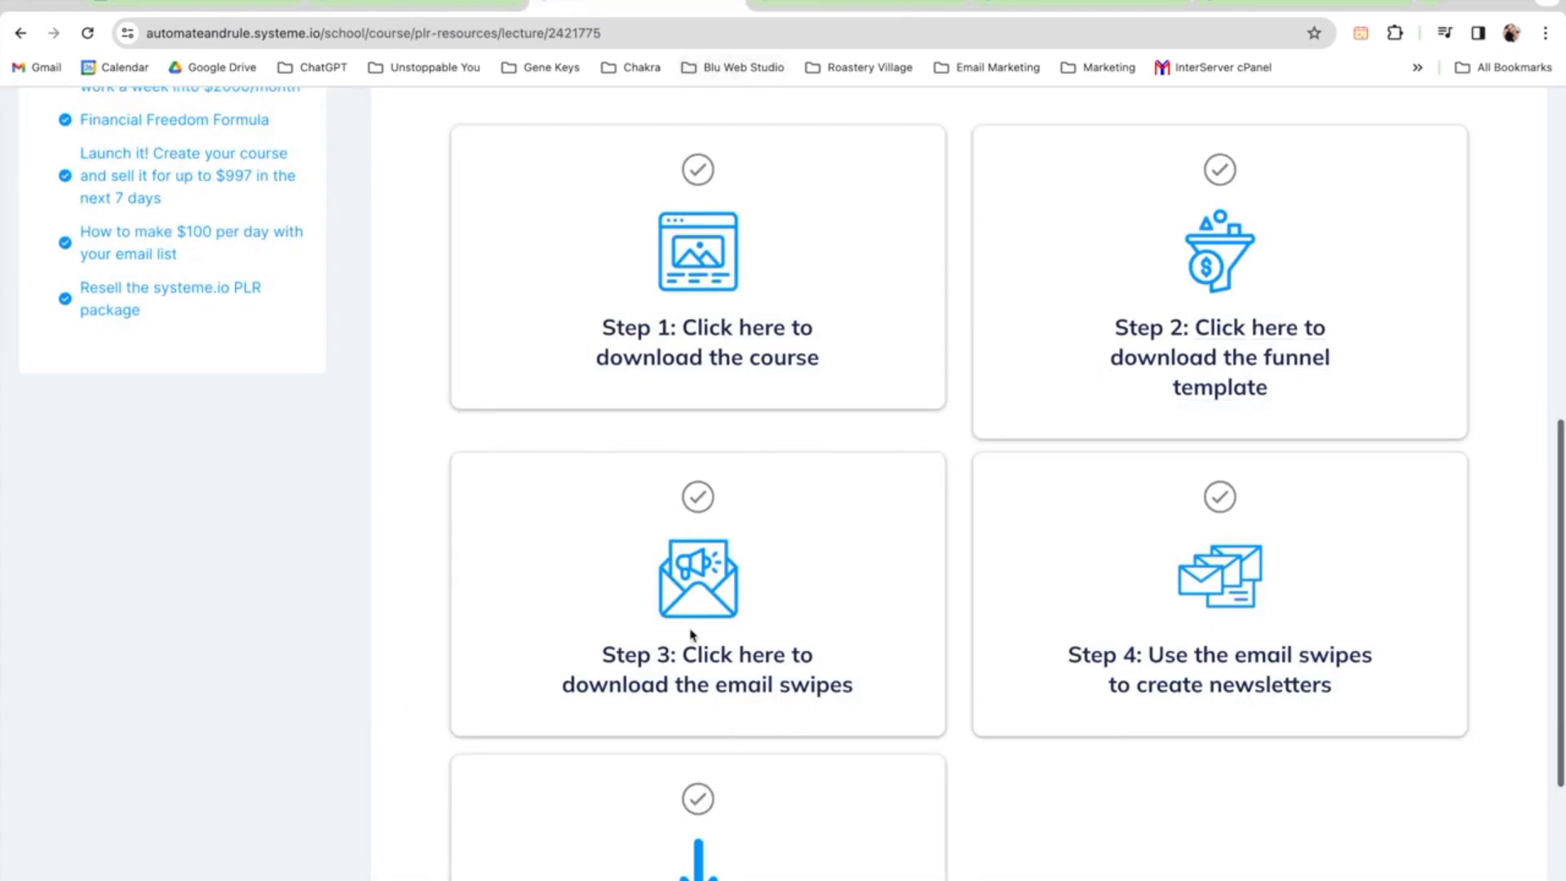
scroll(717, 644, down, 2)
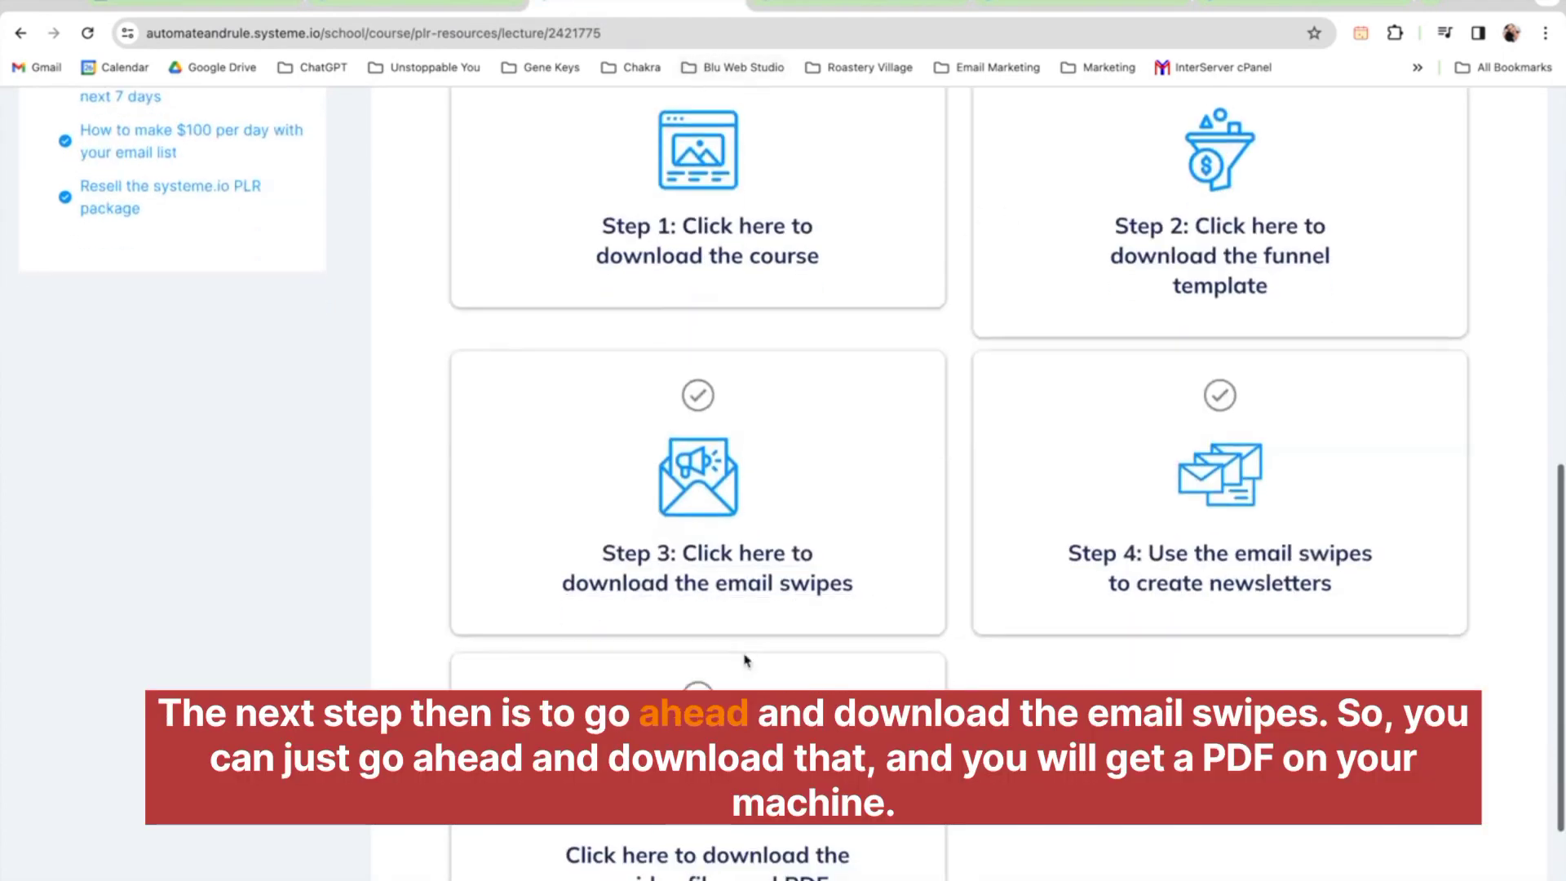
scroll(744, 659, down, 2)
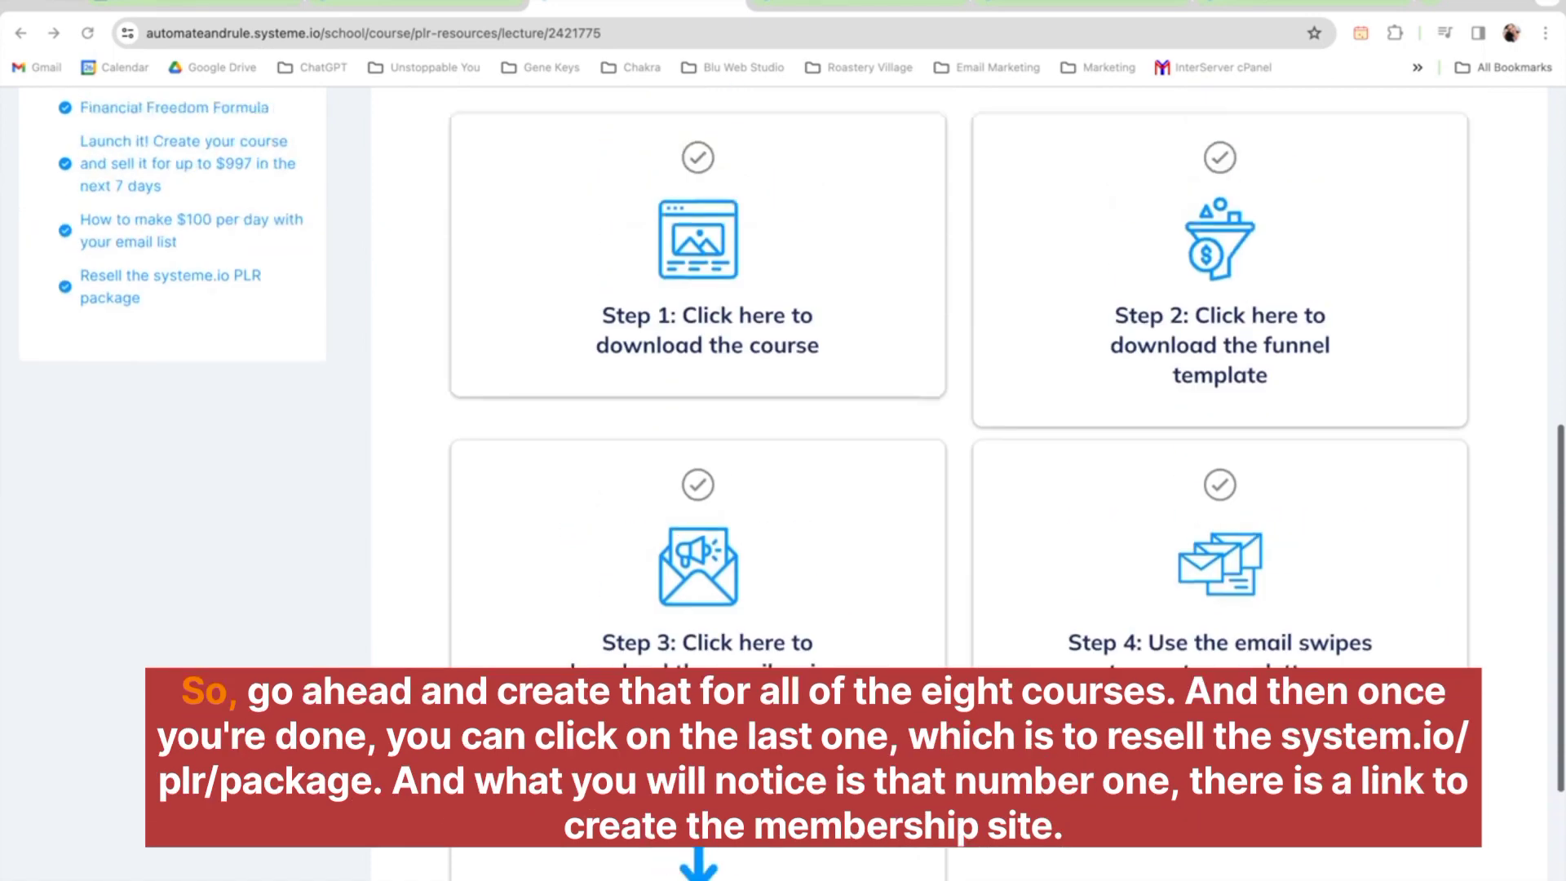
scroll(916, 640, up, 5)
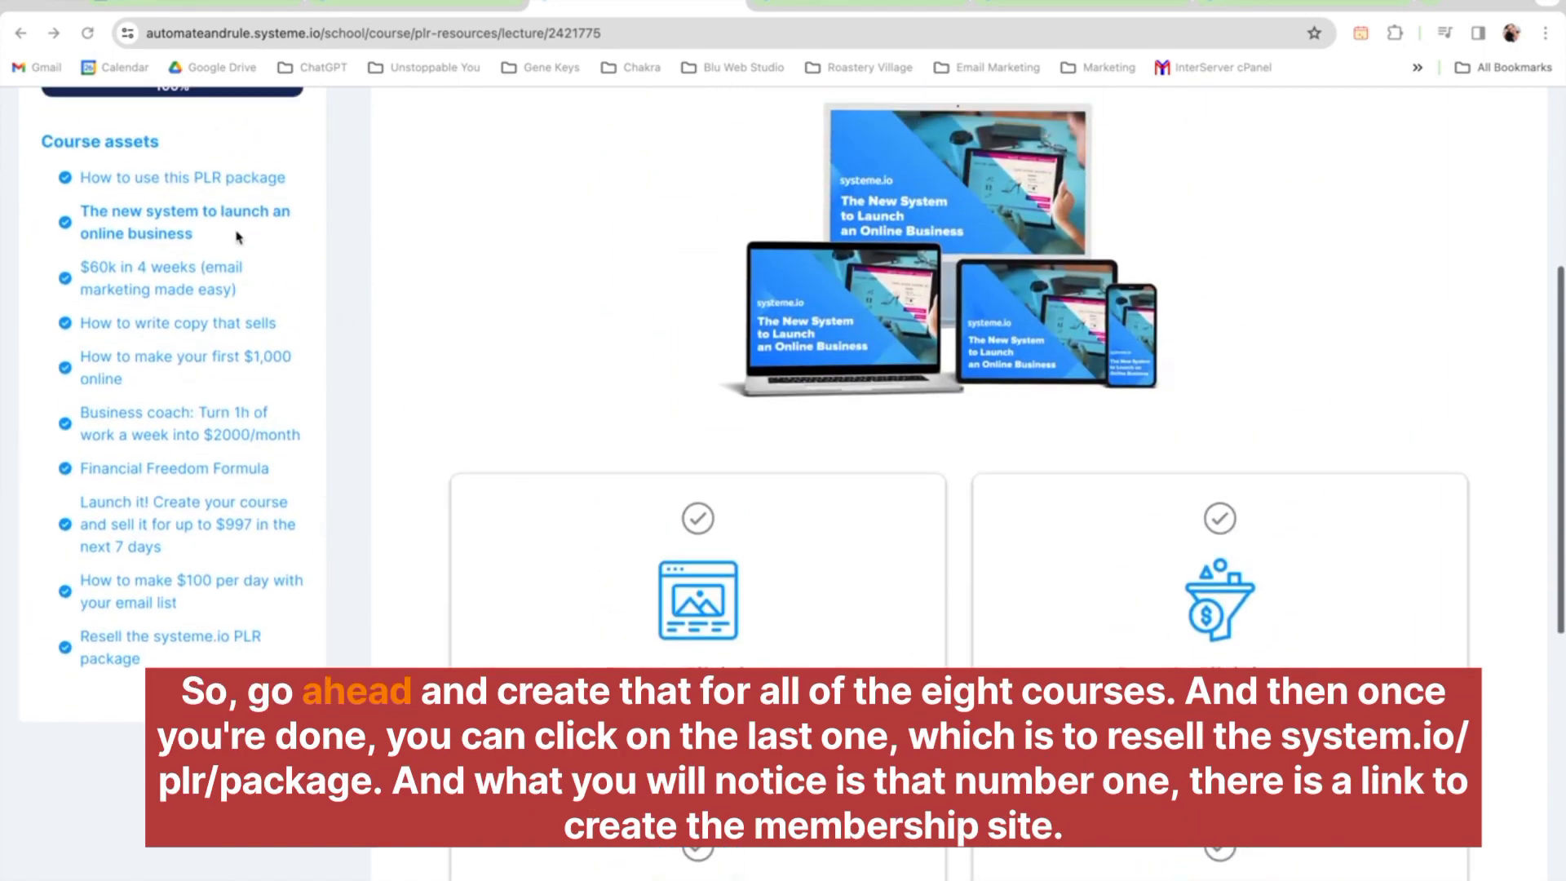
Open the 'Resell the systeme.io PLR package' lesson and read its resell instructions
click(167, 646)
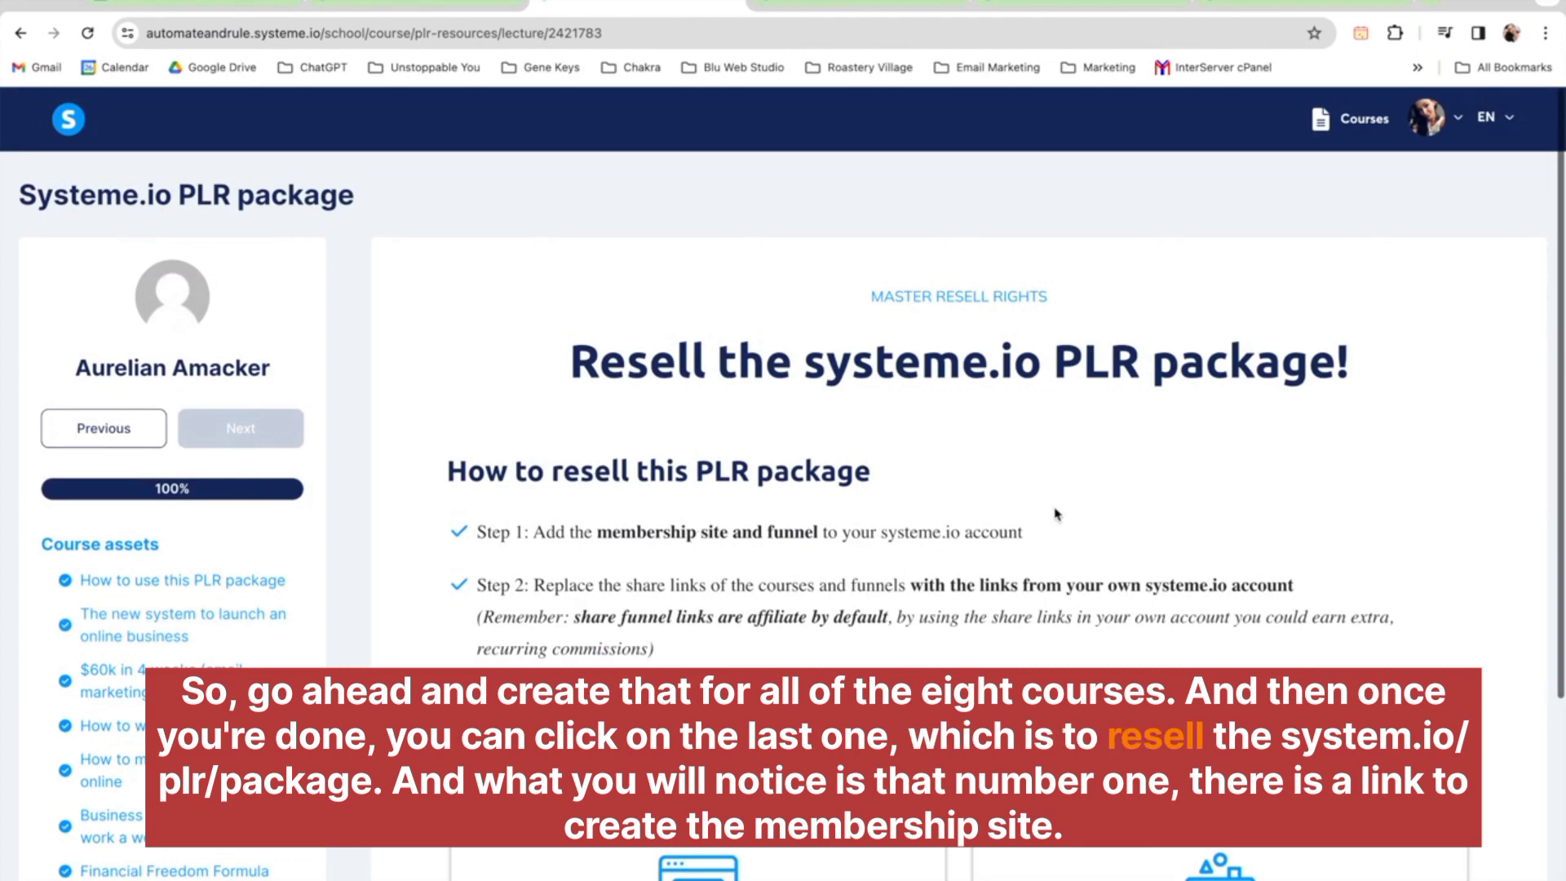
scroll(1054, 514, down, 2)
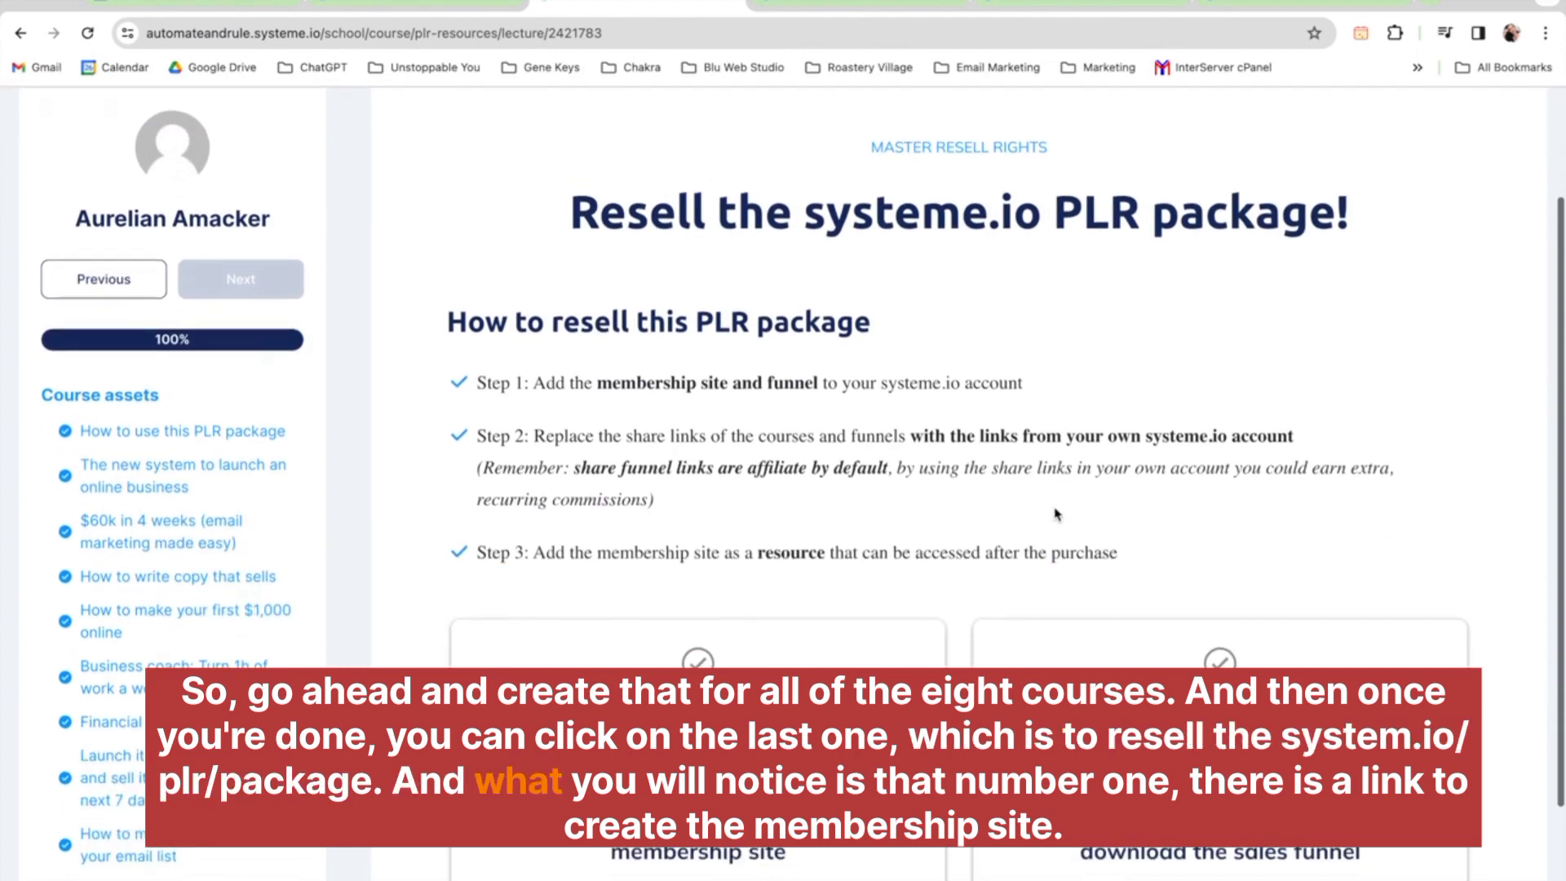
scroll(1055, 514, down, 2)
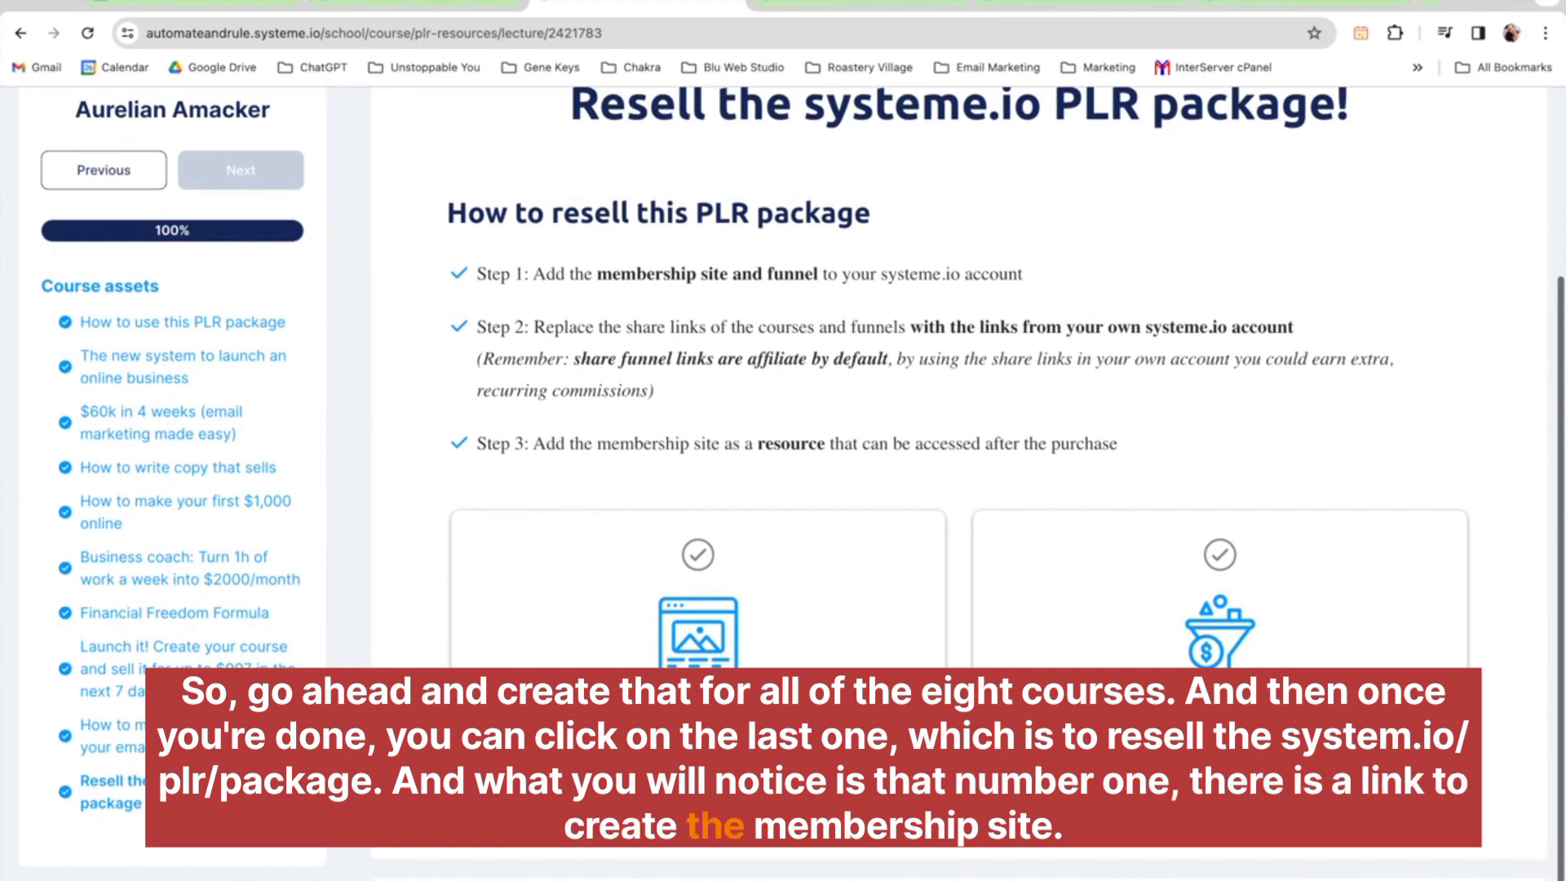
scroll(807, 709, up, 1)
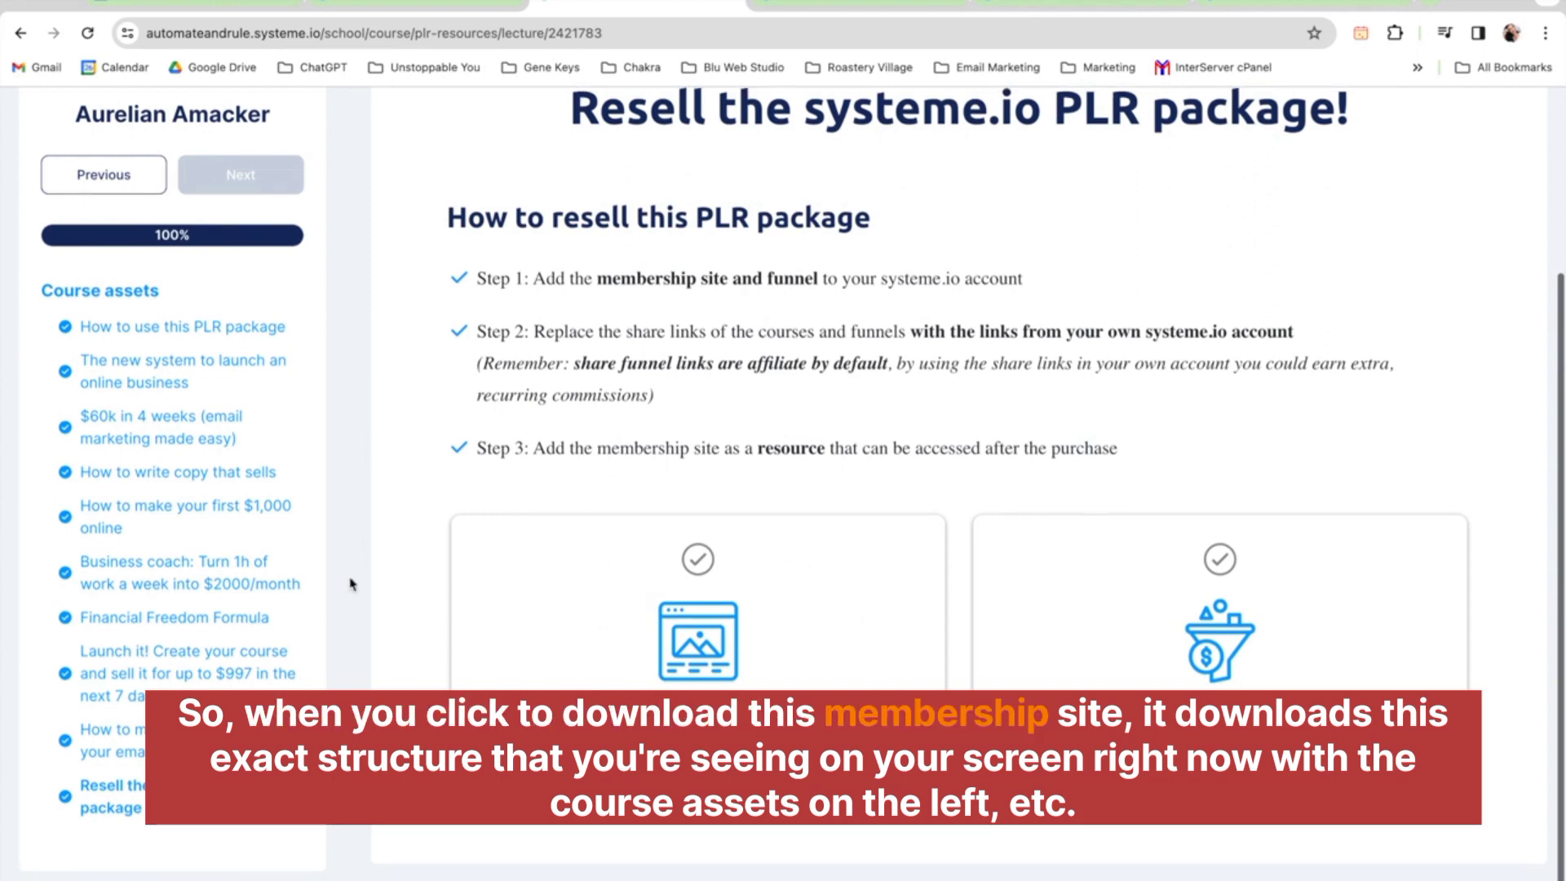
Scroll through the resell lesson's three steps and its membership site and sales funnel download cards
scroll(351, 584, up, 1)
scroll(350, 584, up, 2)
scroll(350, 584, down, 2)
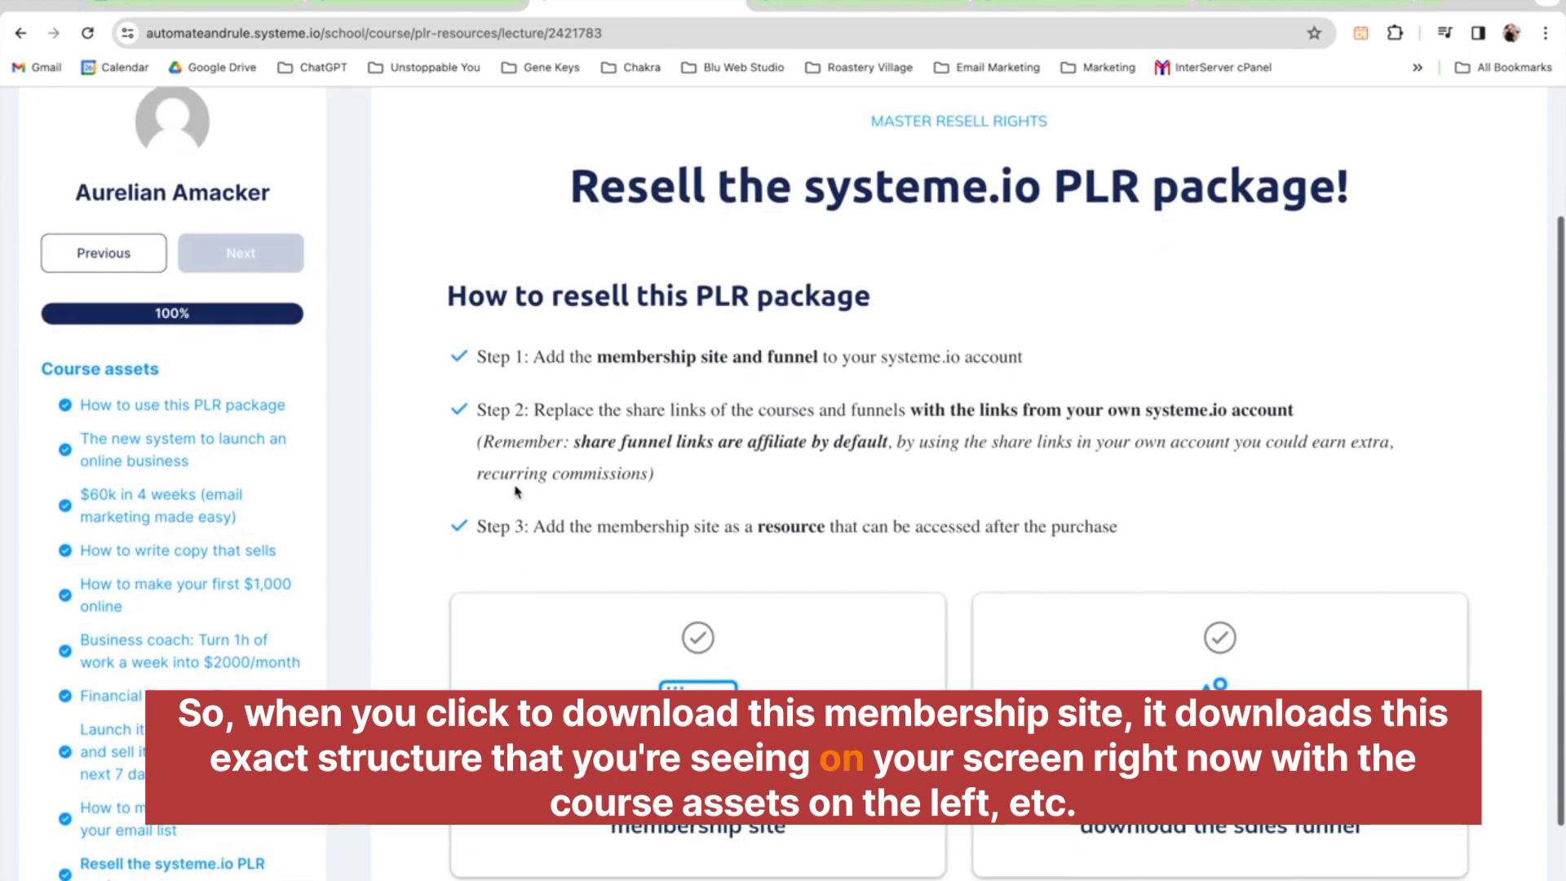
scroll(515, 491, down, 2)
scroll(515, 491, up, 1)
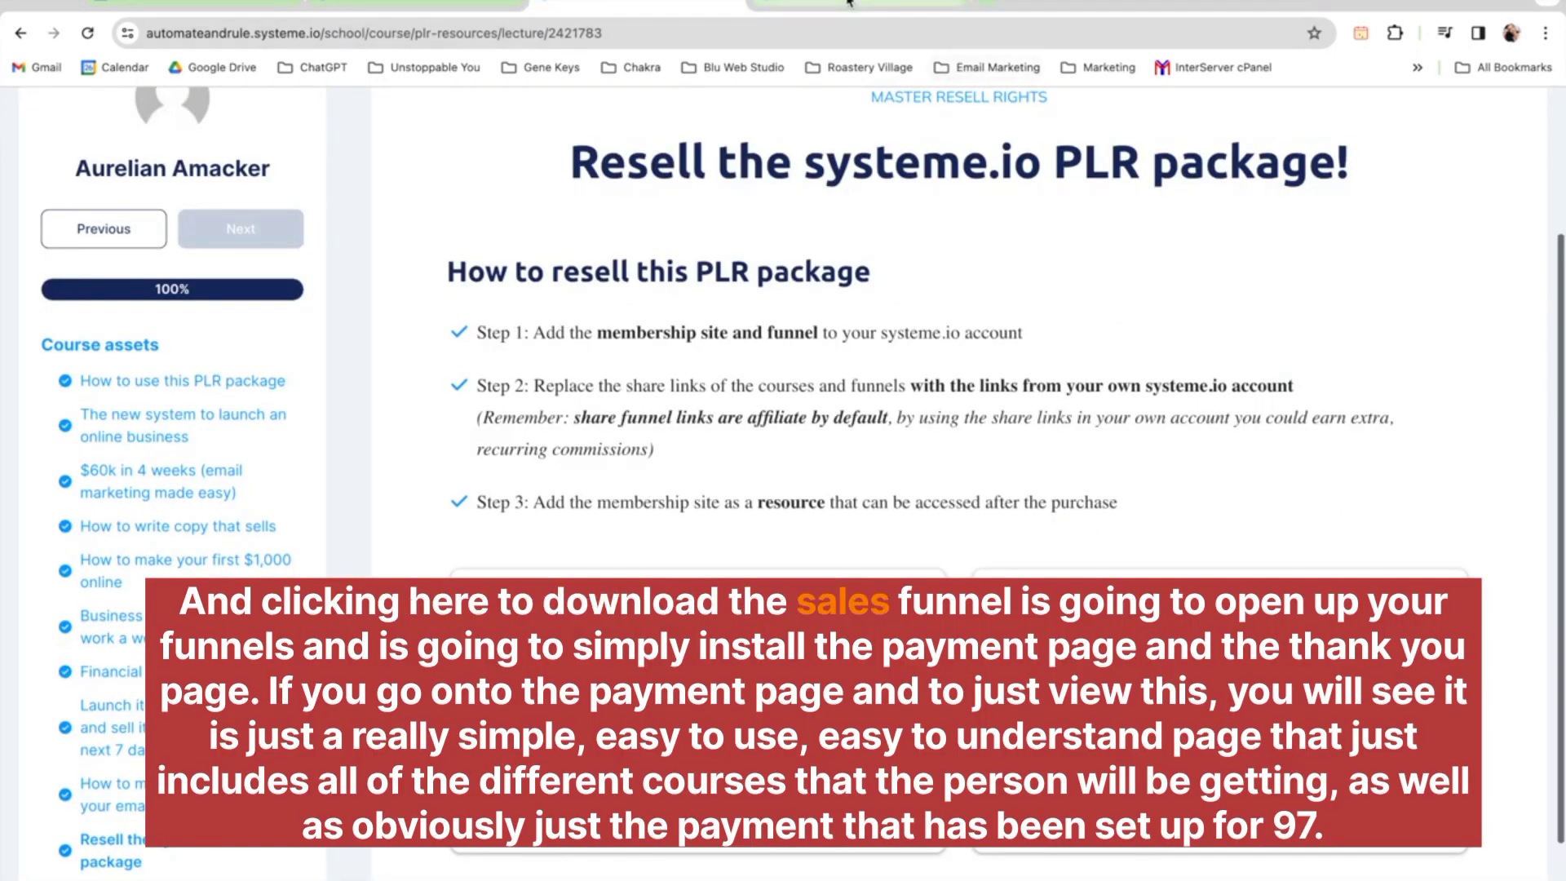
Preview the 'Funnel - PLR - Courses' payment page step and scroll through its course list, price and order form
click(897, 5)
click(164, 307)
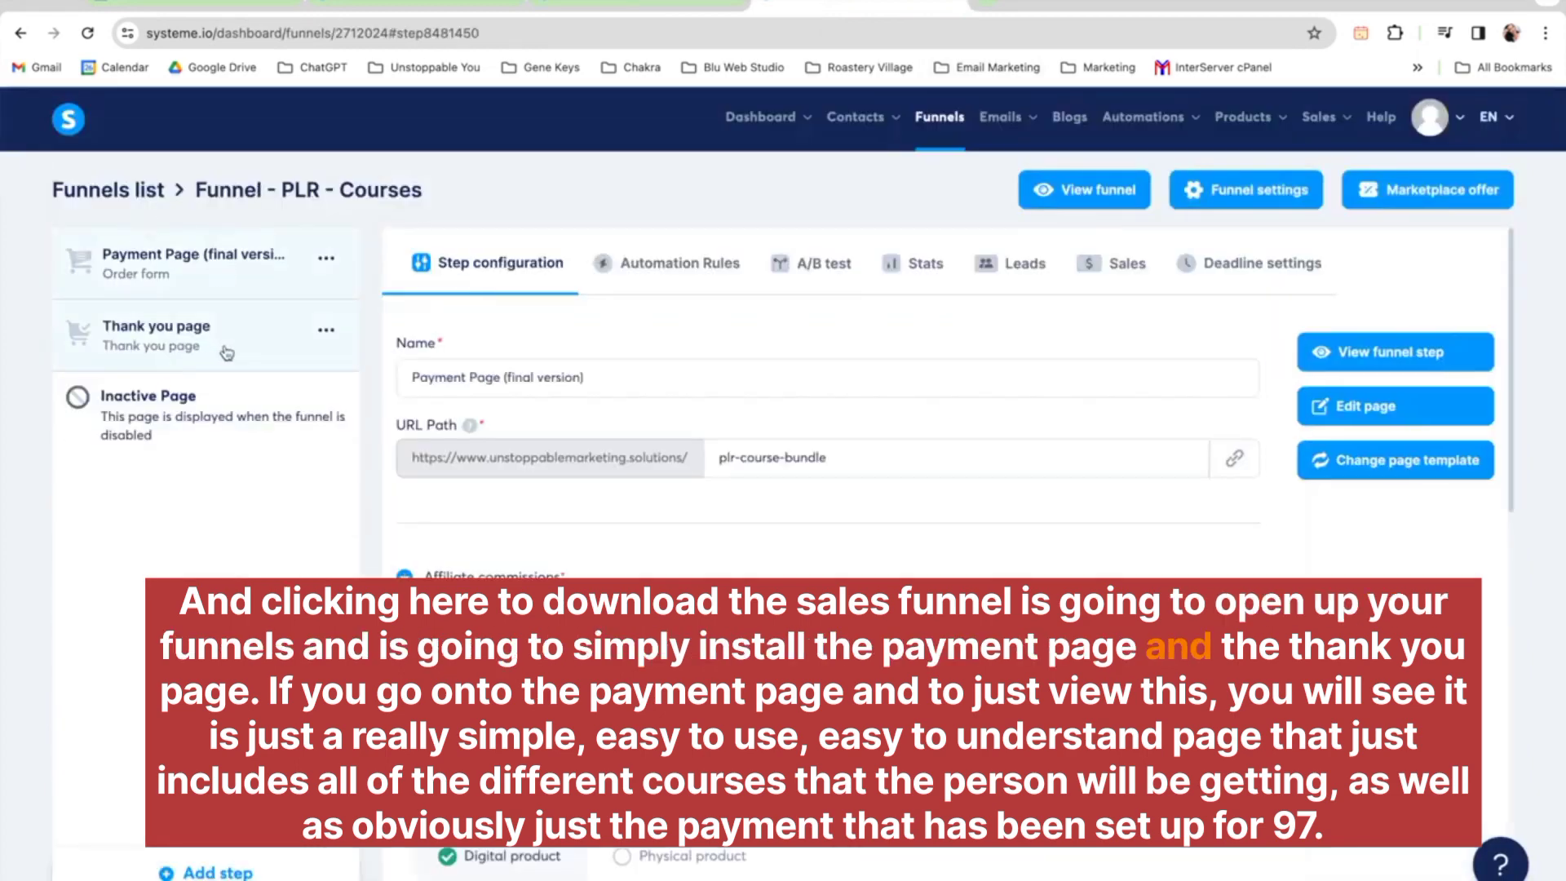
click(1392, 343)
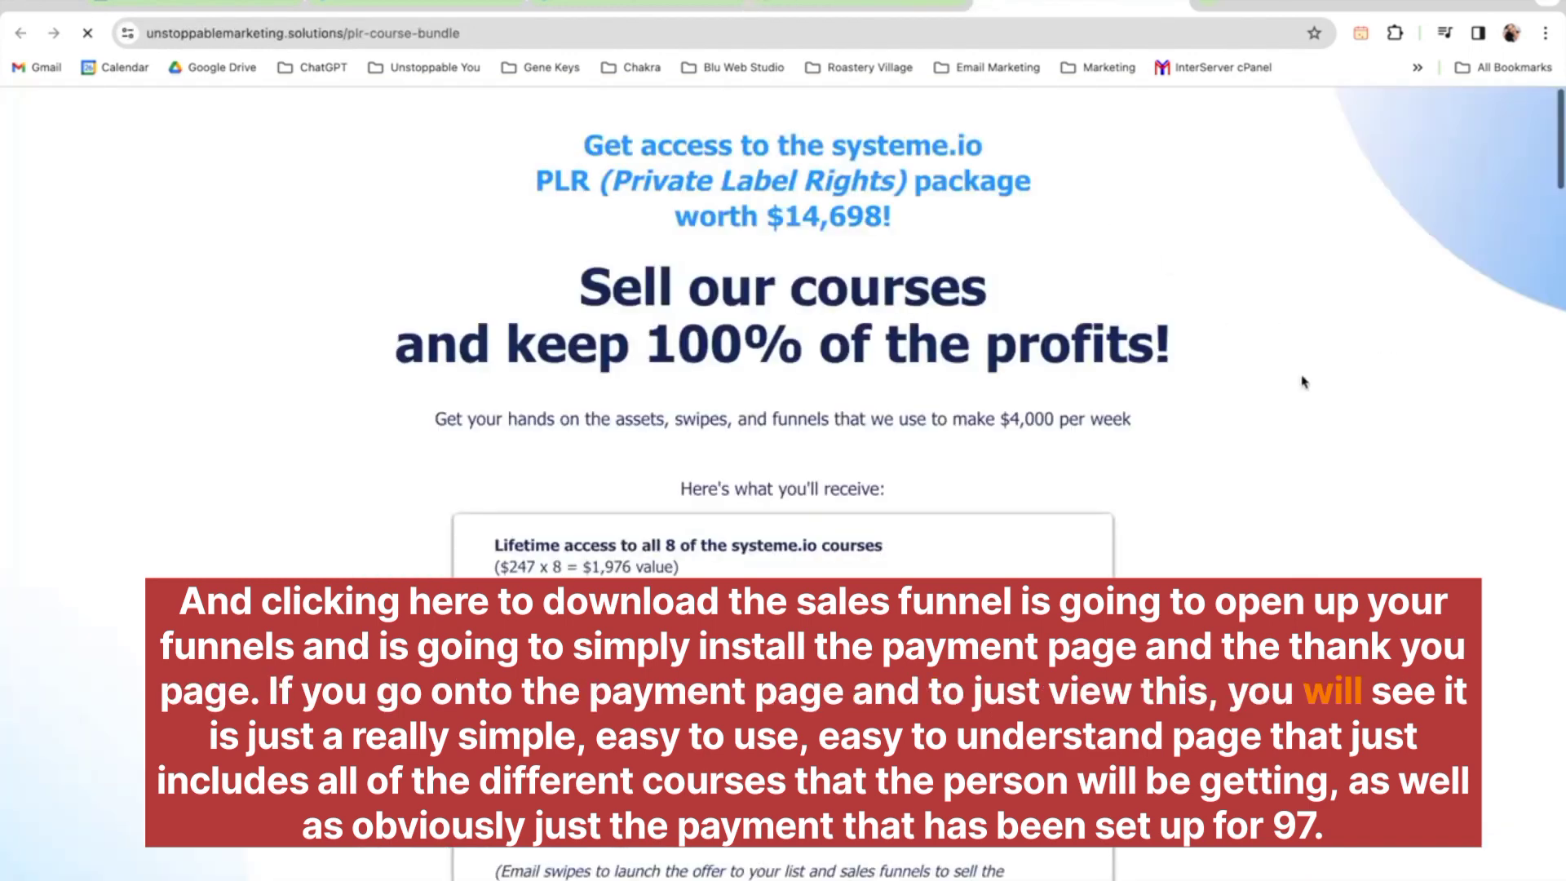
scroll(1302, 383, down, 1)
scroll(1302, 383, down, 7)
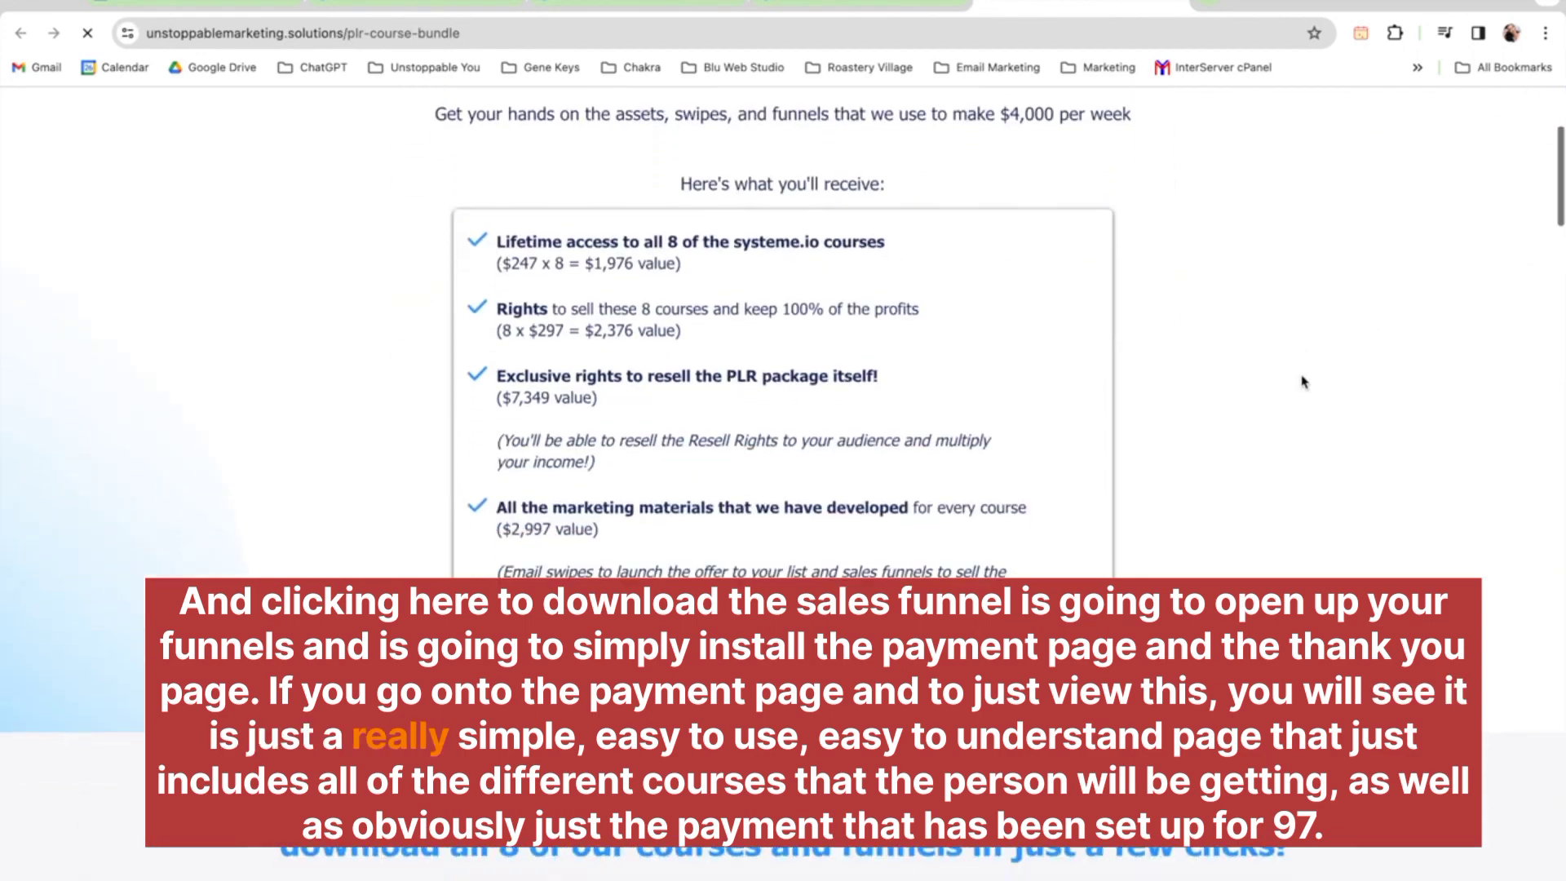
scroll(1302, 383, down, 7)
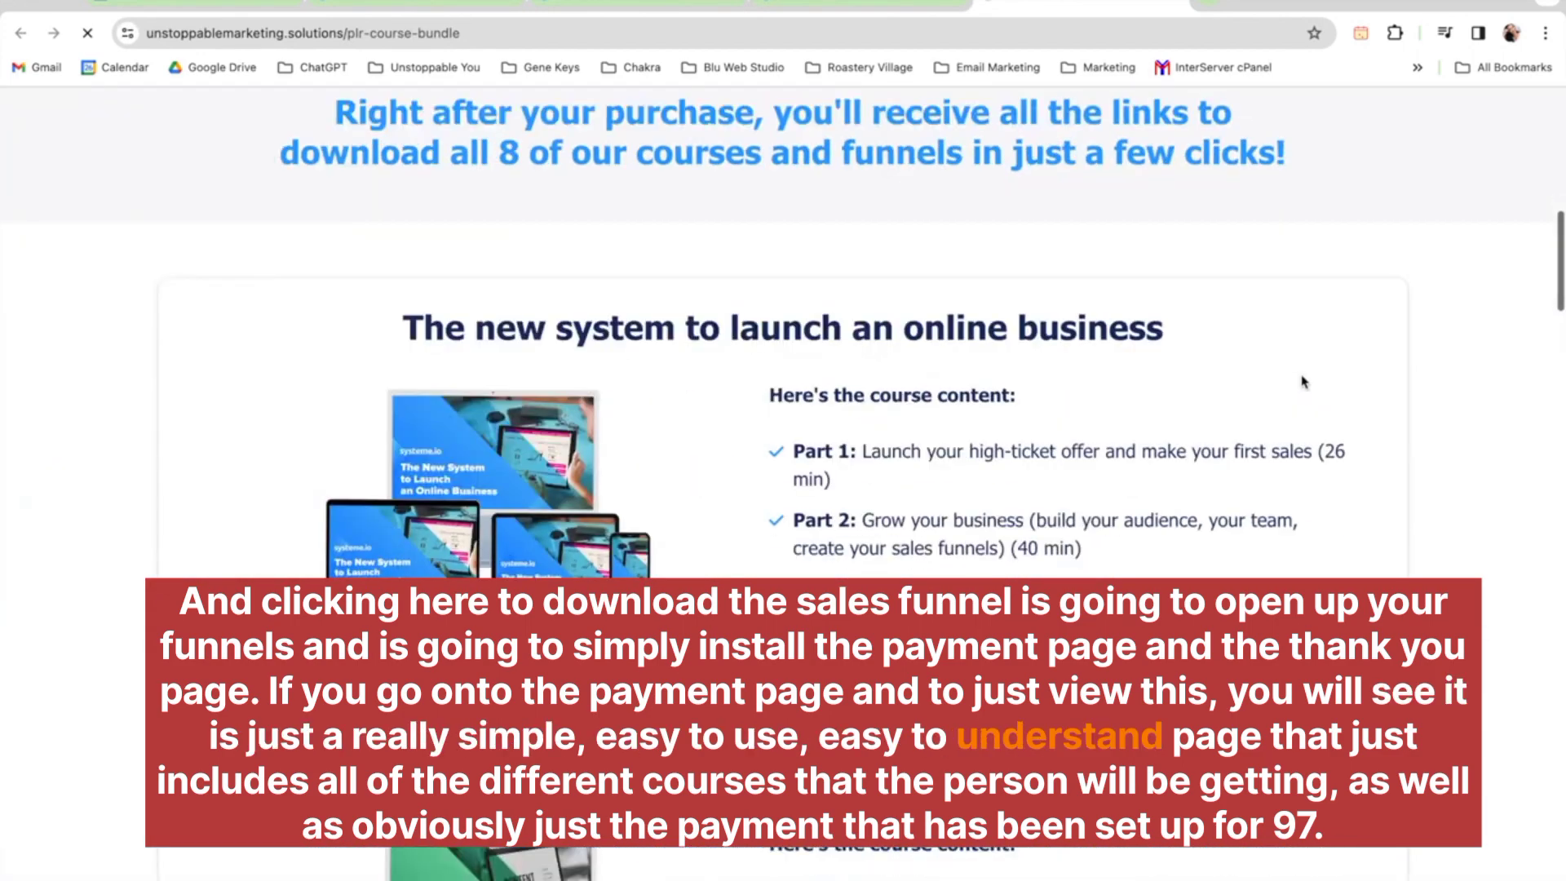
scroll(1303, 382, down, 12)
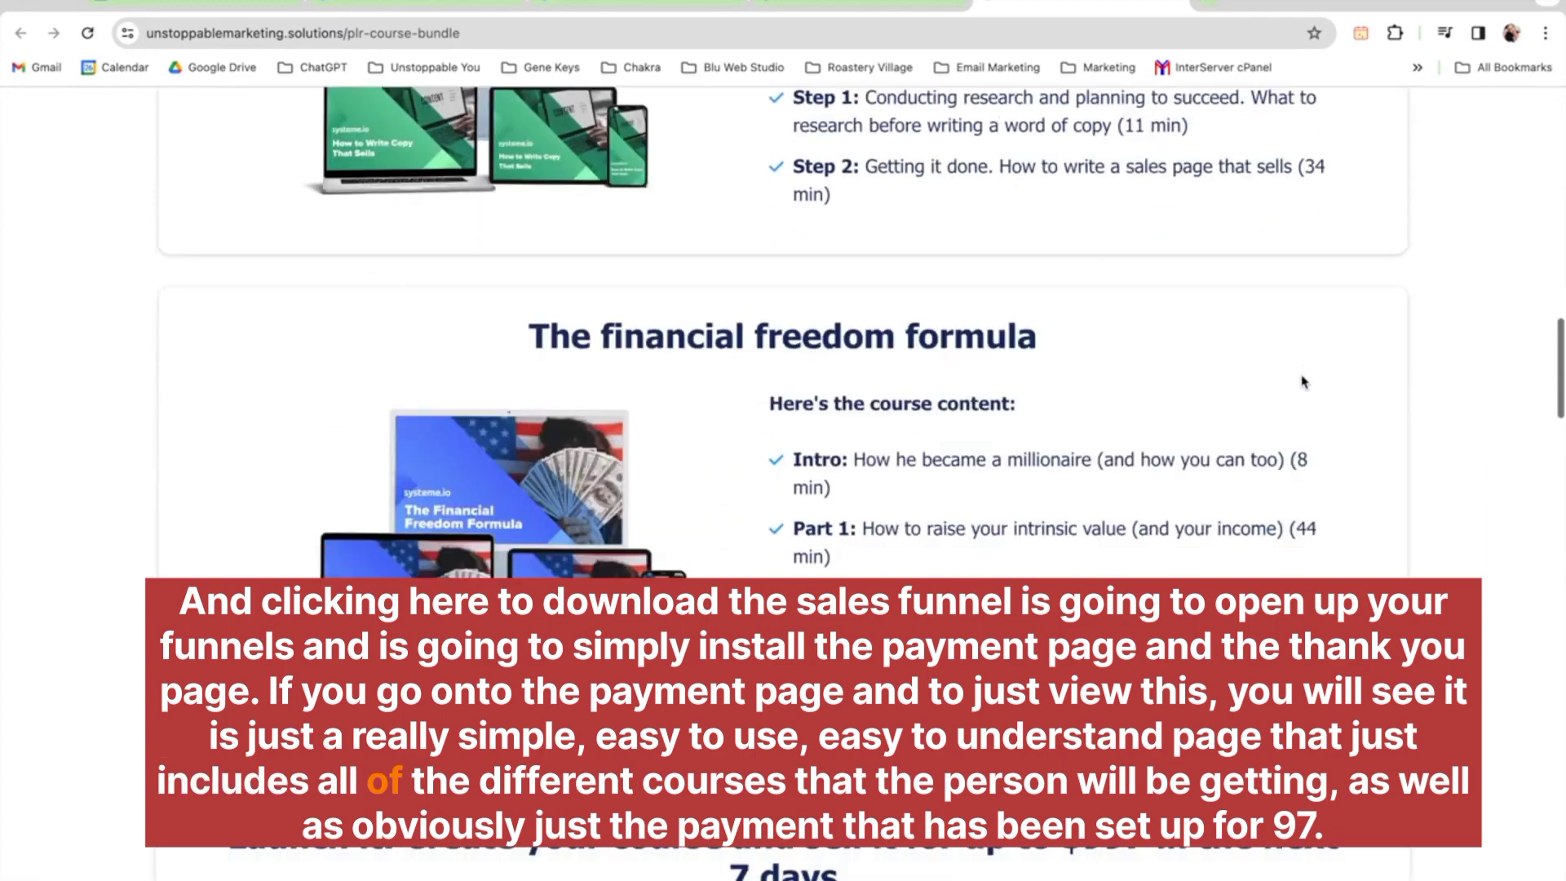
scroll(1302, 380, down, 16)
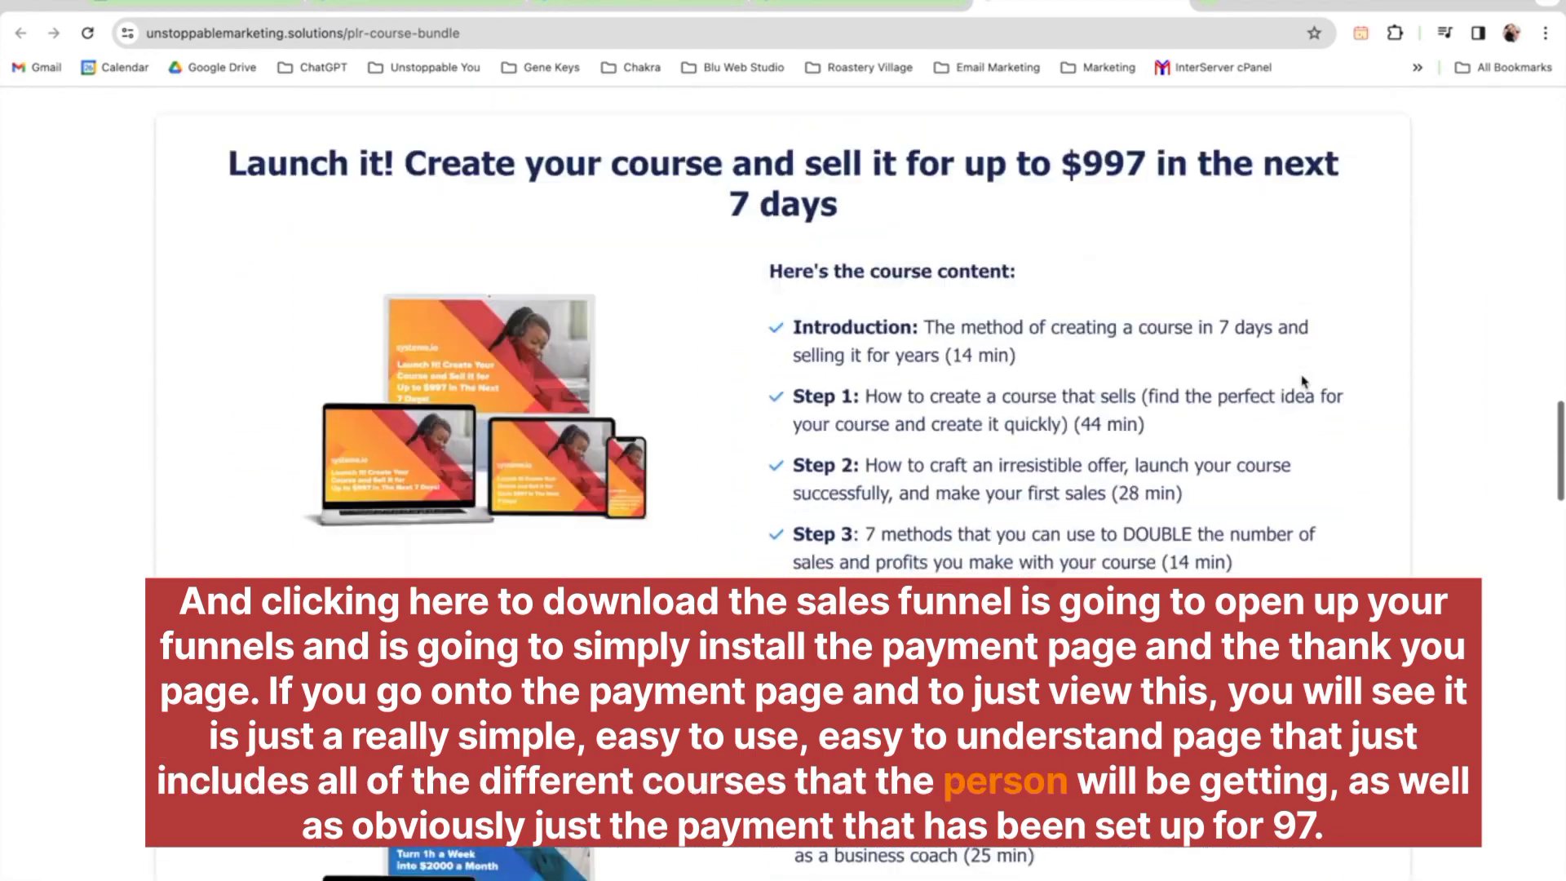
scroll(1302, 383, down, 20)
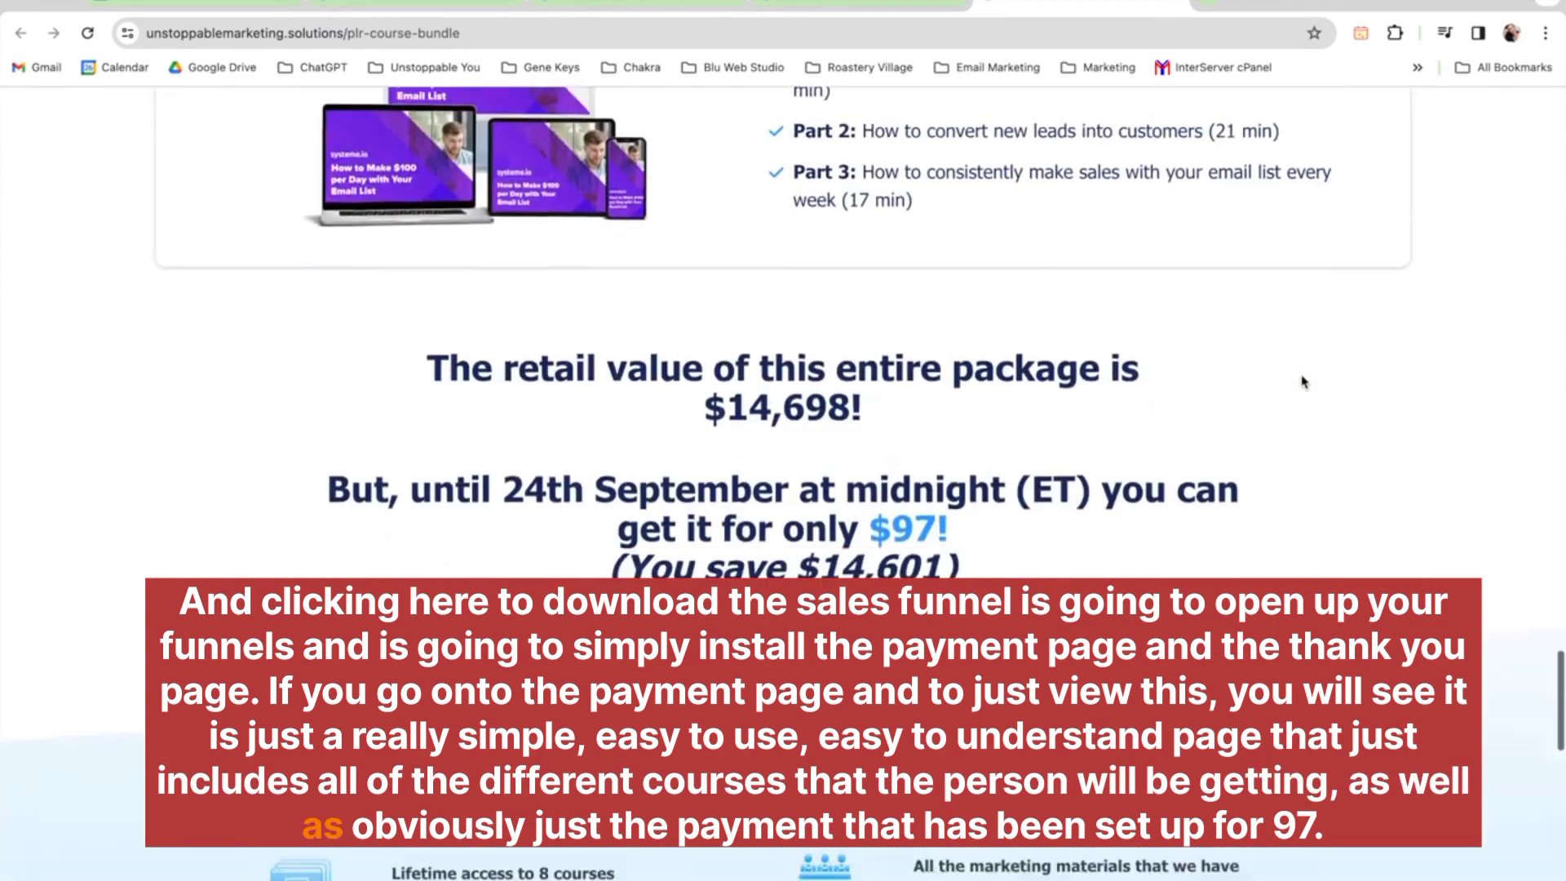
scroll(1303, 383, down, 10)
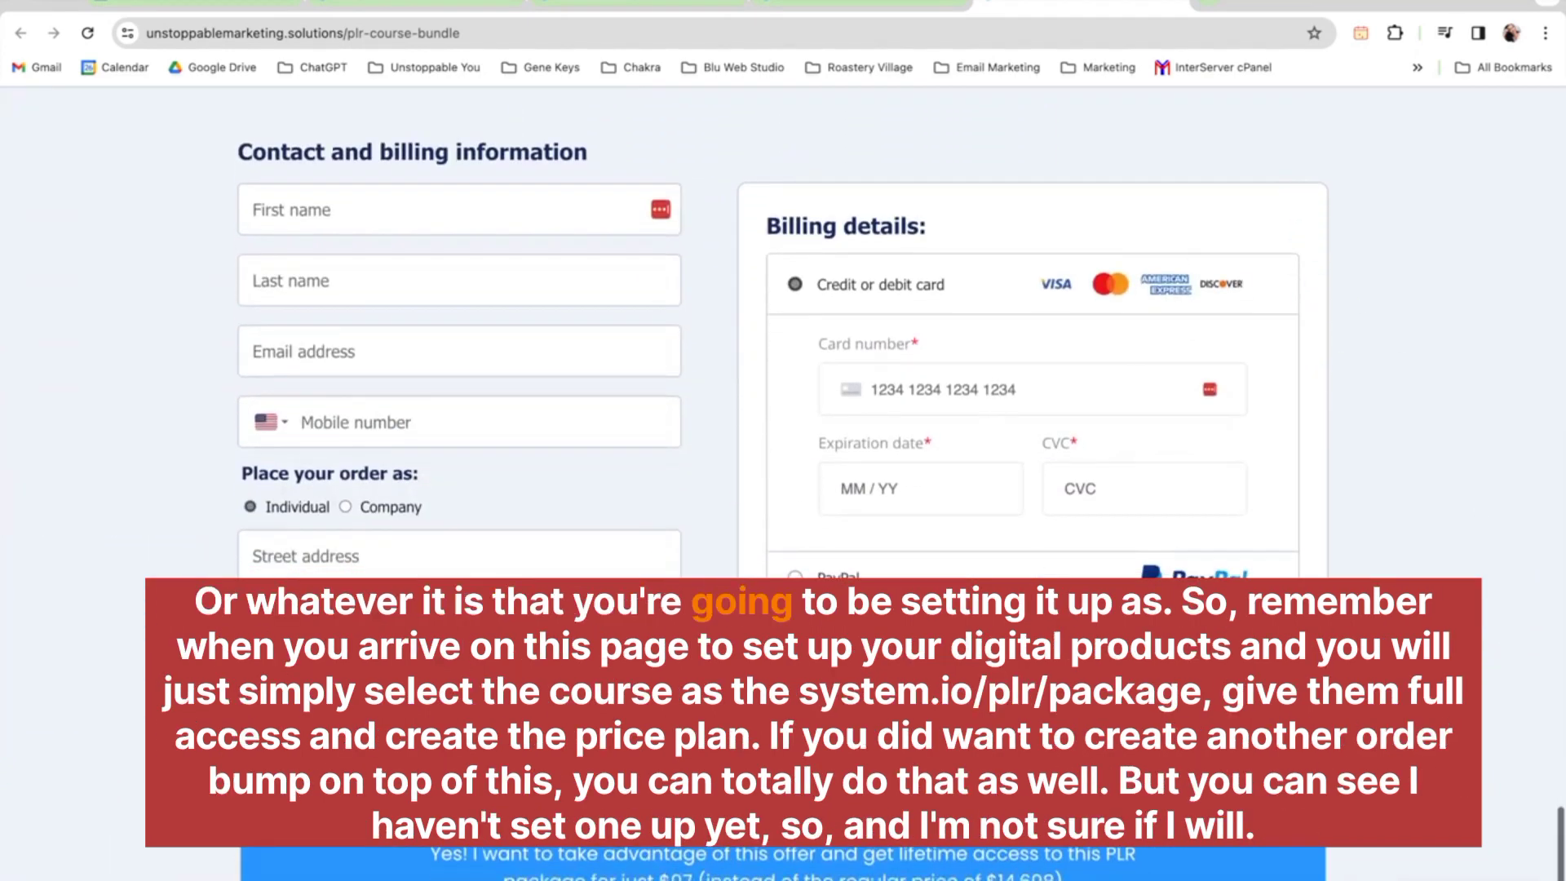
scroll(782, 326, down, 3)
scroll(783, 326, up, 12)
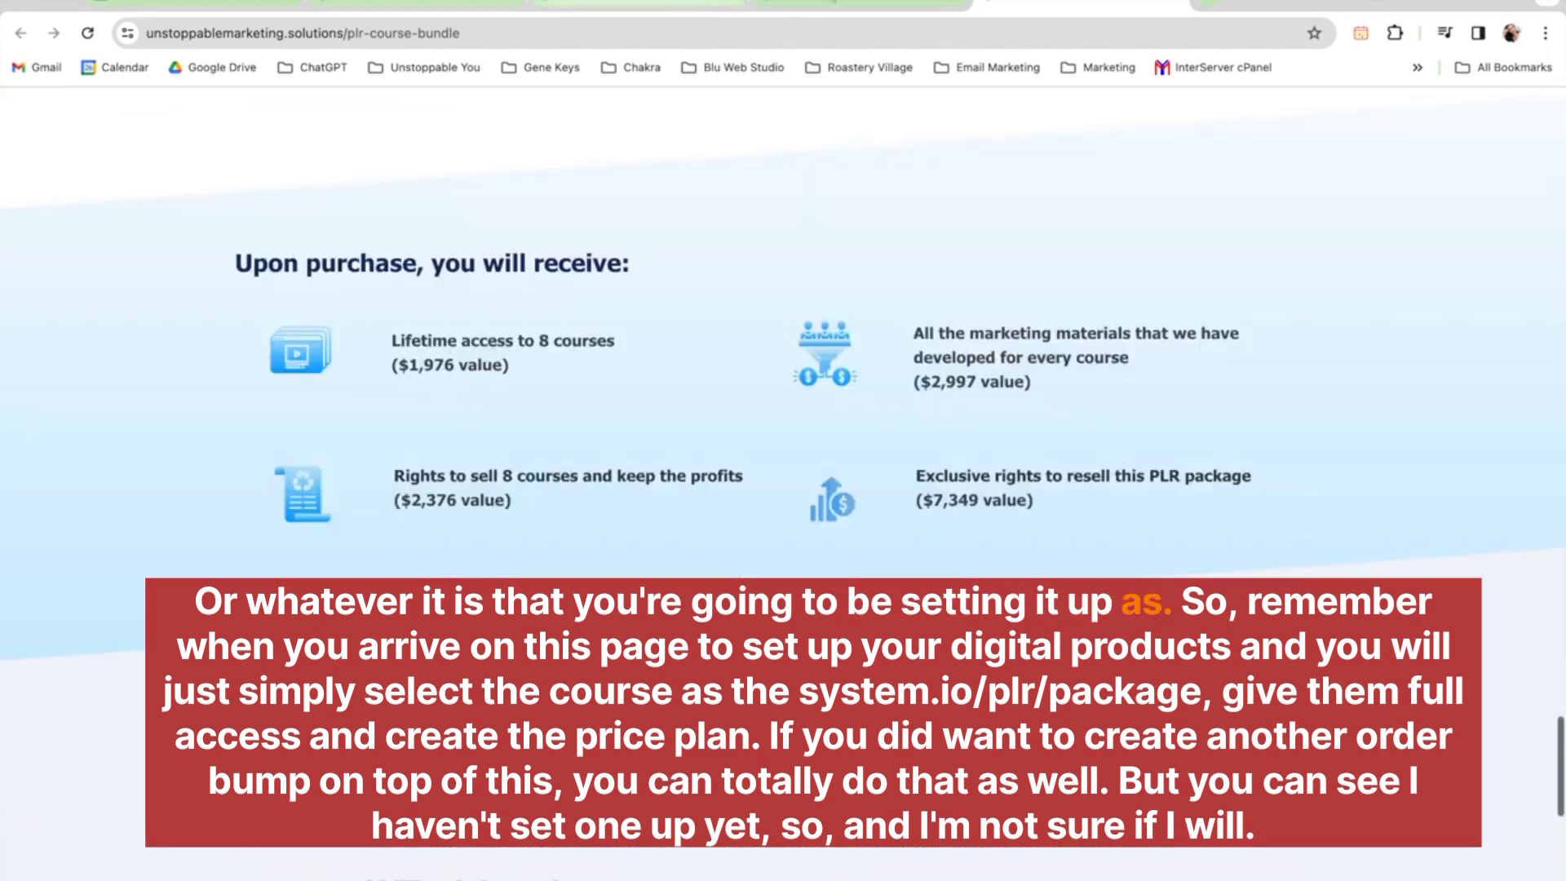
Review the payment page step's offer settings: Systeme.io PLR package course with full access, PLR Bundle price plan and order bump
click(830, 4)
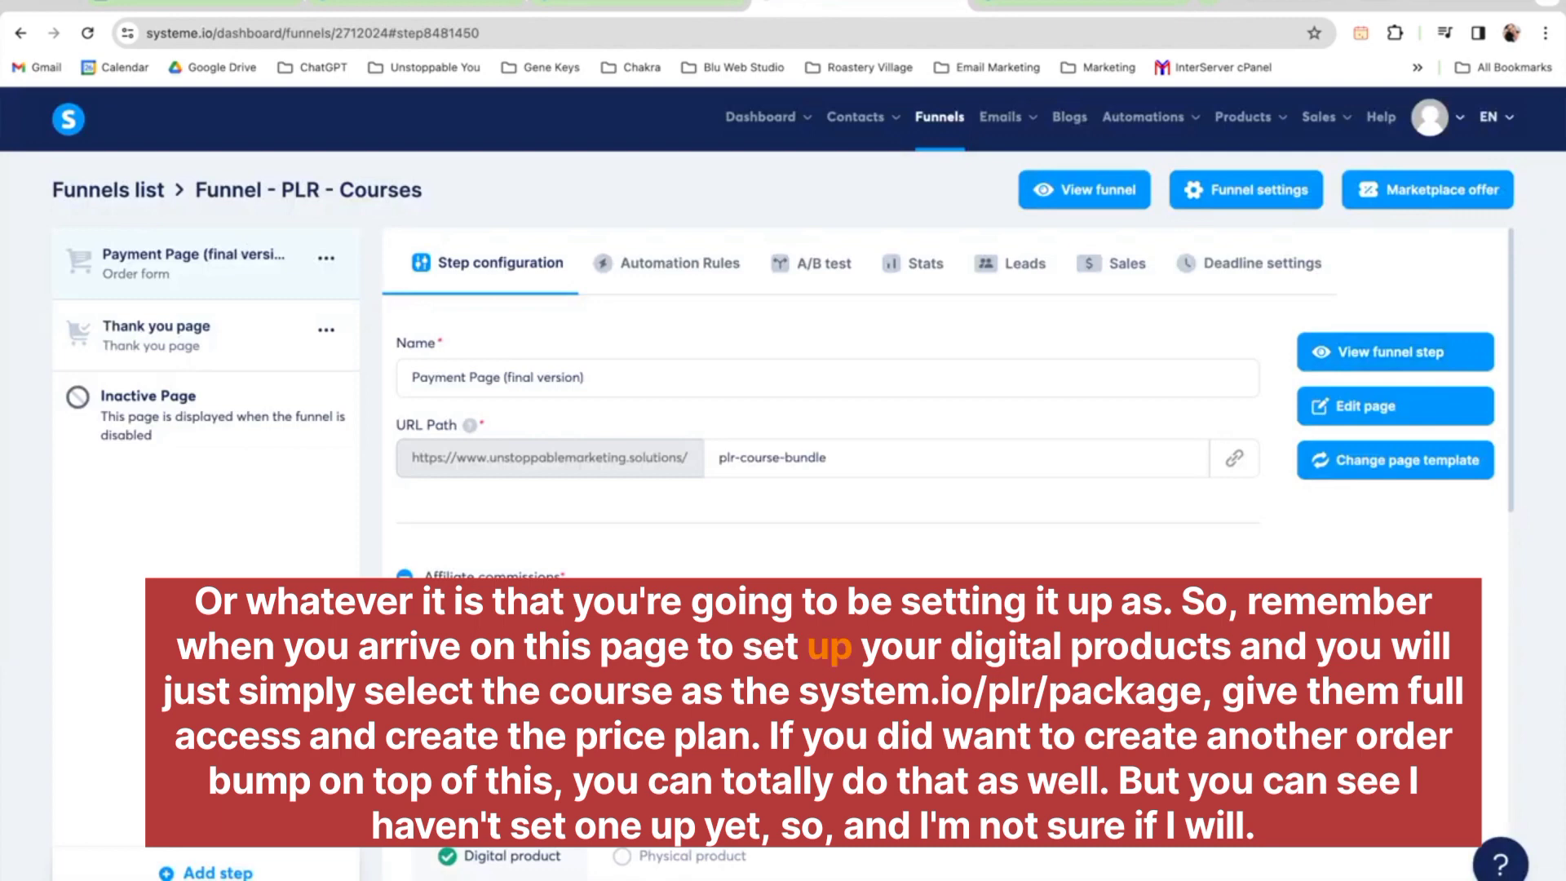
scroll(946, 408, down, 4)
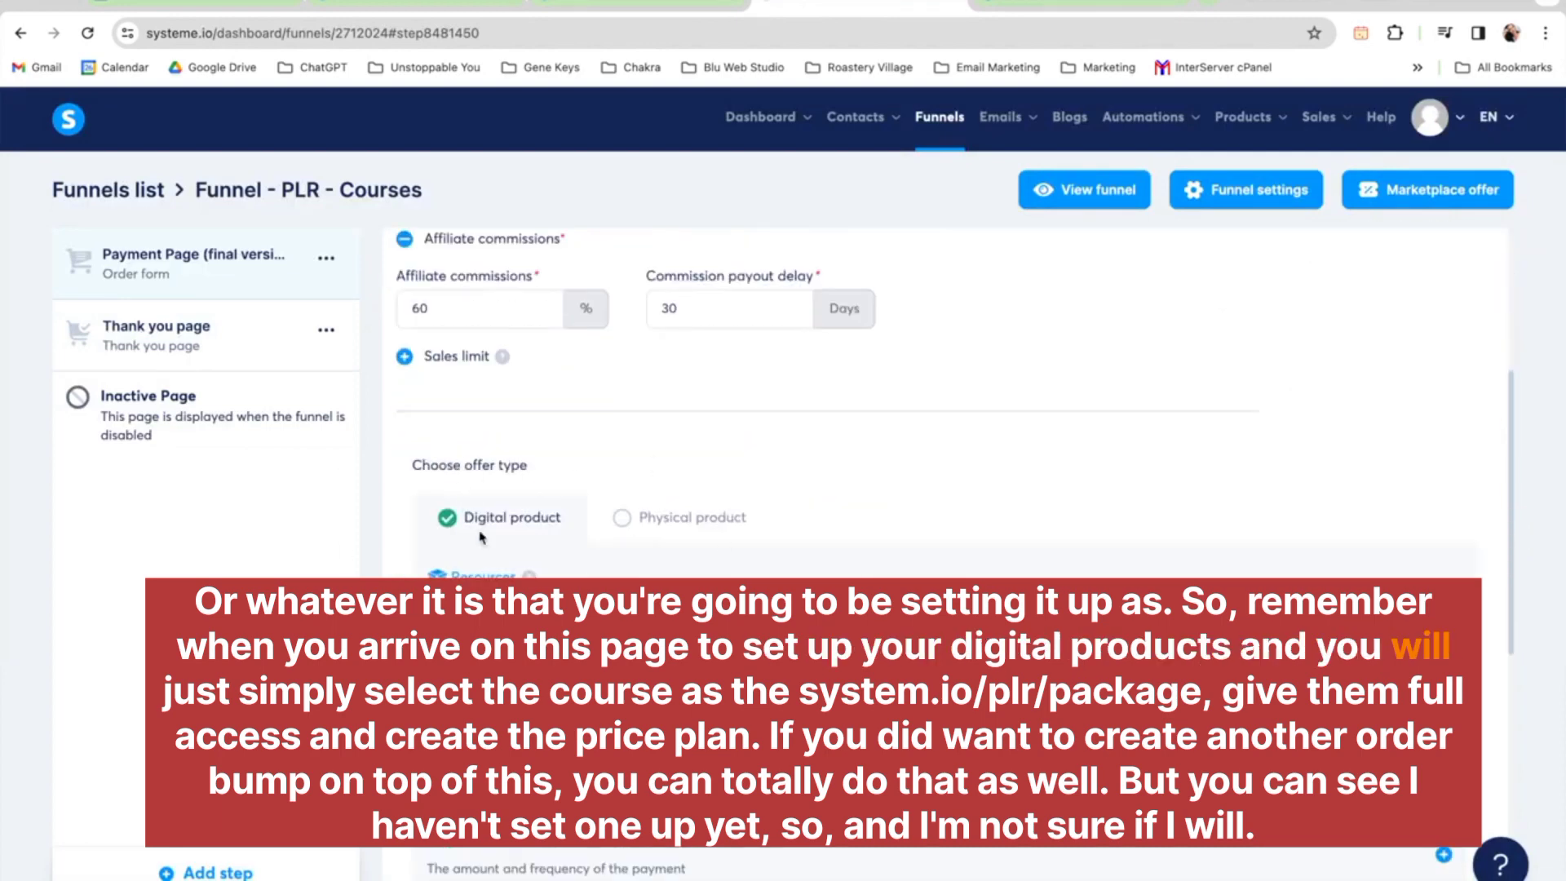
scroll(481, 536, down, 3)
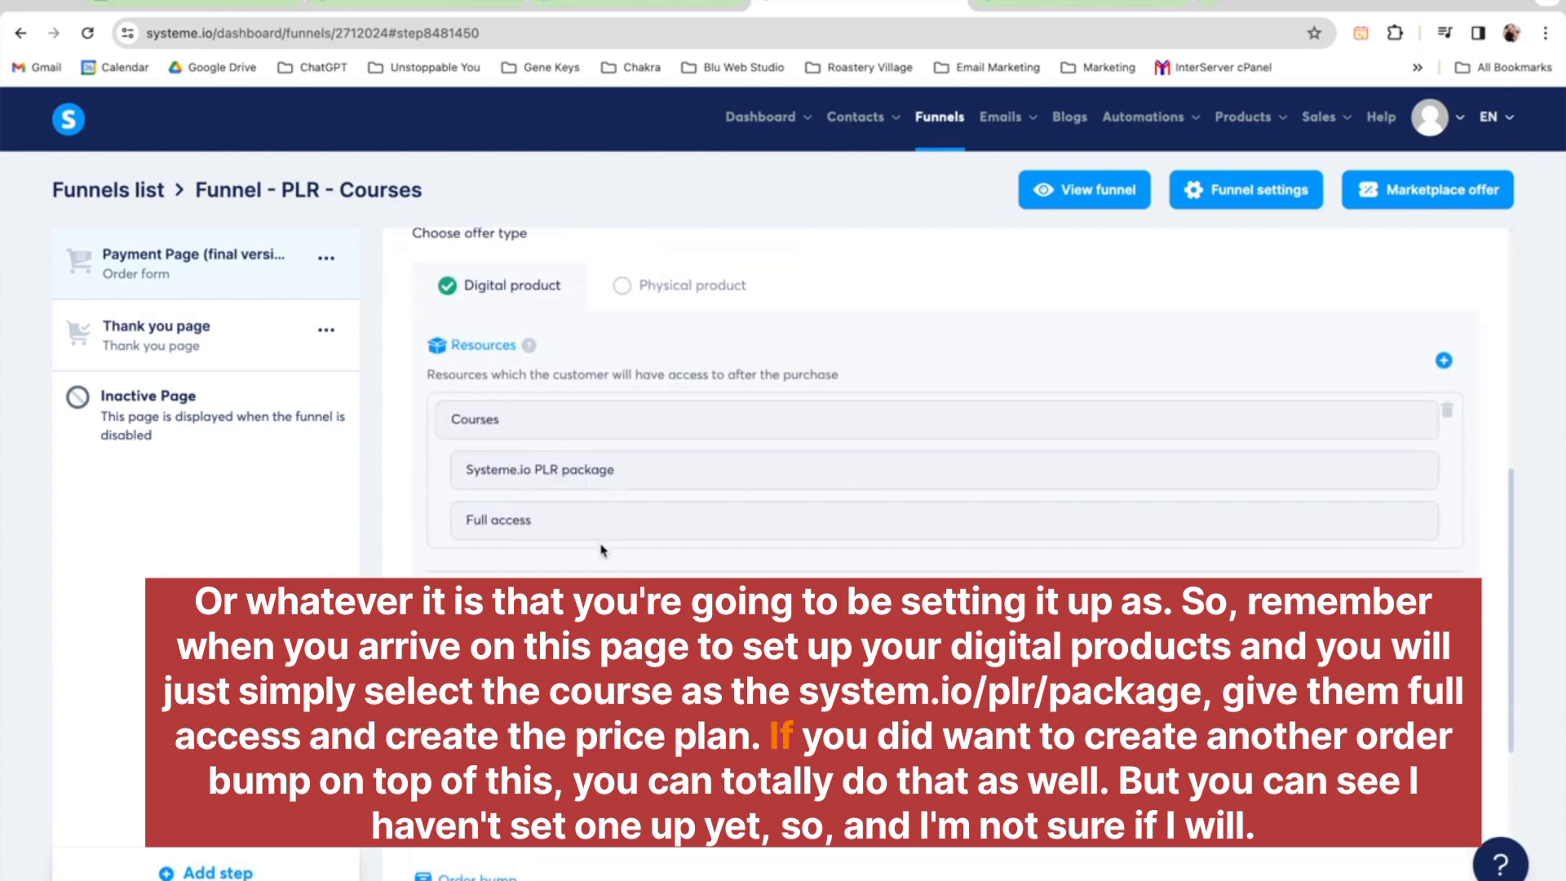
scroll(601, 550, down, 1)
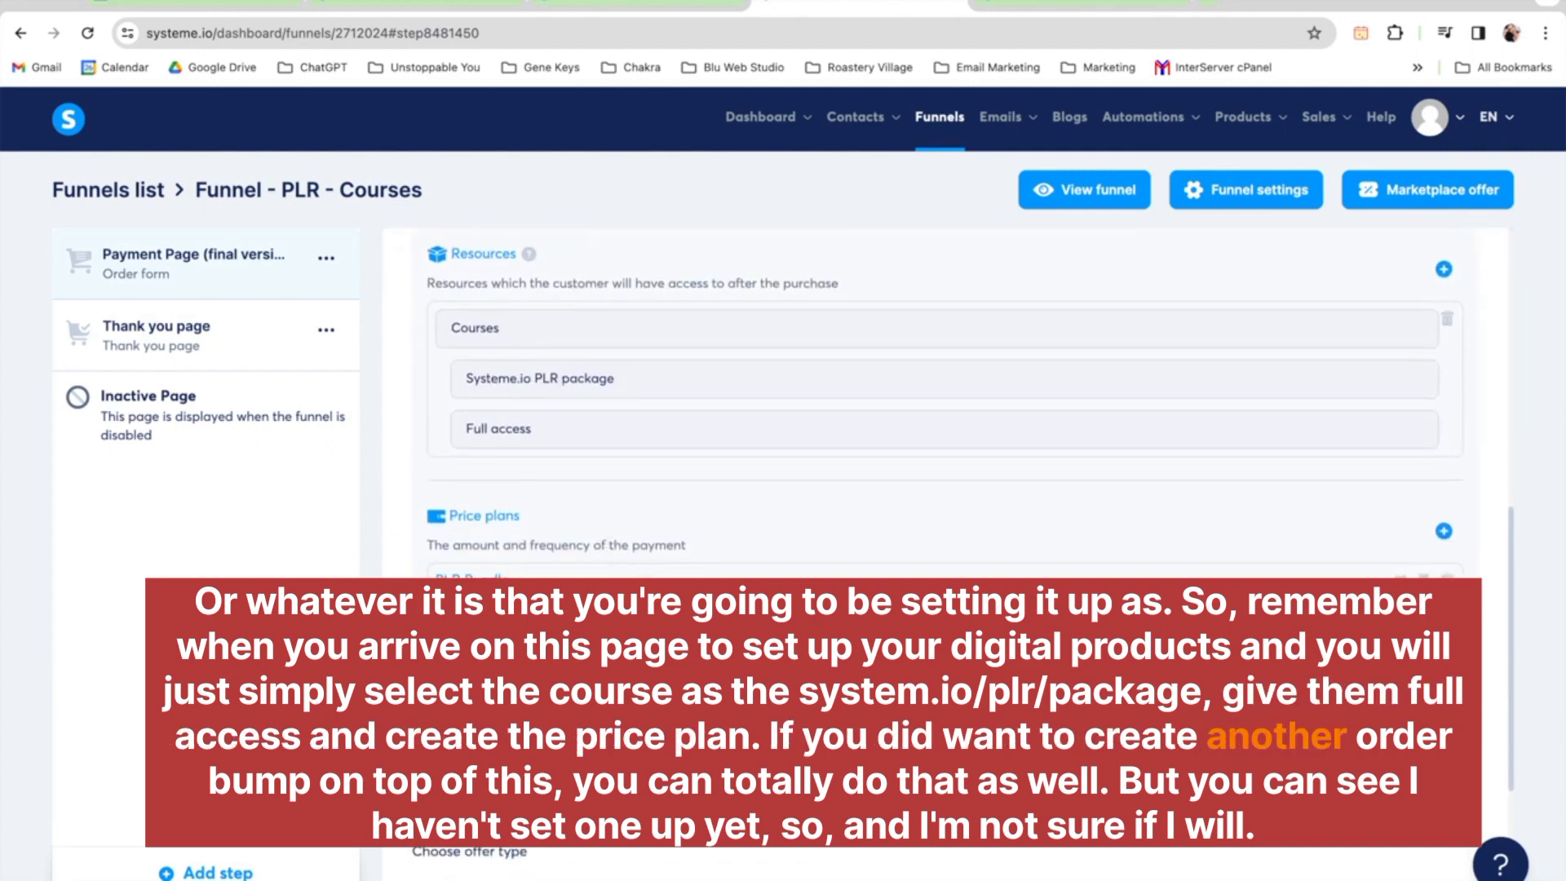
scroll(592, 532, down, 3)
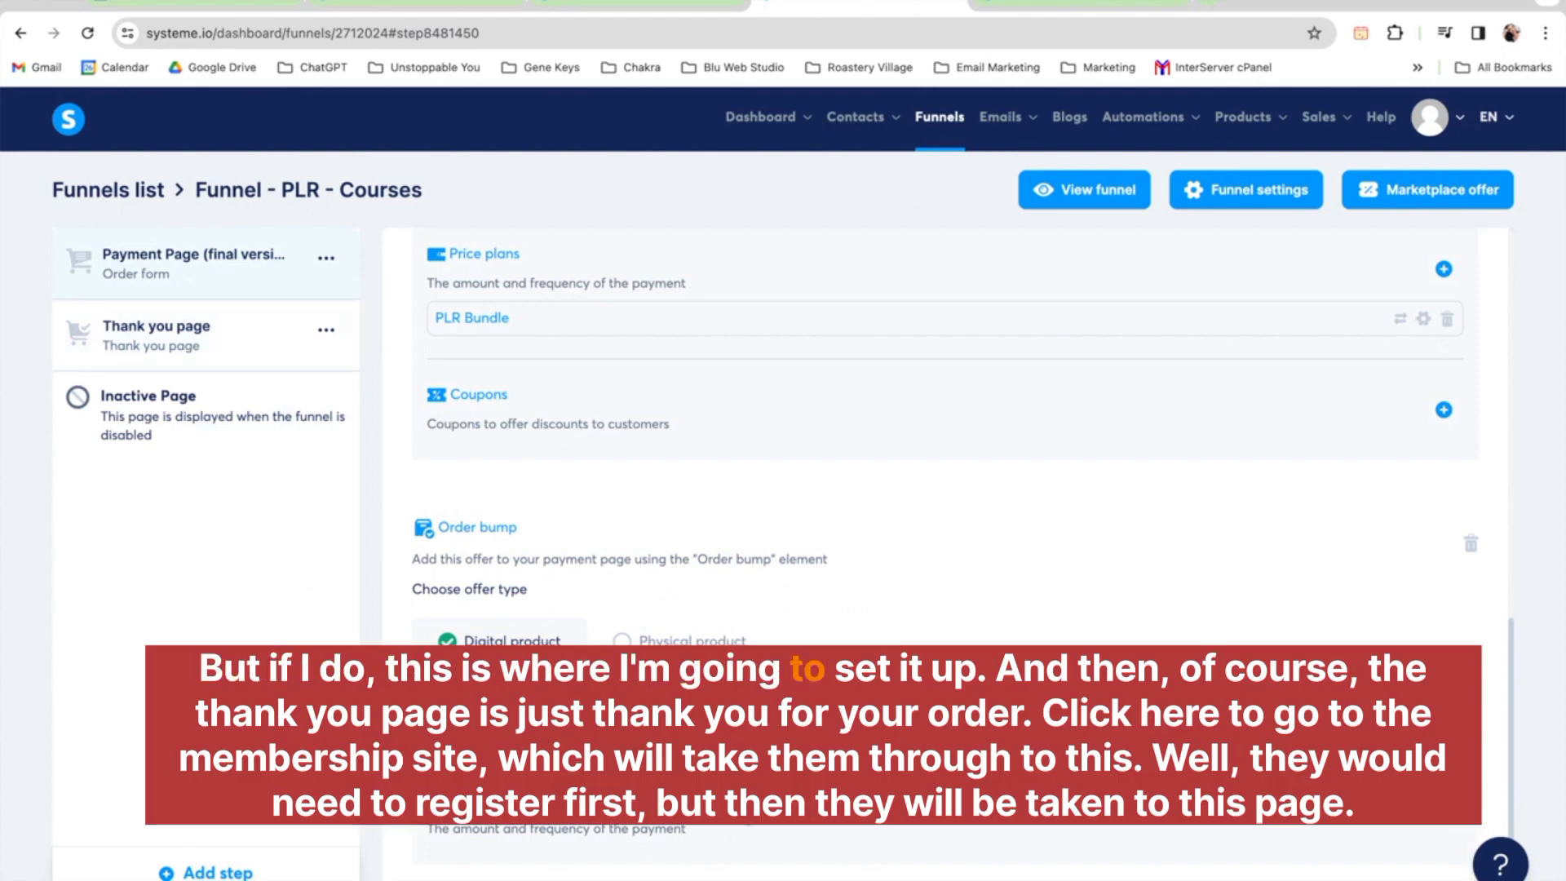
Select the funnel's Thank you page step and preview it
click(221, 353)
click(1447, 354)
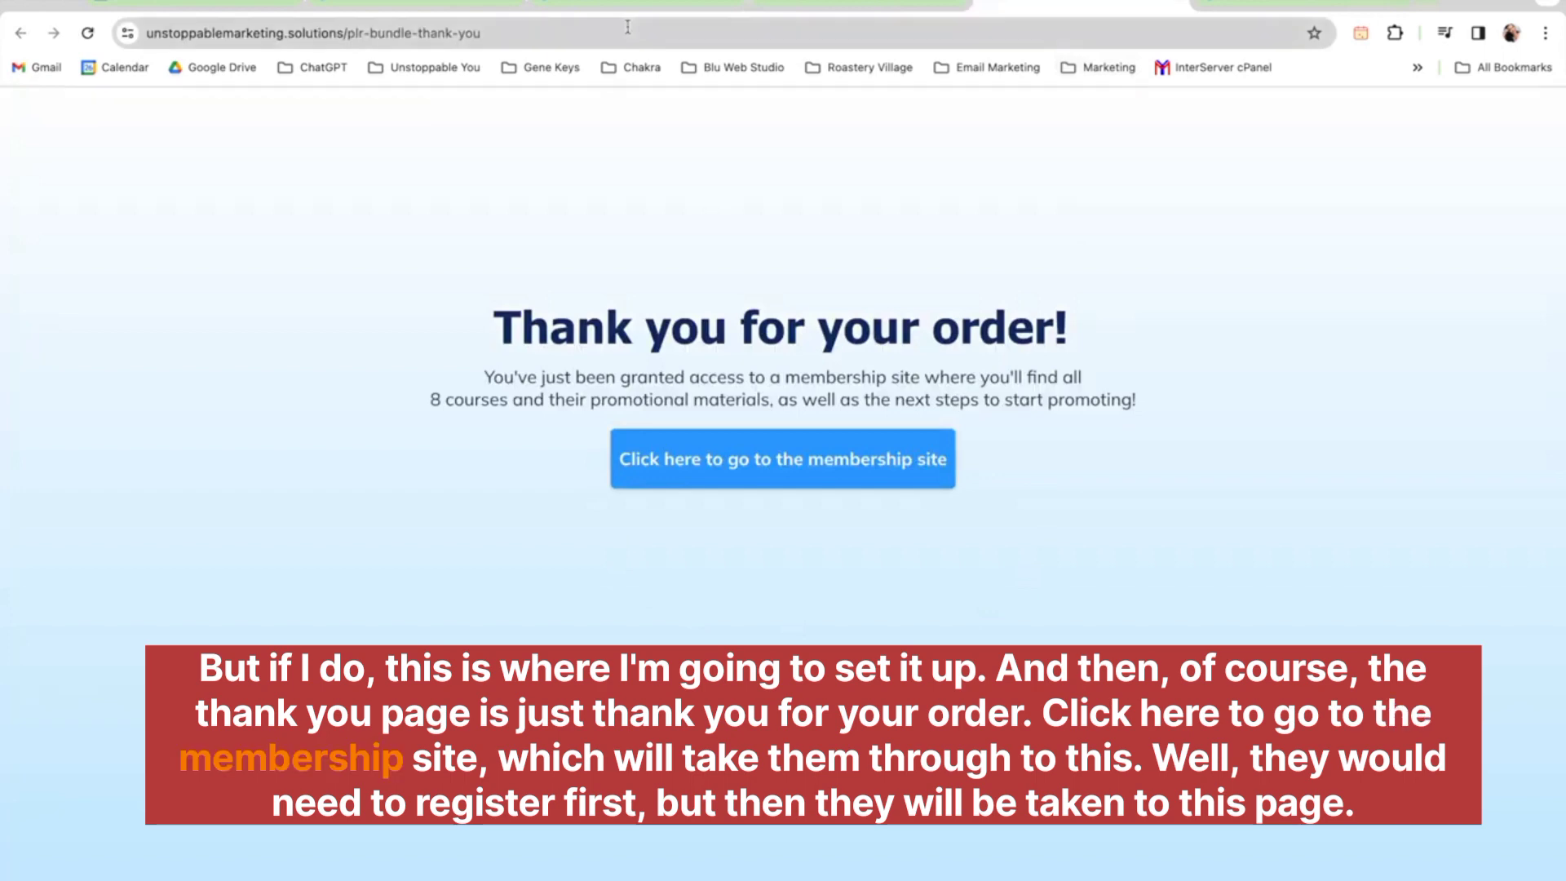
Return to the resell lesson tab and look over its resell instructions again
click(618, 5)
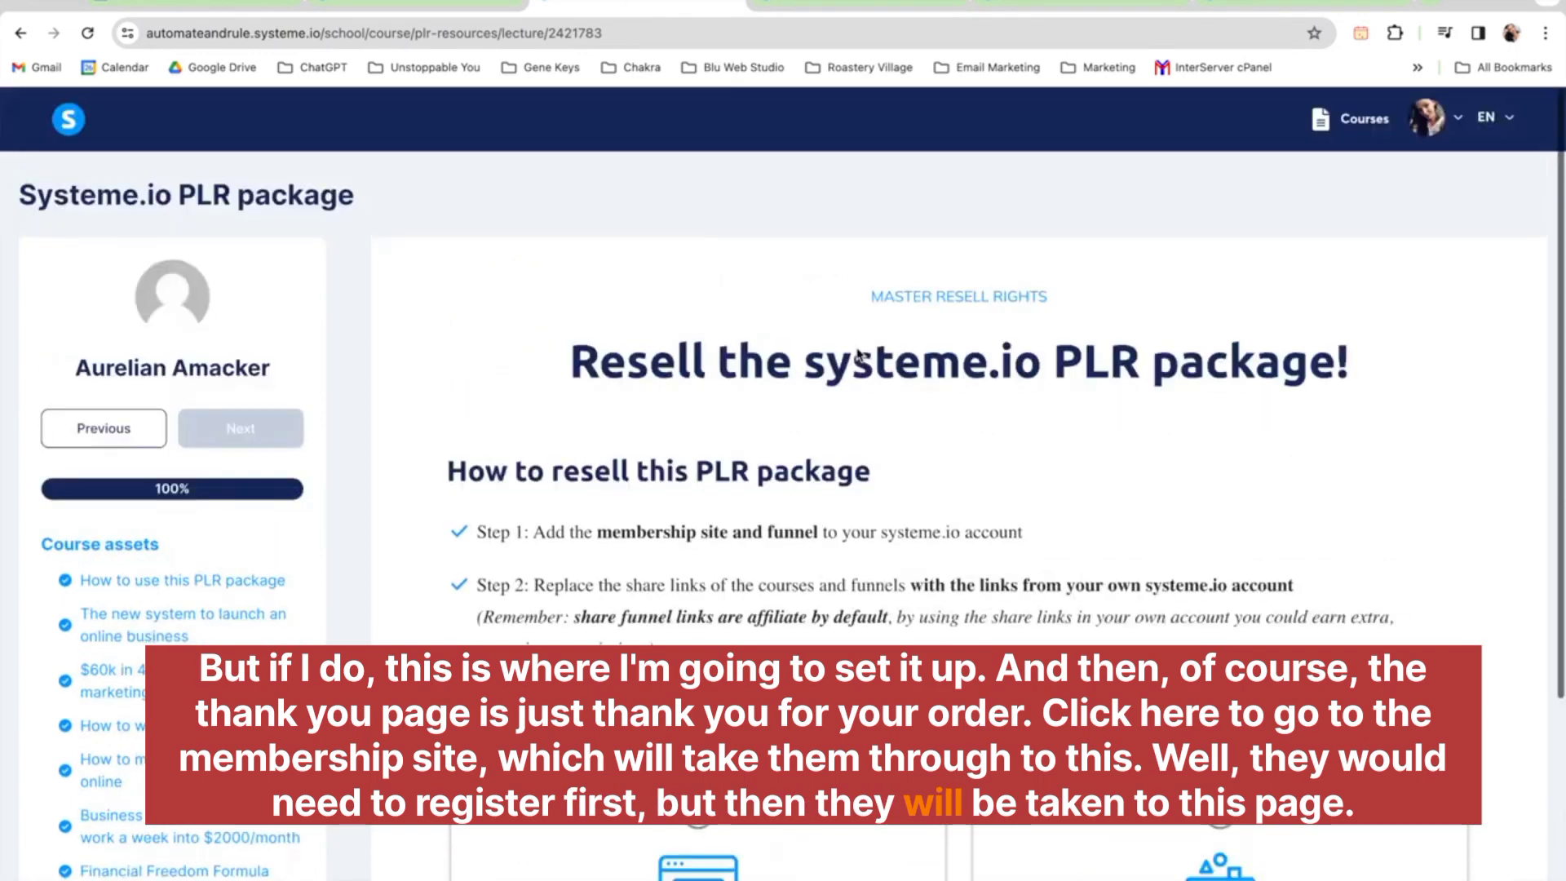
scroll(857, 350, up, 3)
scroll(856, 351, down, 4)
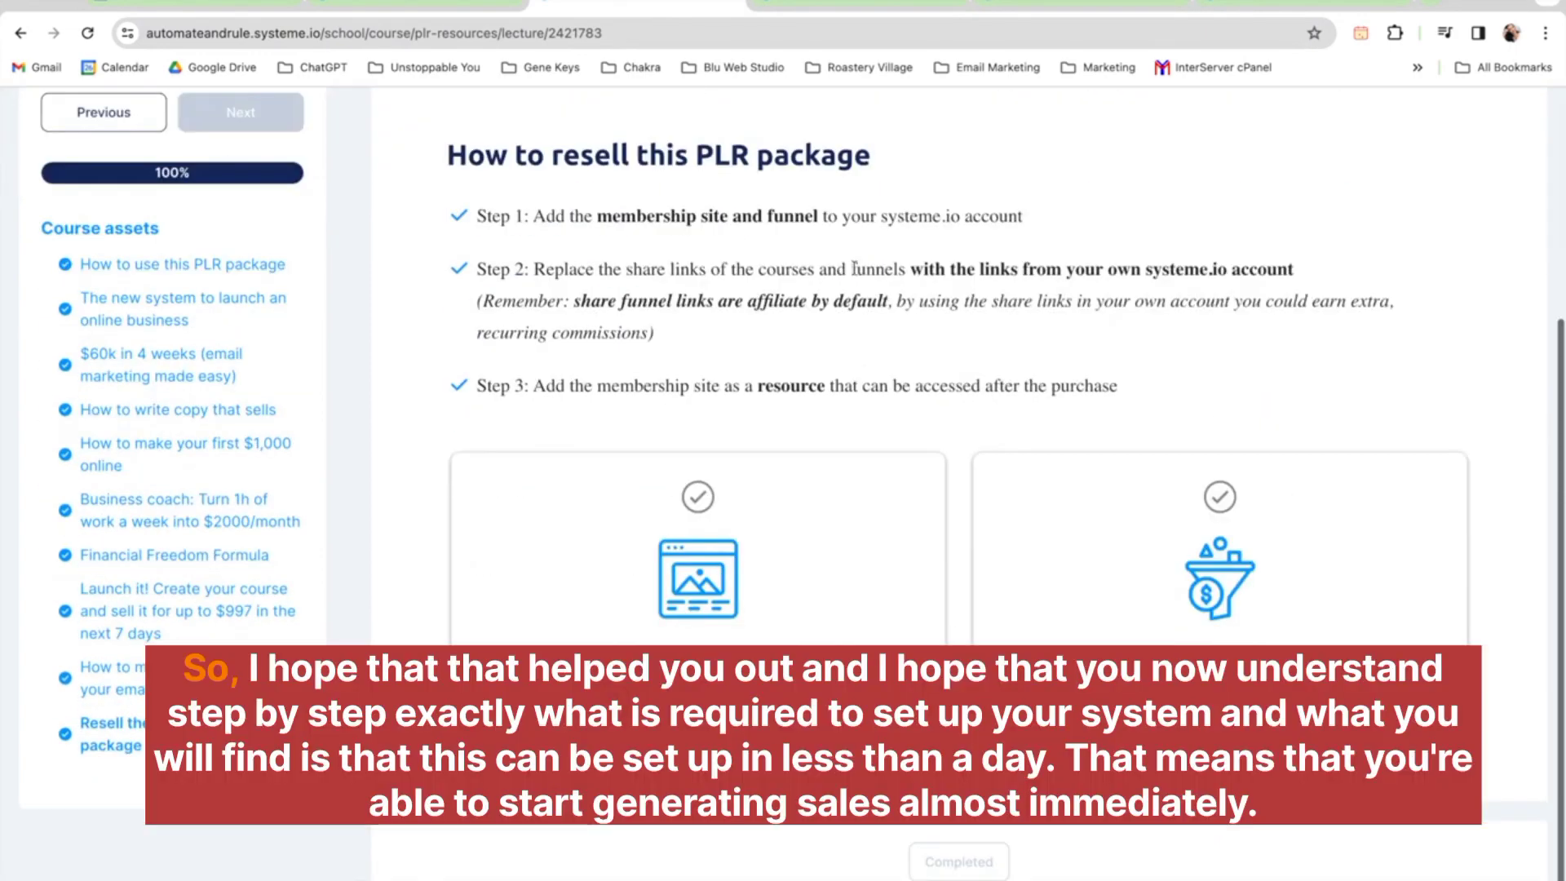
scroll(770, 300, up, 1)
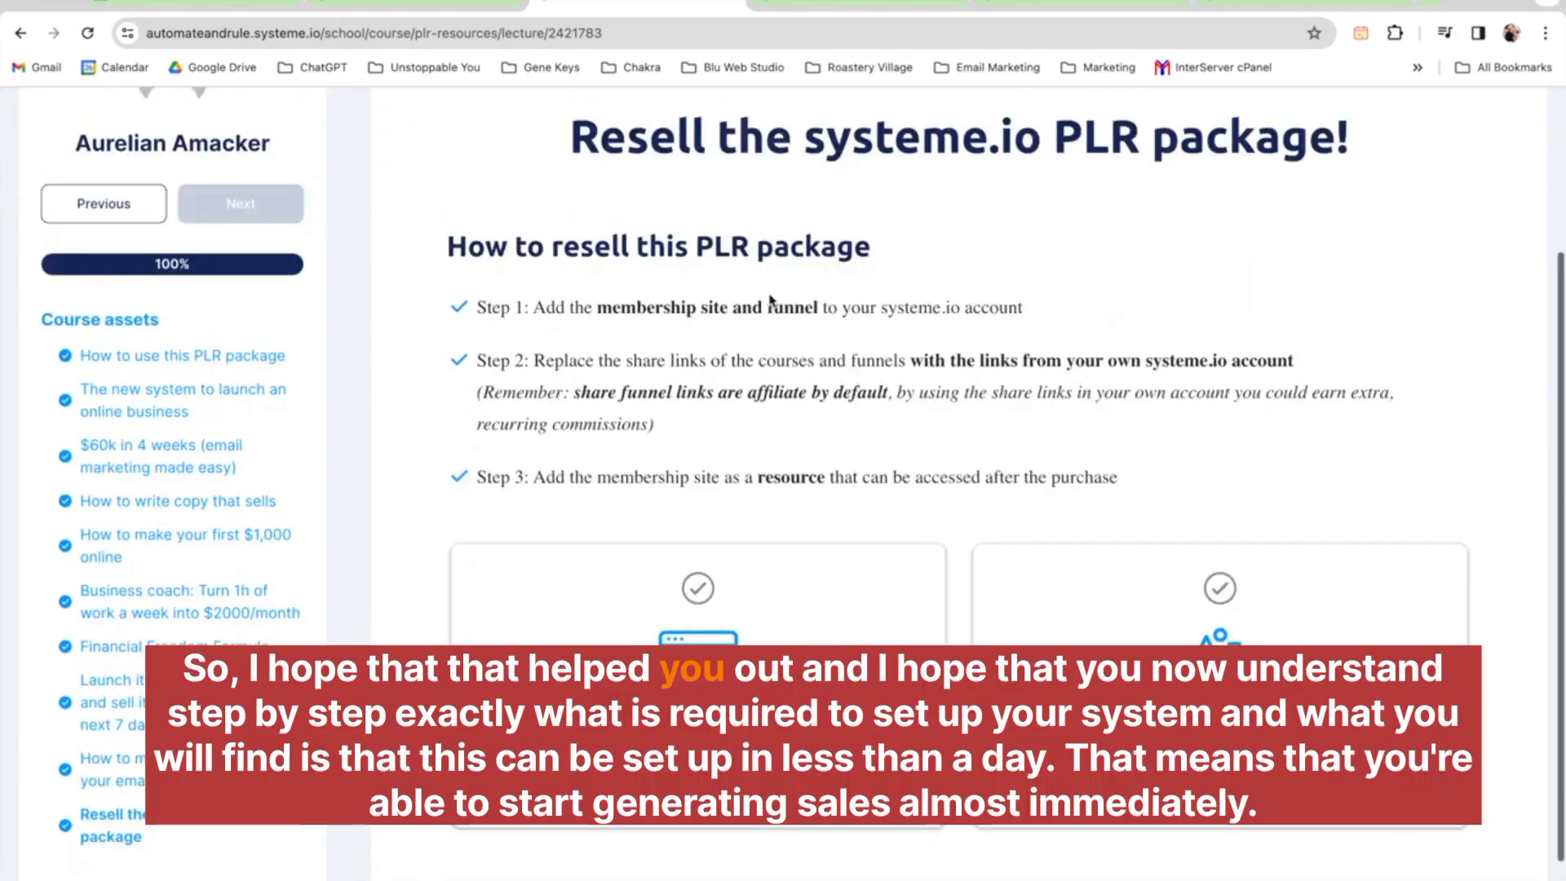